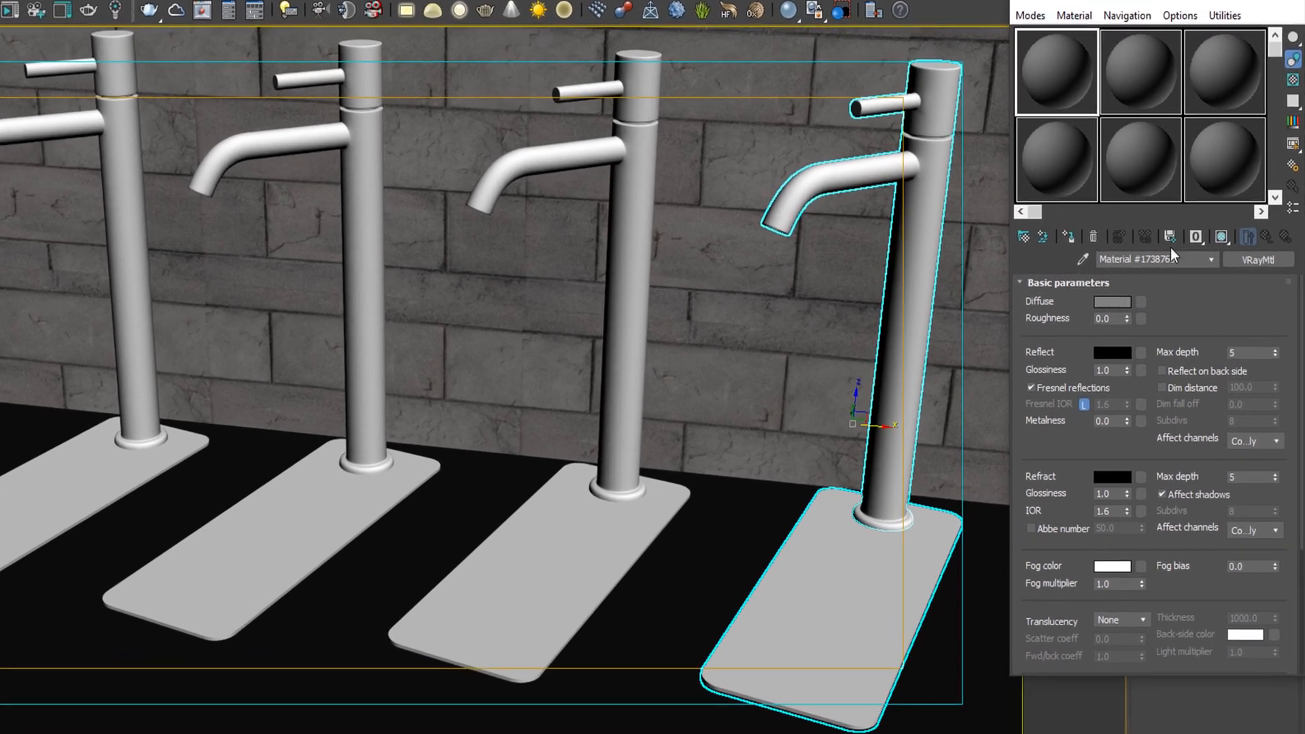
- Name the first material Brushed Aluminium Champagne
text(Brushed Alu)
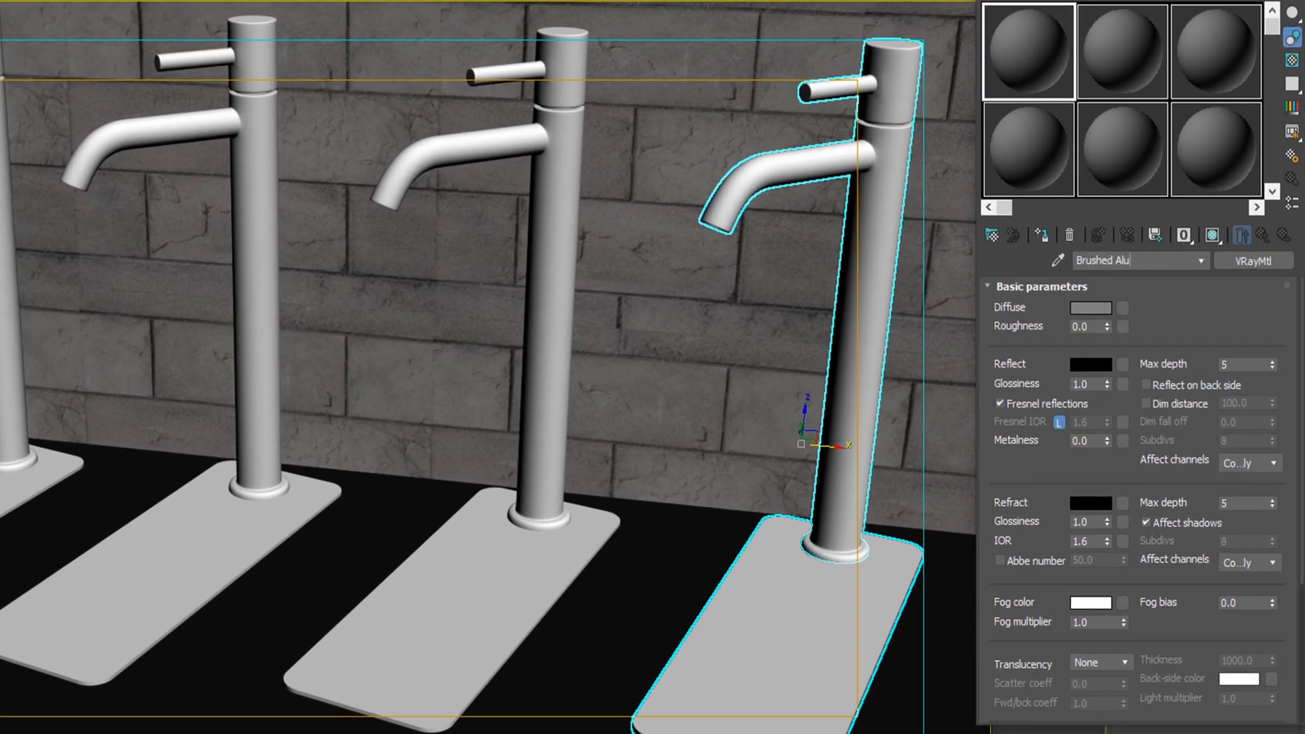
text(minium Champagne)
key(Return)
- Assign the champagne material to the selected faucet and show its enlarged preview against the coloured checker background
double_click(1050, 50)
click(1043, 233)
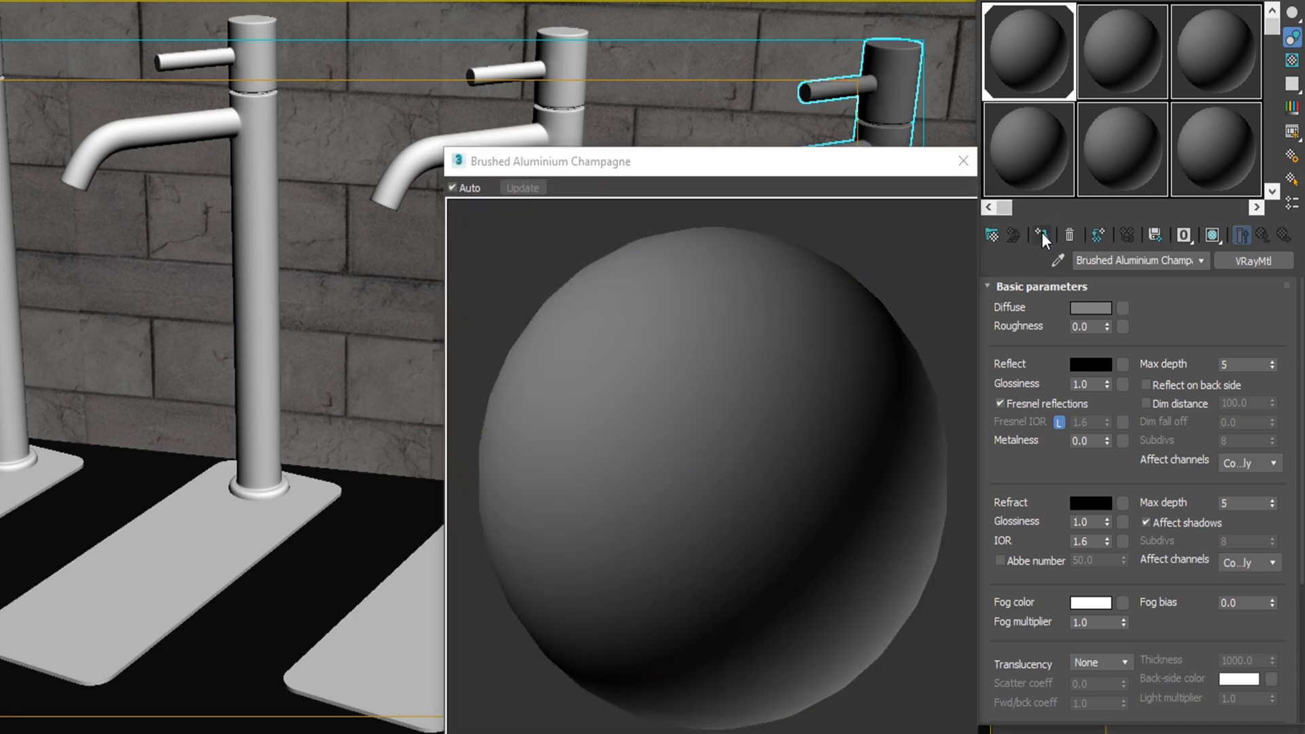
click(1292, 60)
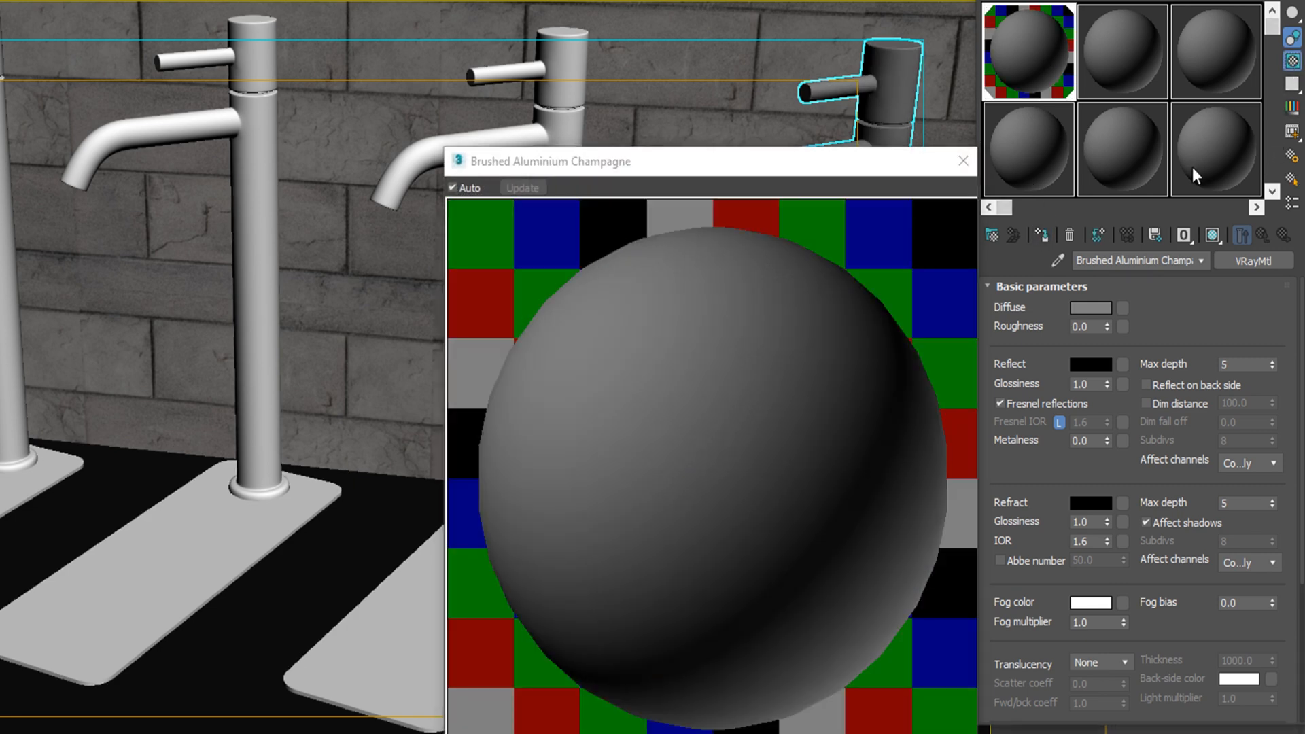
- Set the material's diffuse colour to RGB 16, 10, 0
click(1090, 308)
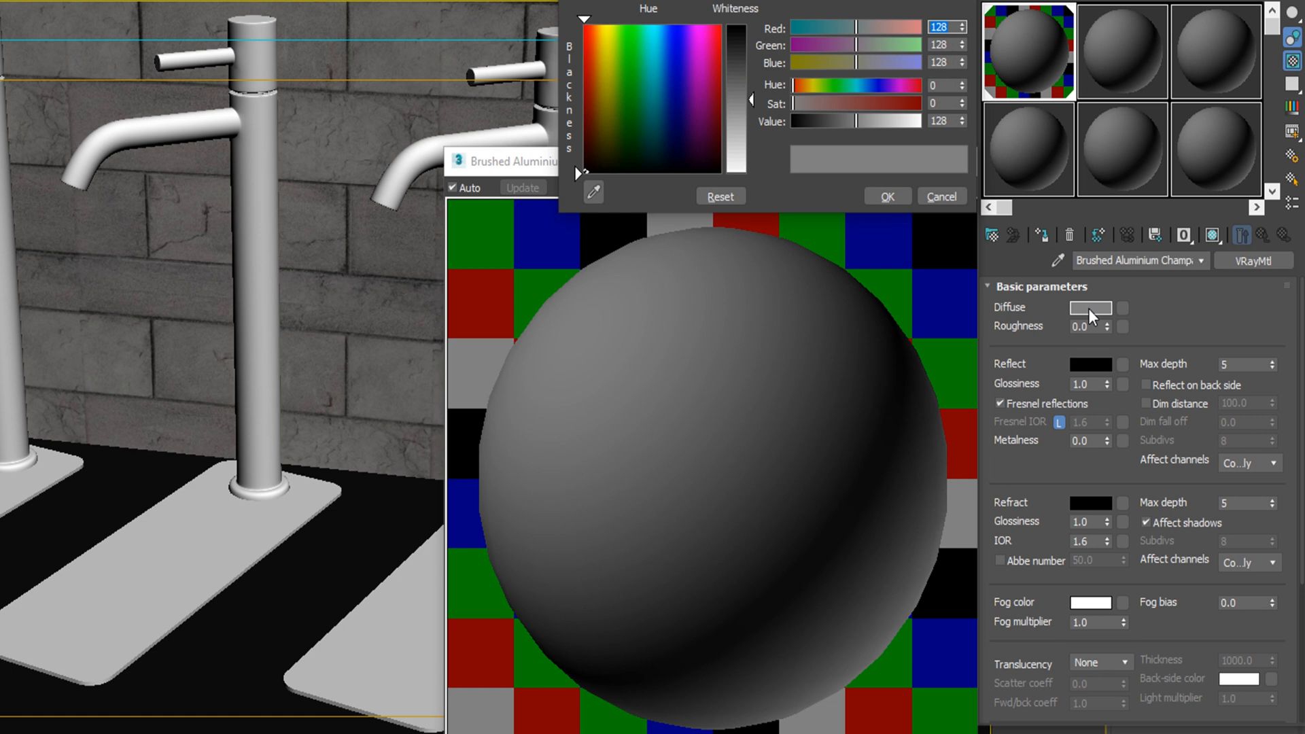
text(16)
key(Tab)
text(10)
key(Tab)
text(0)
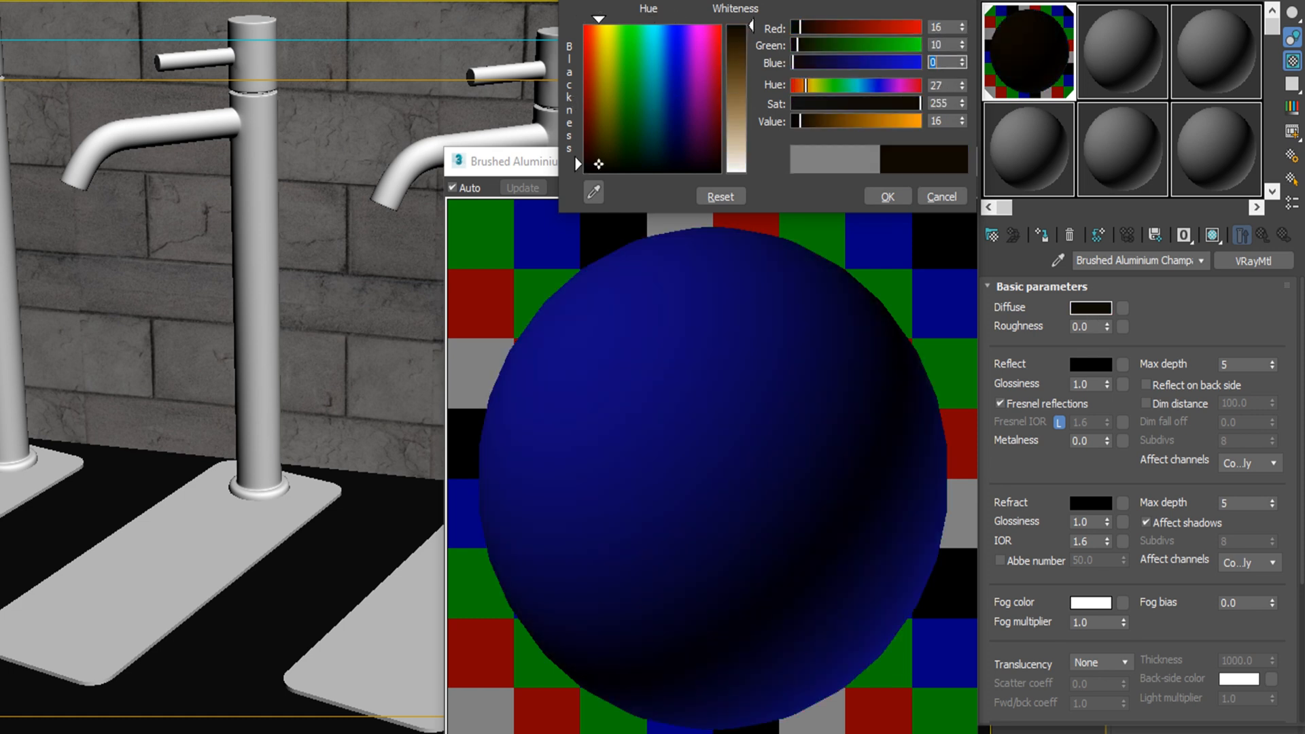
click(887, 195)
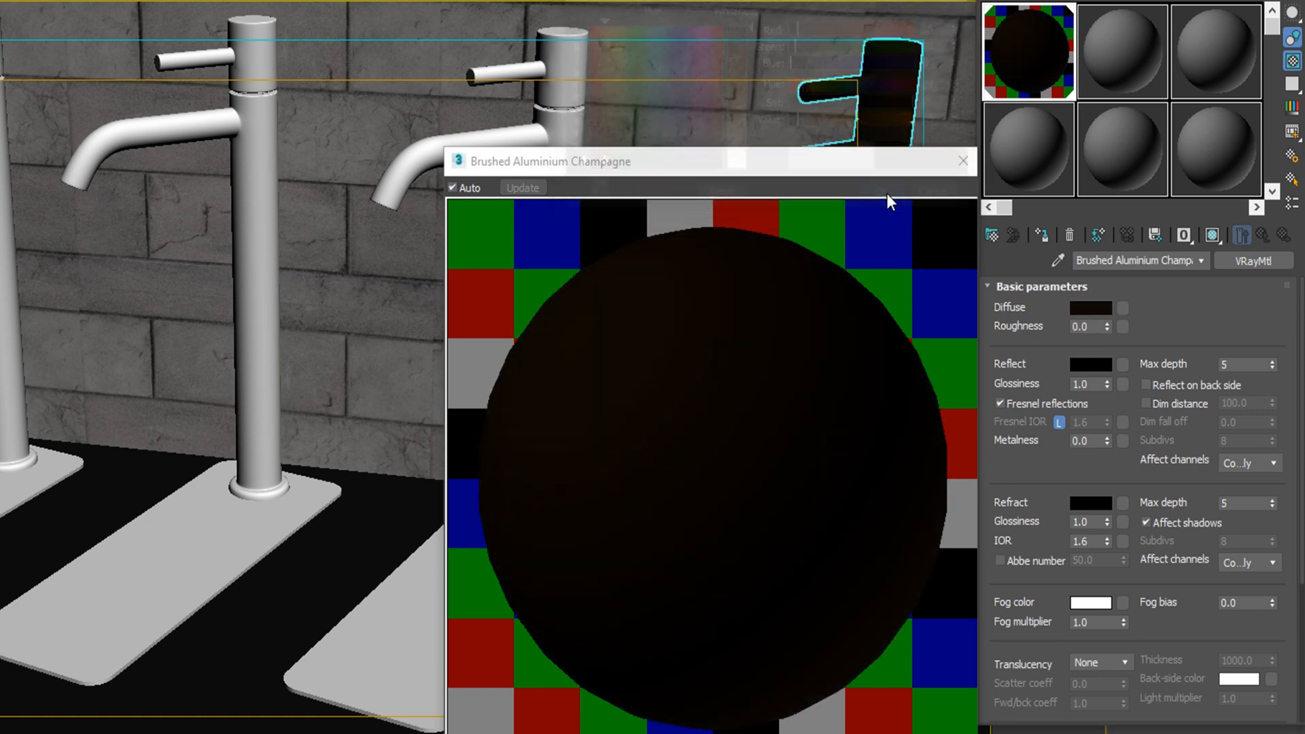
- Set the material's reflection colour to RGB 171, 160, 134
click(1093, 366)
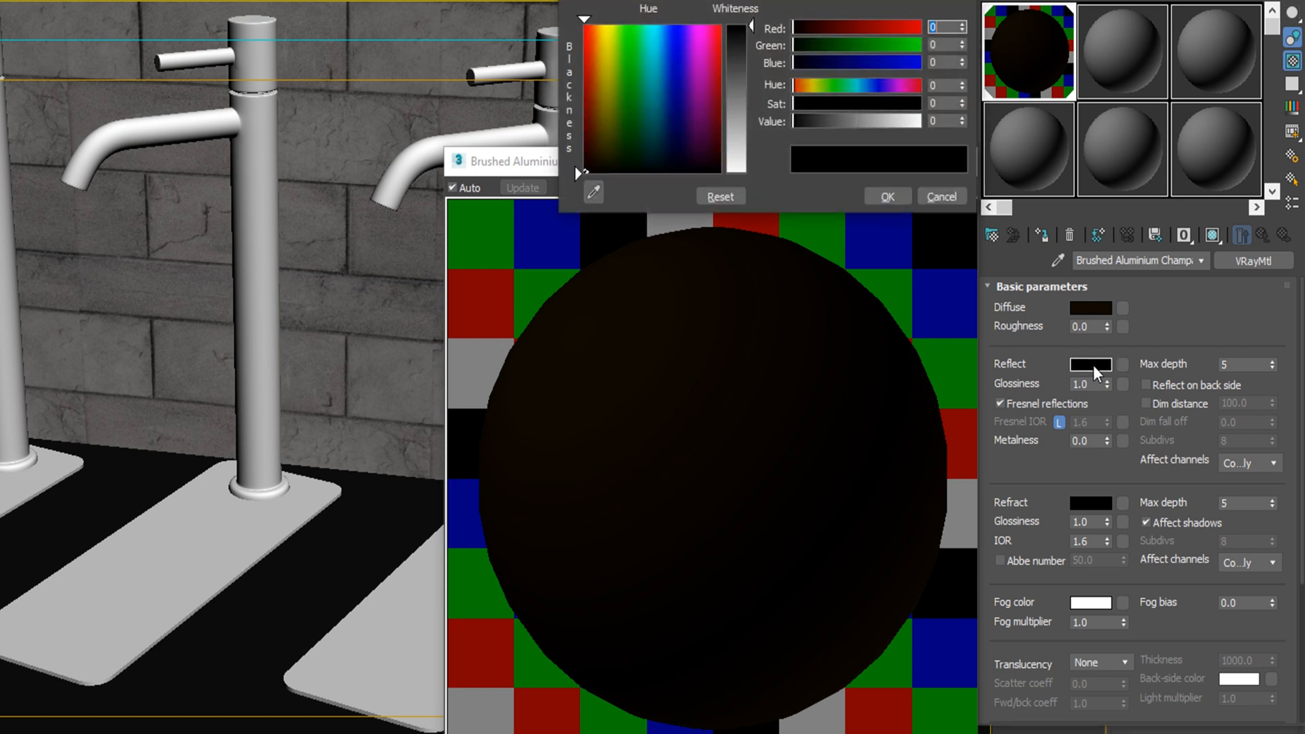
text(171)
key(Tab)
text(160)
key(Tab)
text(13)
key(Return)
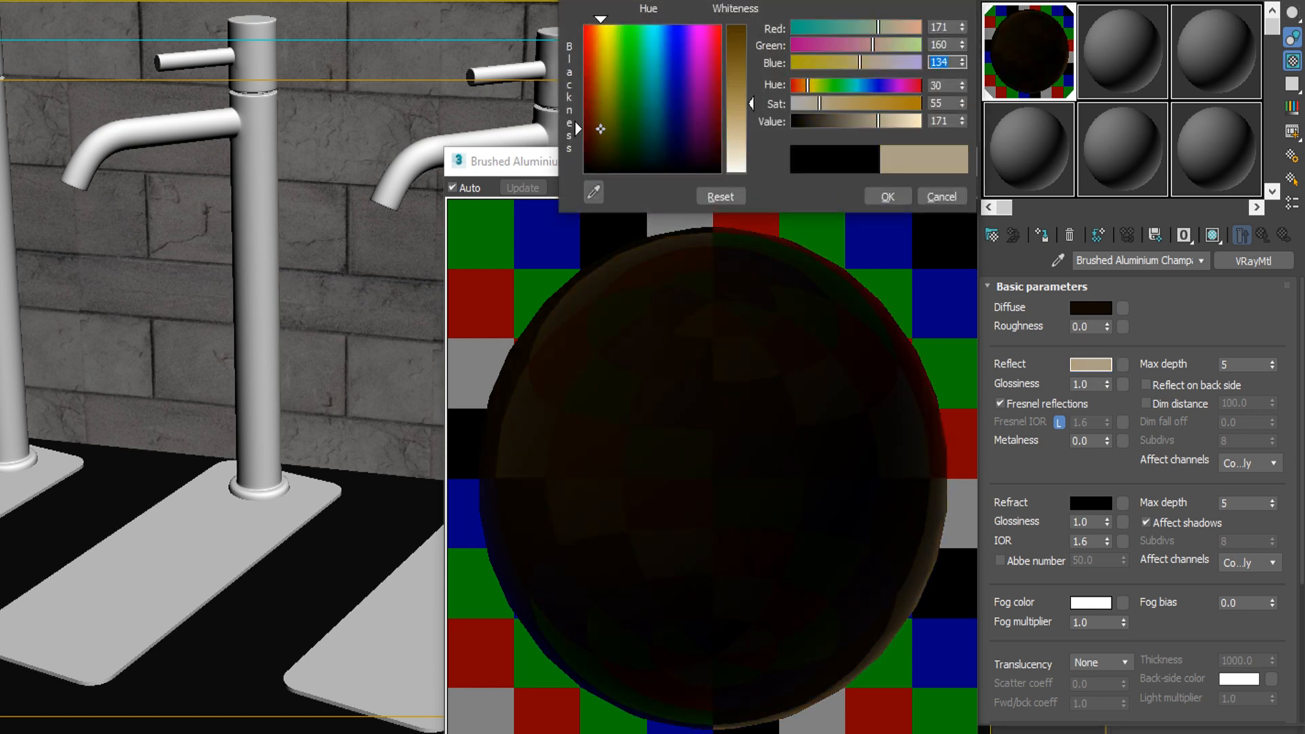
click(888, 196)
- Set the reflection glossiness to 0.7
double_click(1090, 385)
text(.)
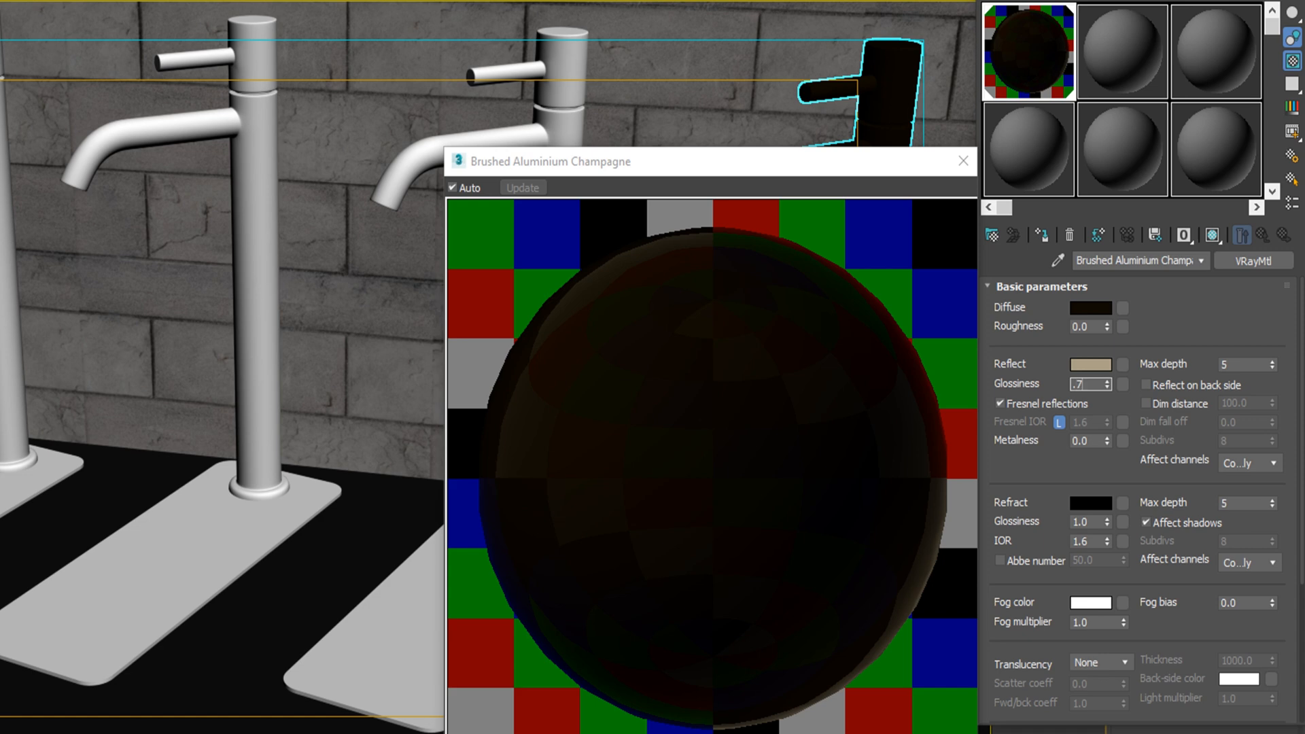
text(7)
key(Return)
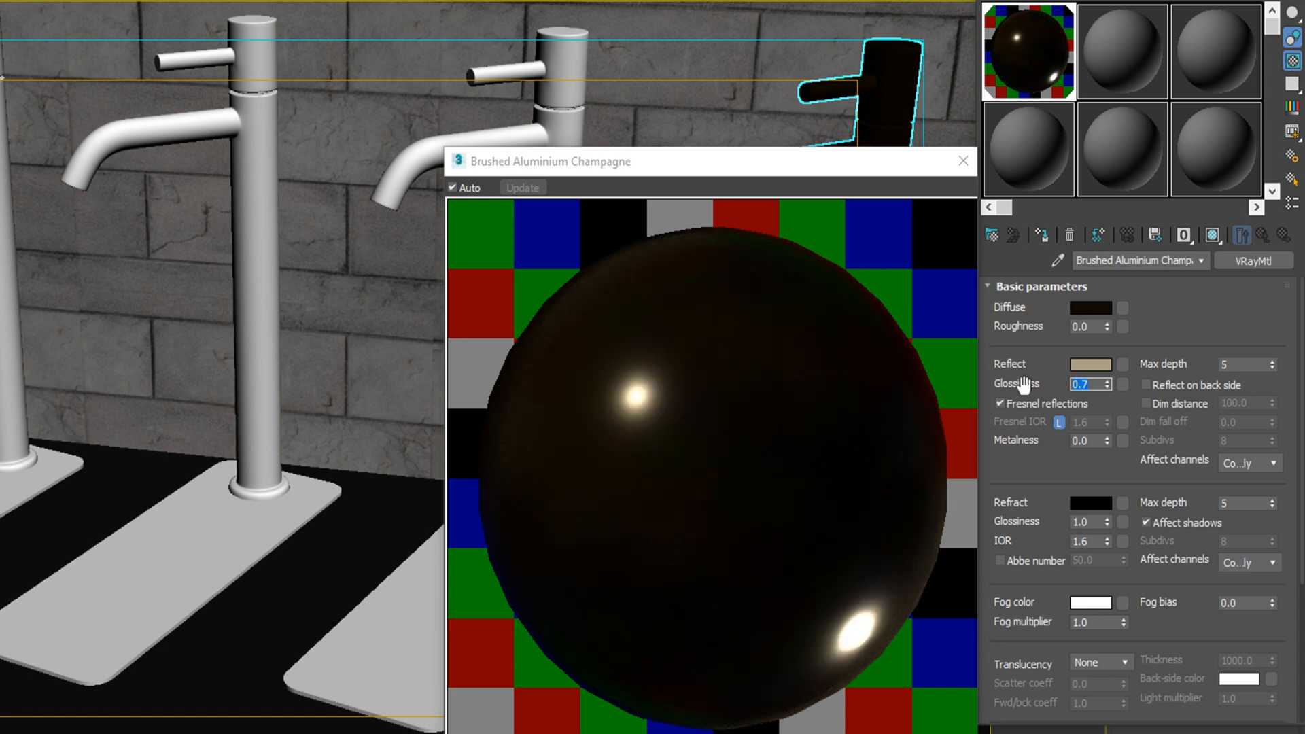
- Load the Aluminio_SPEC bitmap as the reflection glossiness map, shown in the viewport and mapped in VW
click(1123, 384)
double_click(601, 96)
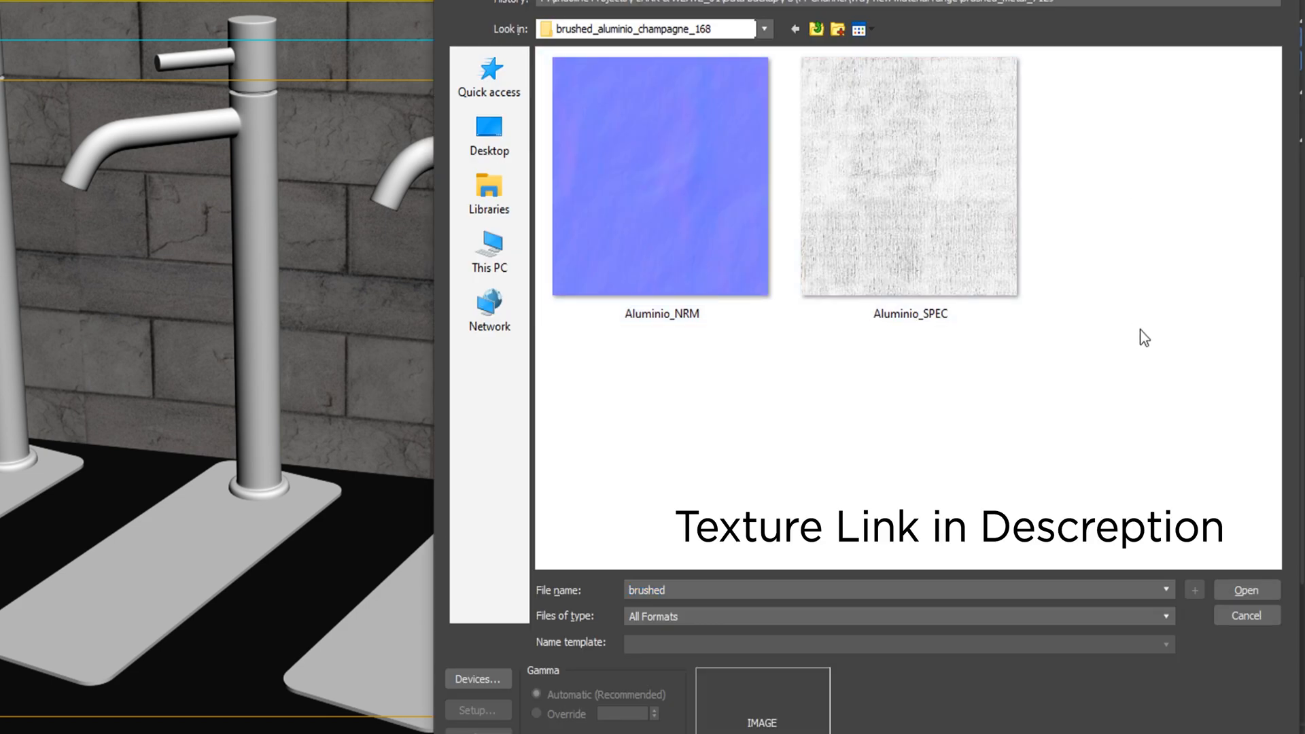
click(949, 204)
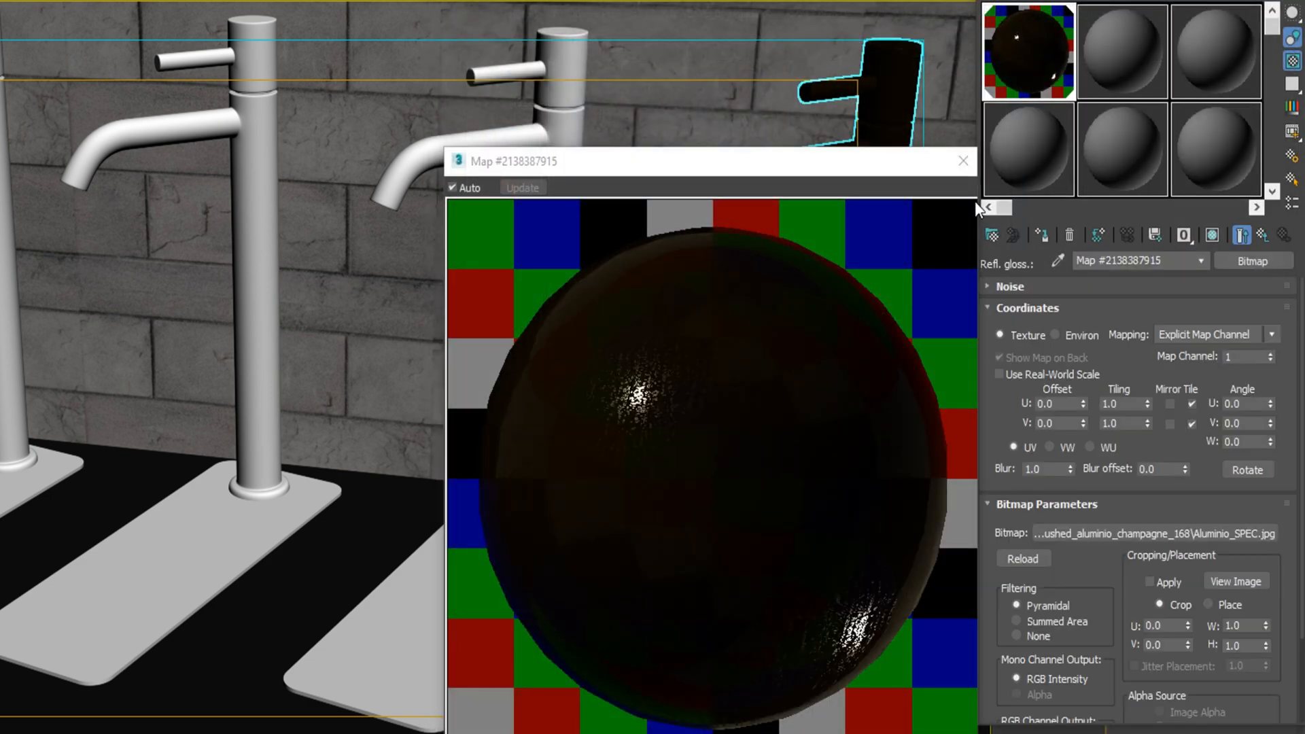
click(1213, 235)
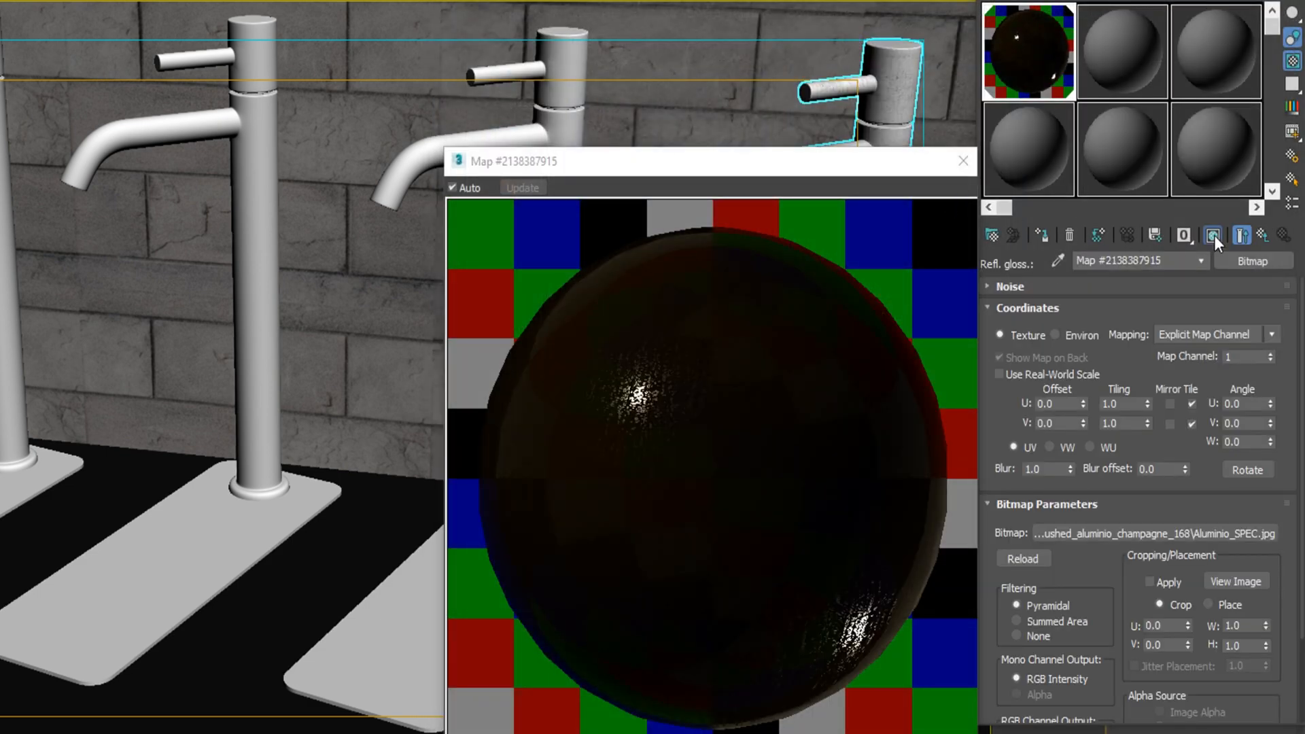
click(1069, 447)
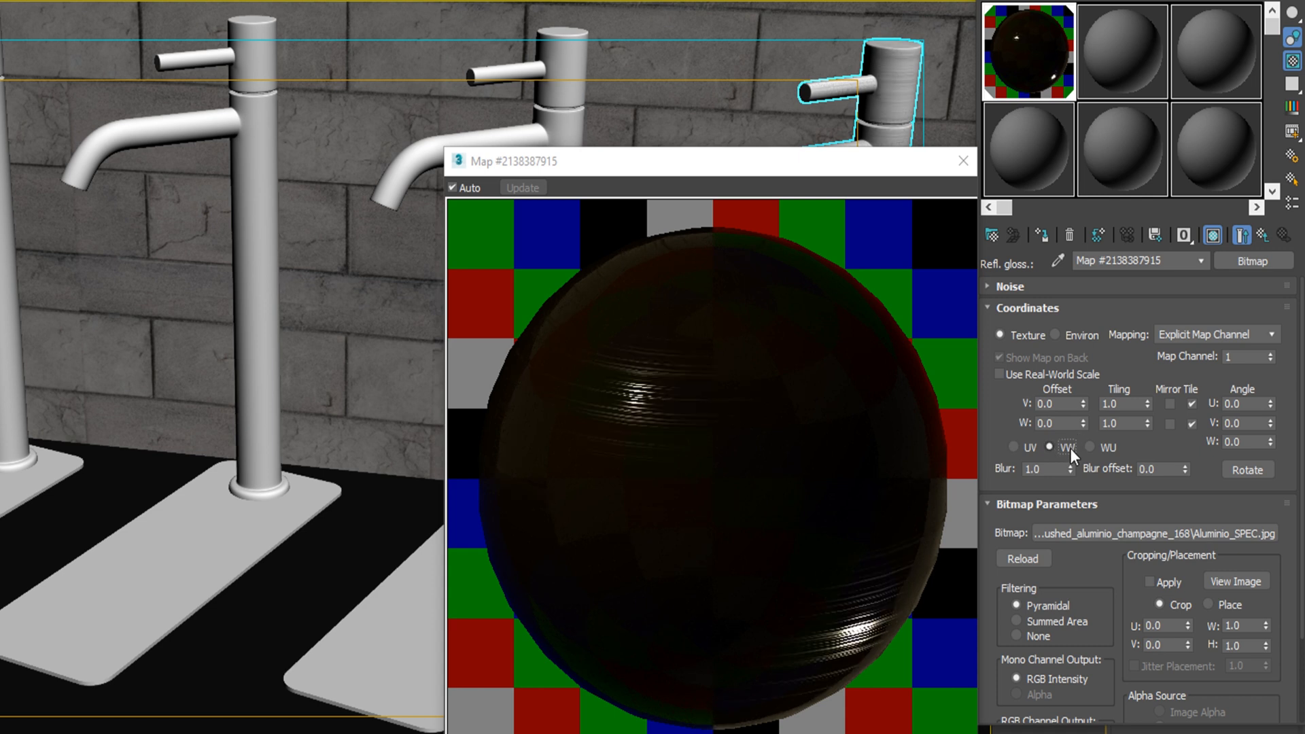
click(1263, 235)
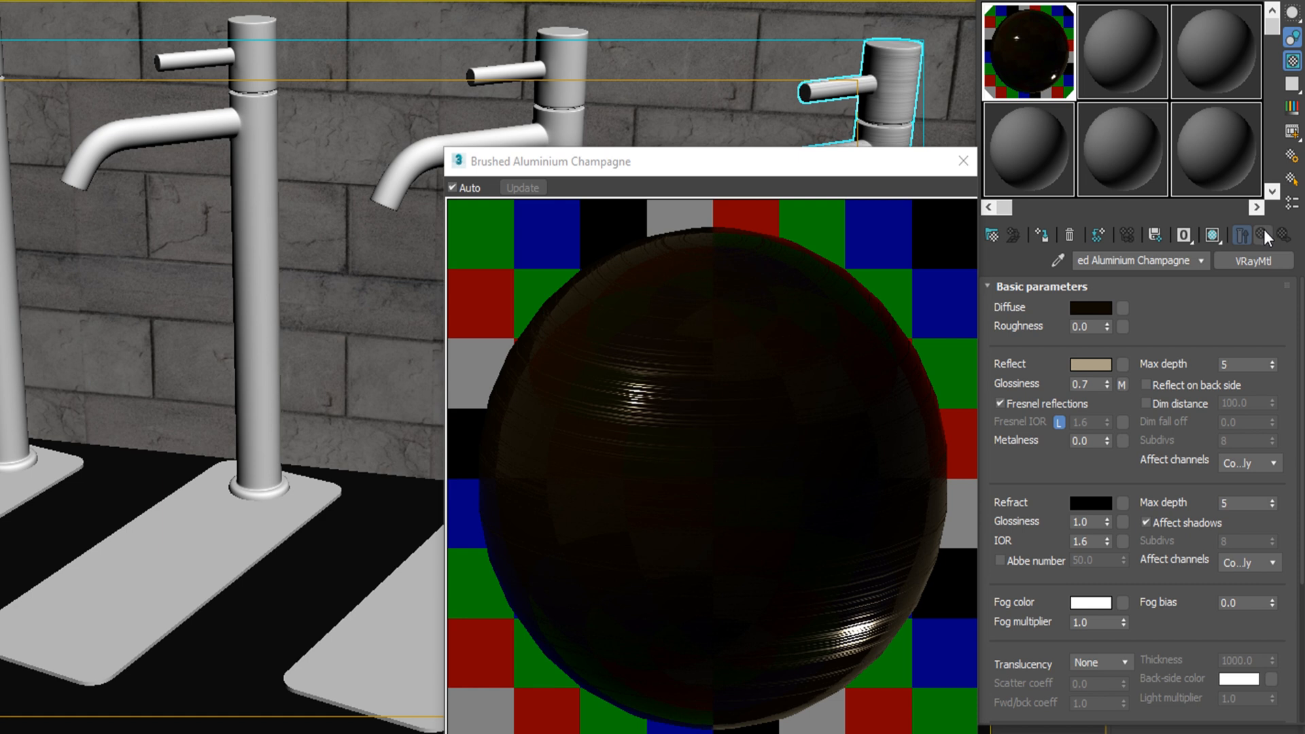
- Unlock the Fresnel IOR and set it to 3.0
click(1058, 422)
double_click(1085, 422)
text(3)
key(Return)
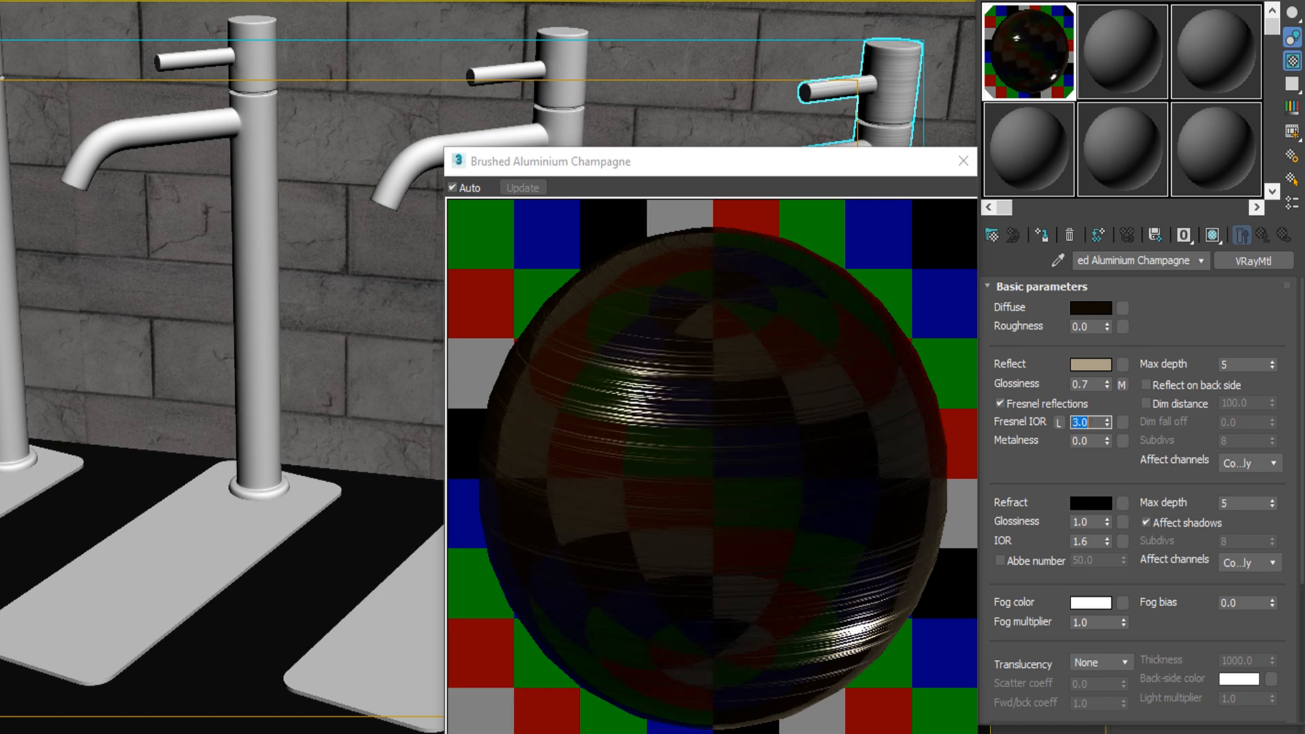
- Turn off Fresnel reflections and the refraction's Affect shadows option
click(1014, 410)
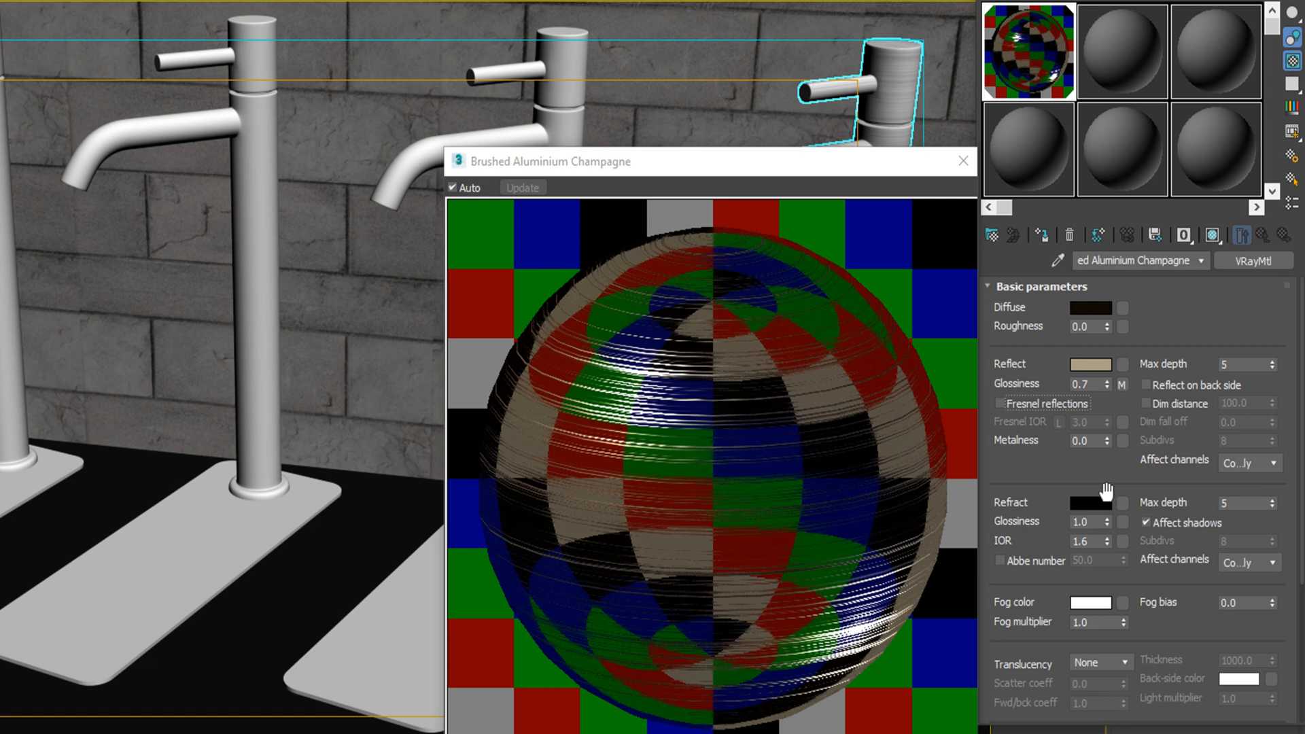
drag(1093, 471, 1099, 425)
scroll(1189, 557, down, 5)
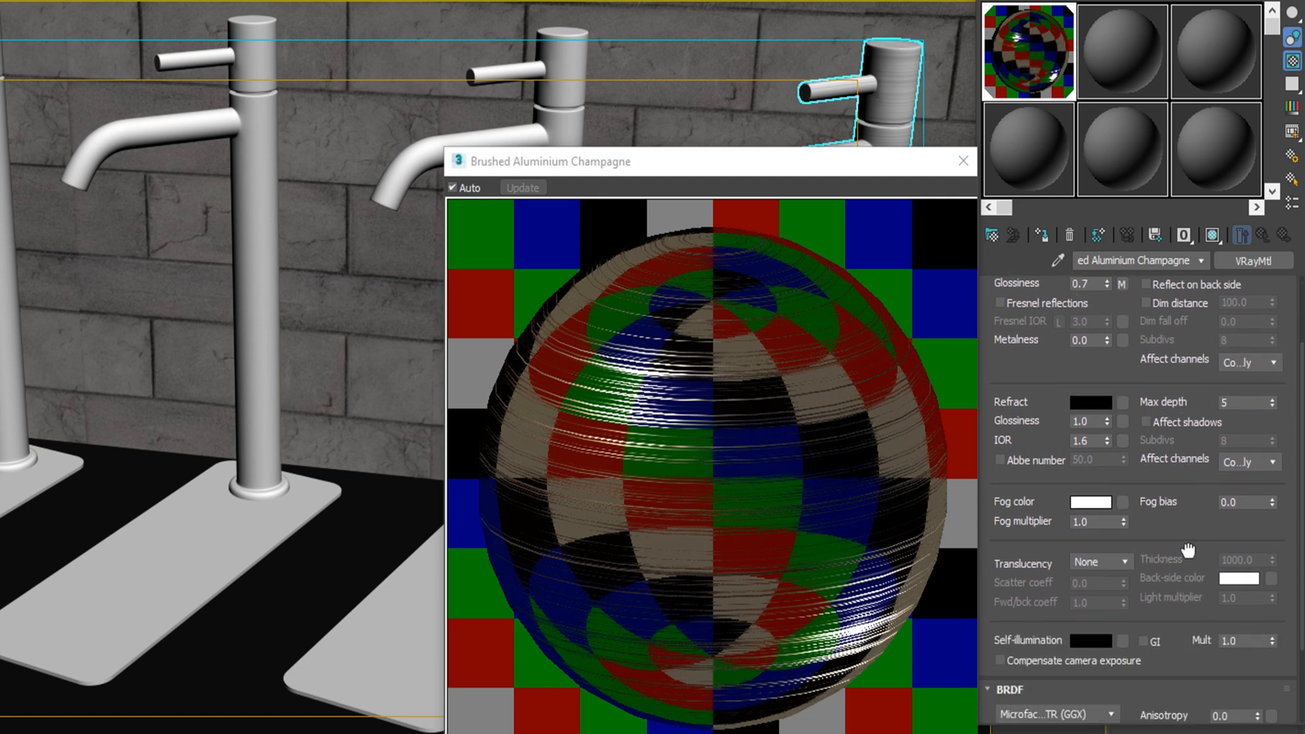
- Set the BRDF to Blinn with an anisotropy of 1.0 along the local X axis
click(1079, 604)
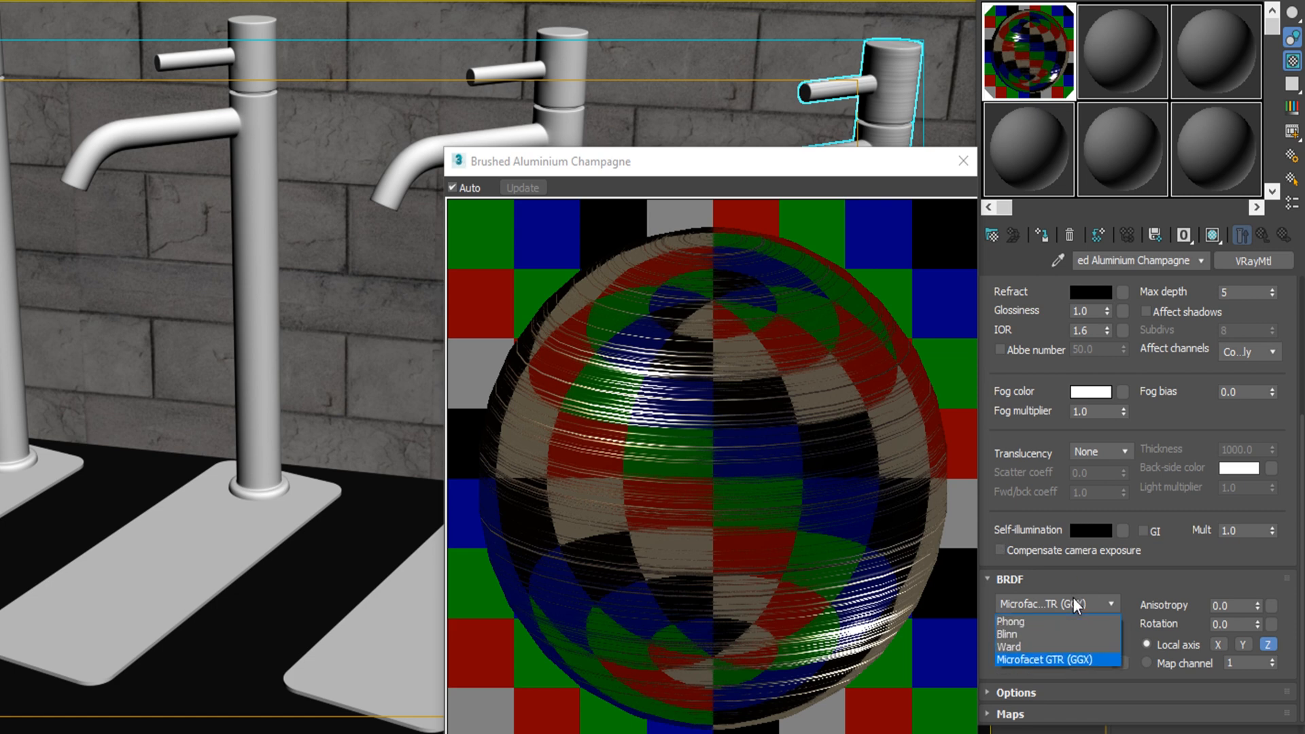
click(1008, 635)
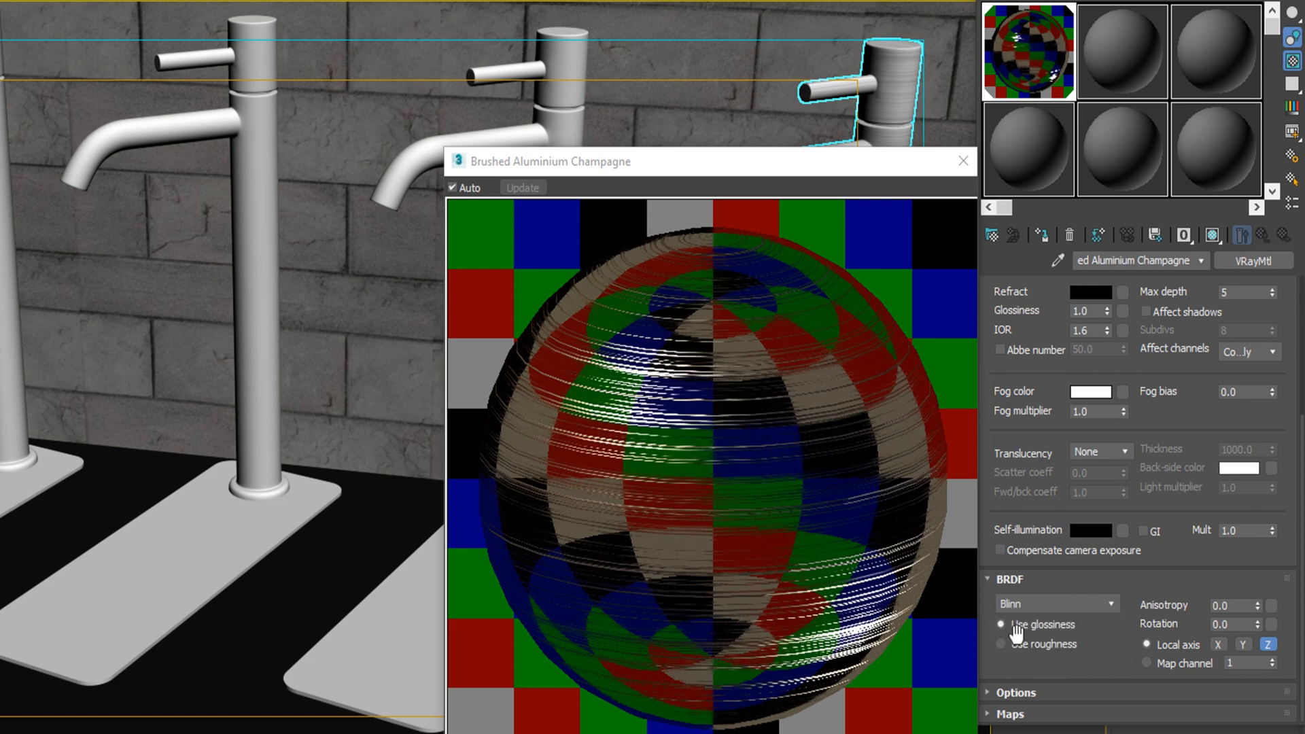
double_click(1233, 607)
text(1)
click(1222, 645)
- Turn off fog system units scaling and Glossy Fresnel in the material options, and set the cutoff to 0.01
click(1034, 694)
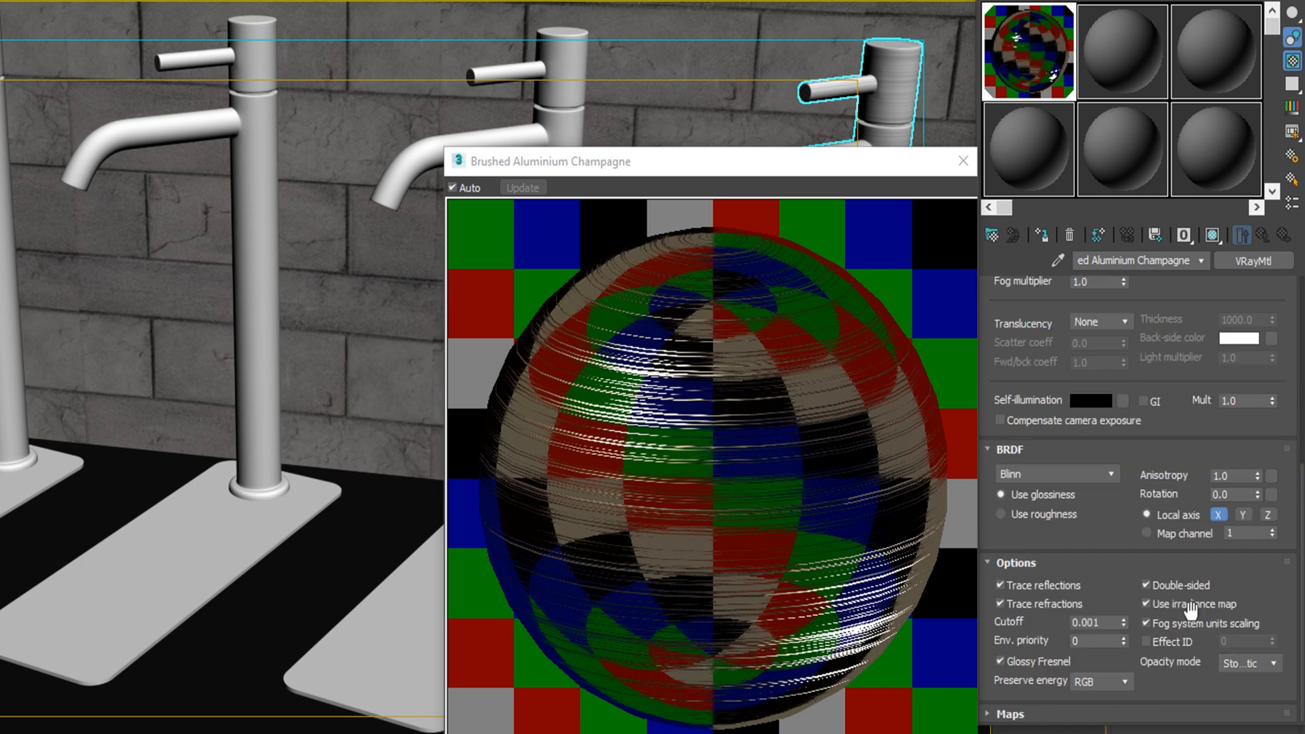
click(1147, 623)
double_click(1095, 623)
text(0.01)
click(1017, 664)
- Set the reflection glossiness map amount to 30
click(1028, 711)
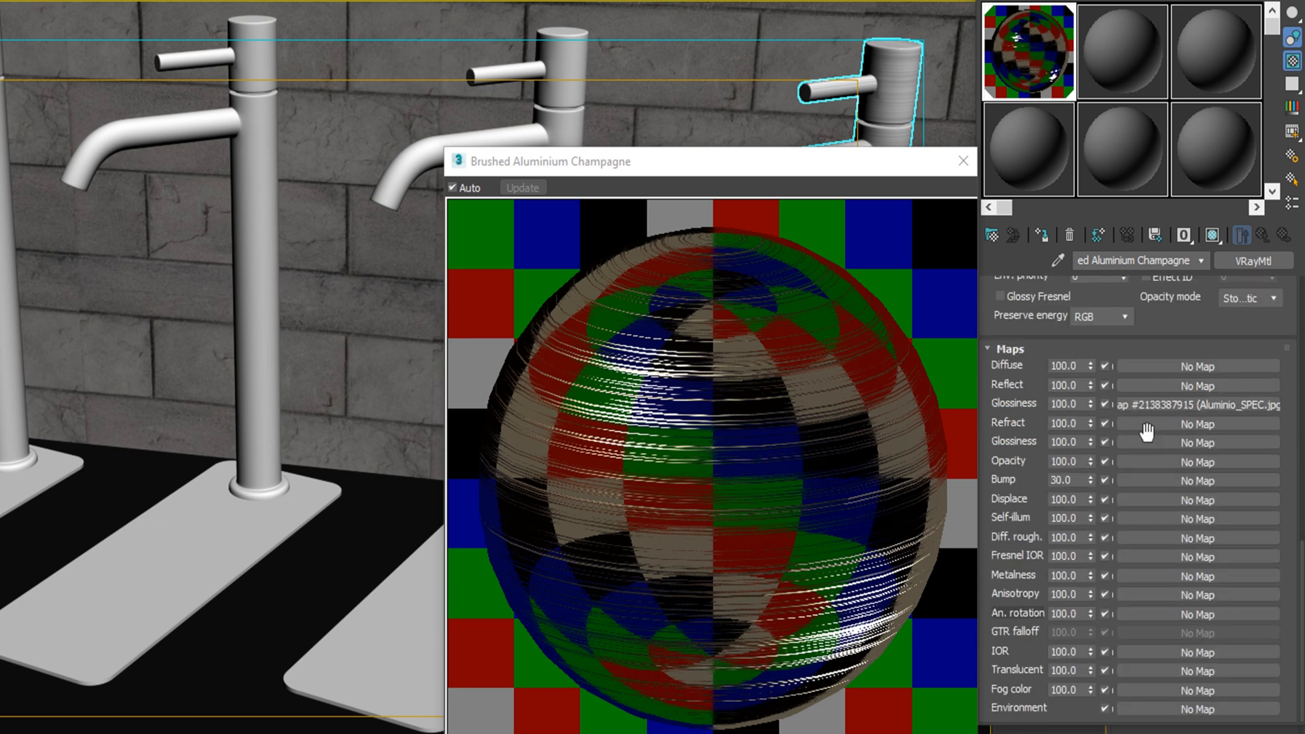
double_click(1079, 405)
text(30)
key(Return)
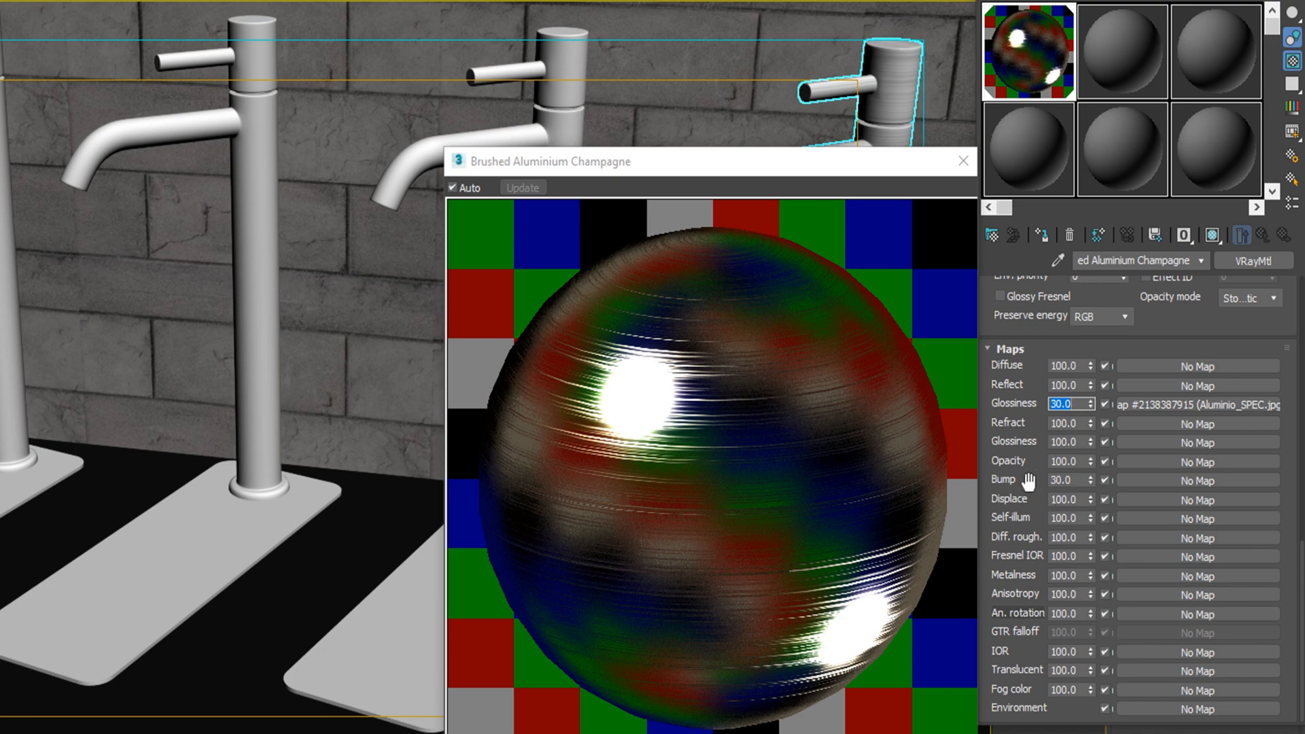
- Load the Aluminio_NRM bitmap as the bump map and set its mapping to VW
click(1151, 480)
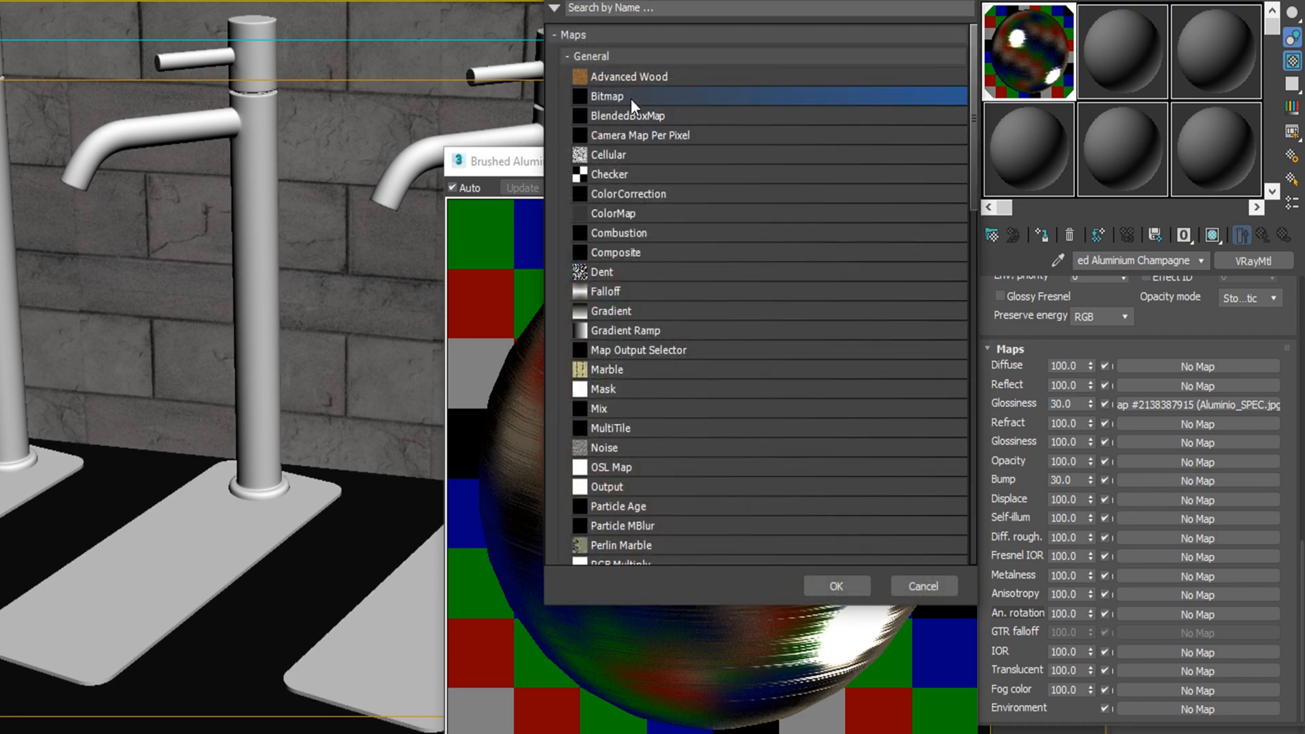
double_click(631, 100)
click(673, 198)
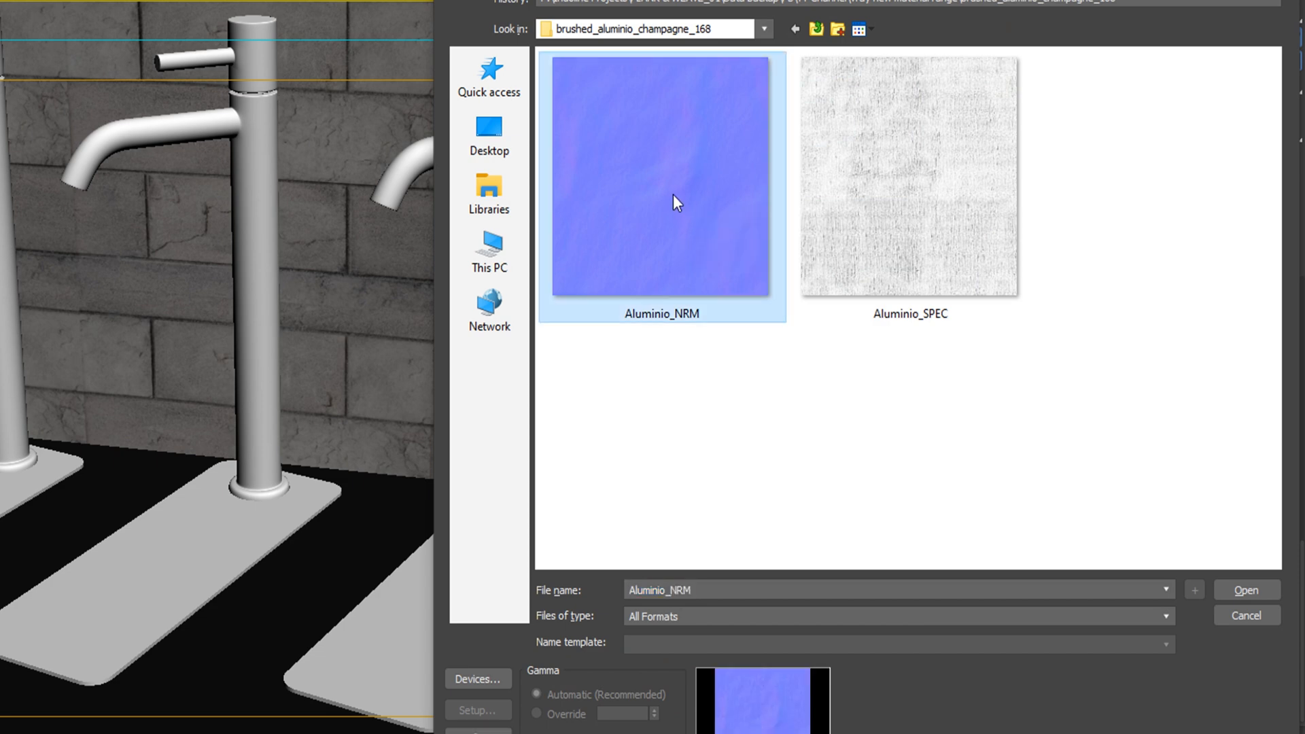
click(1239, 593)
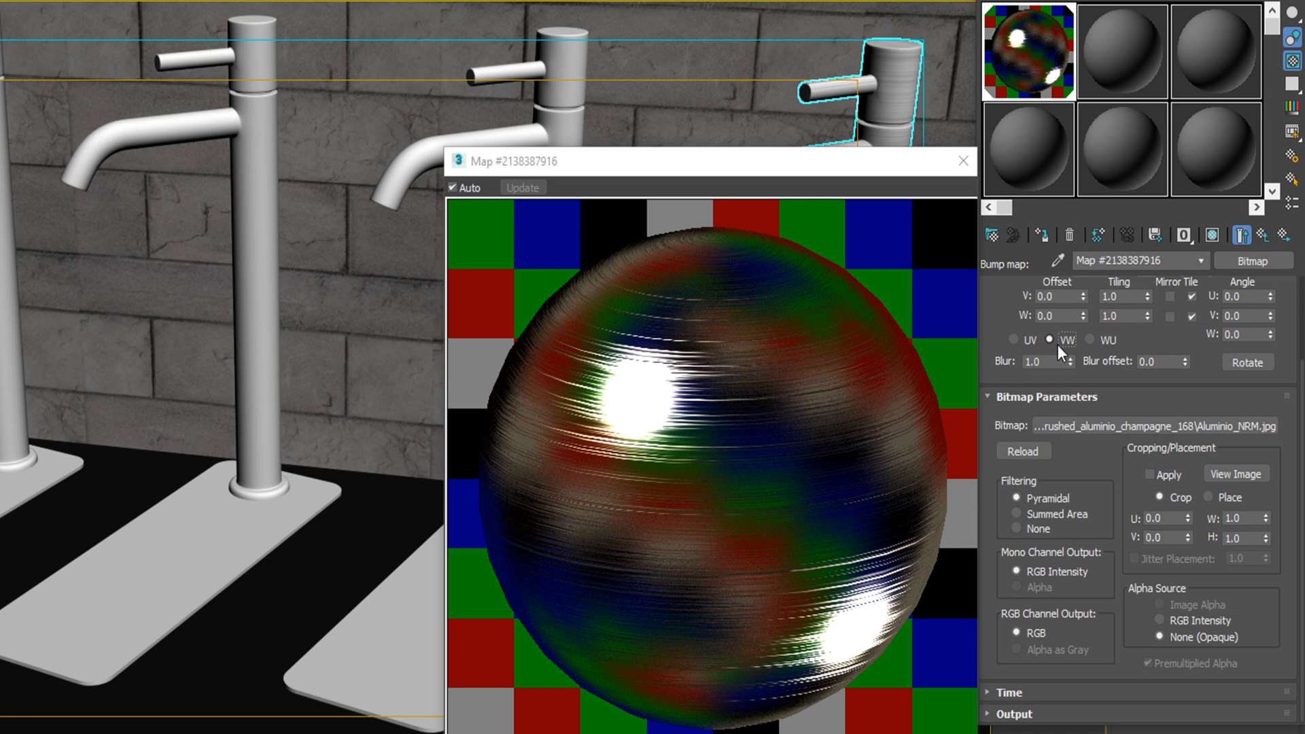
- Set the bump bitmap's V and W tiling to 2.0, return to the parent material and close its enlarged preview
double_click(1113, 297)
text(2)
key(Tab)
text(2)
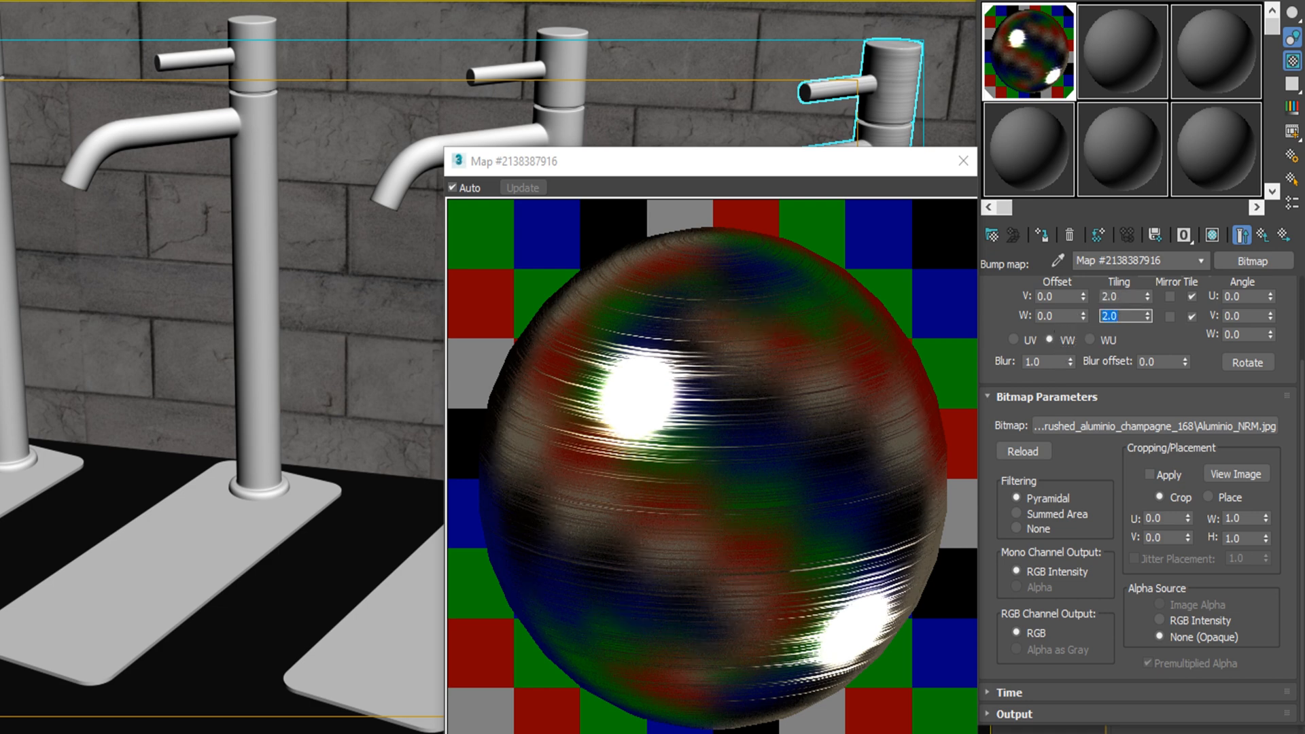
click(1260, 234)
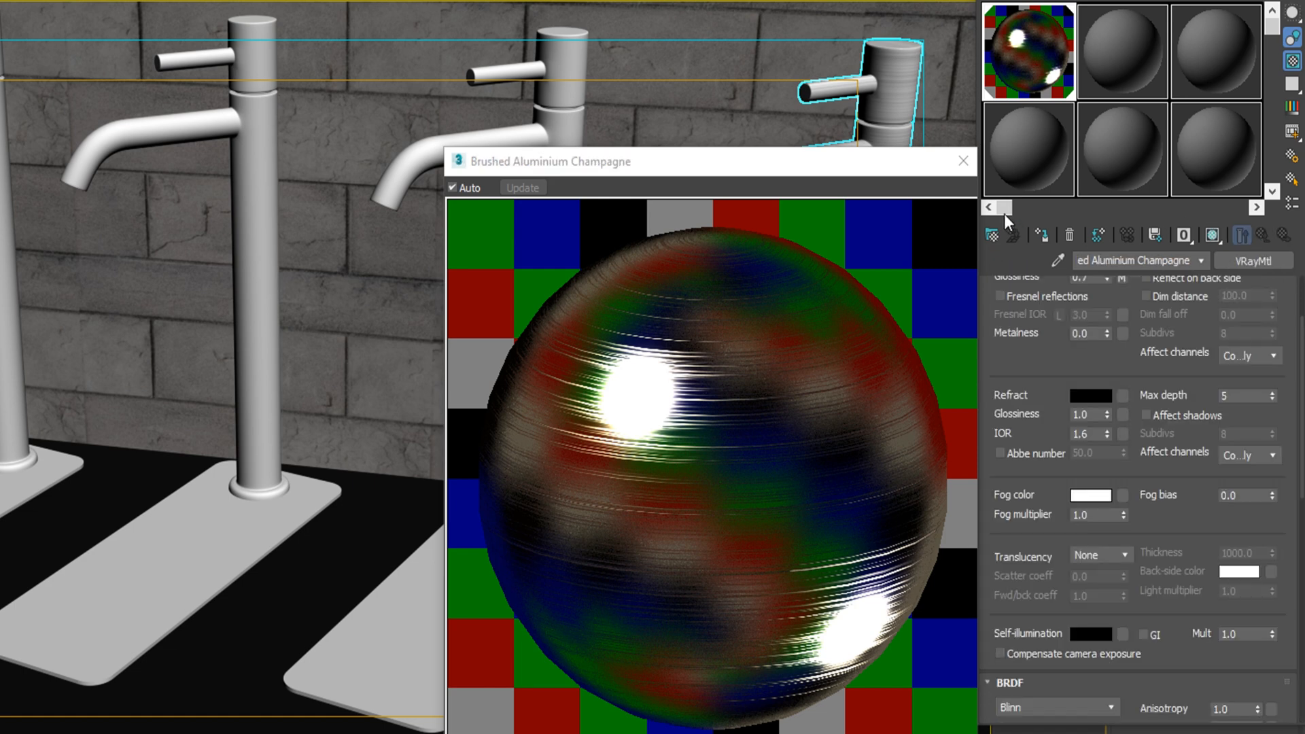
click(963, 161)
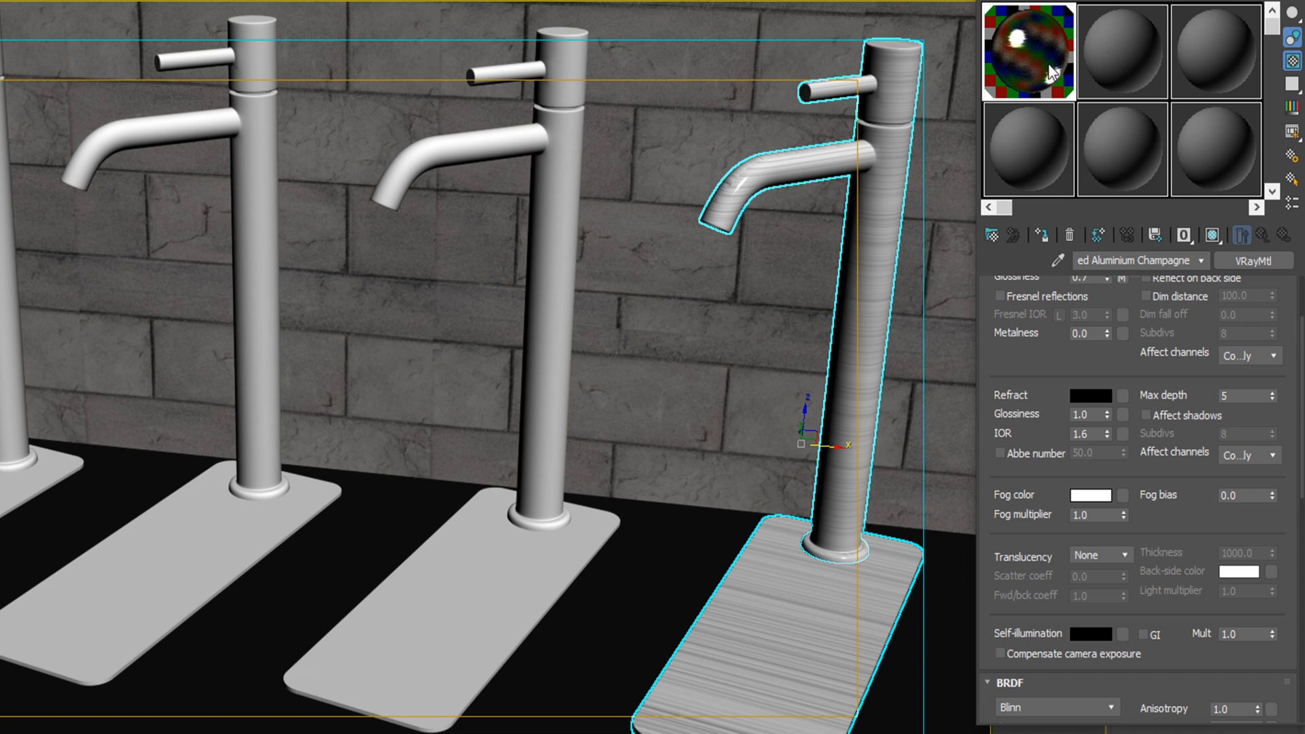
- Name the second material slot HQ Brushed Aluminium and assign it to the faucet beside the champagne one
click(1099, 79)
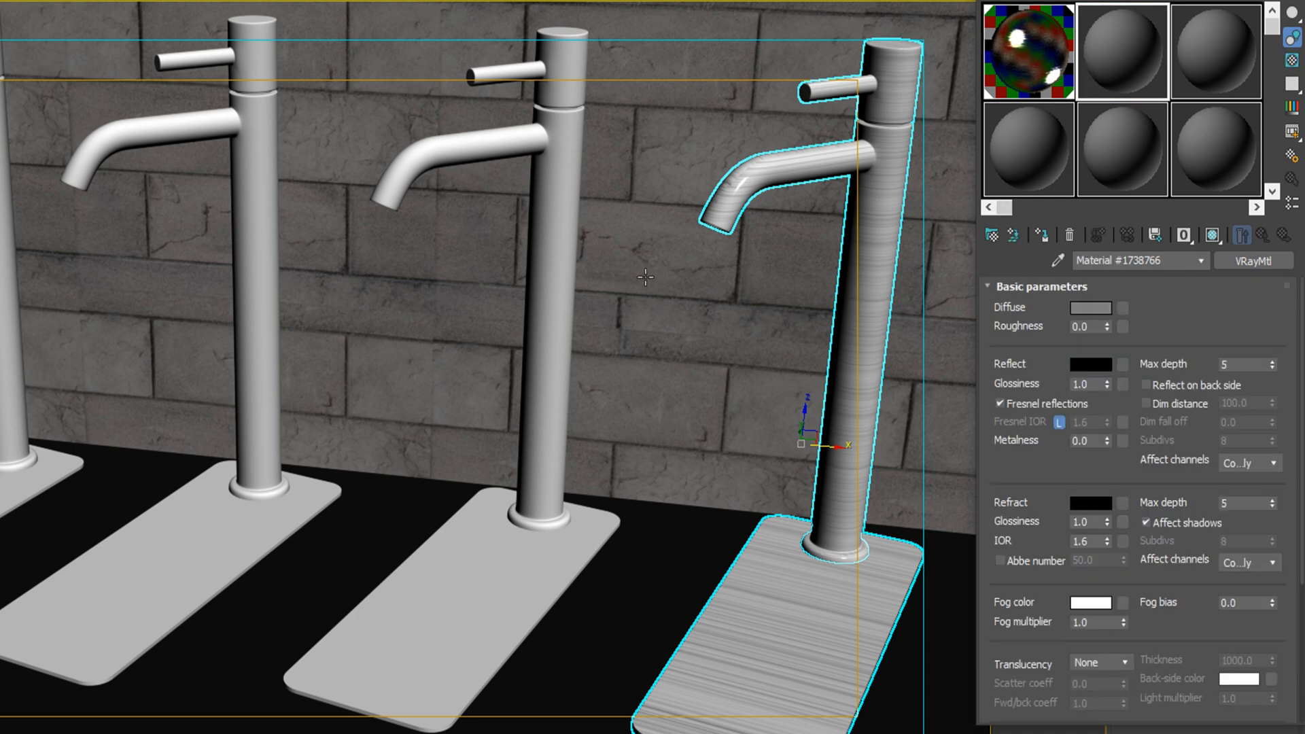
click(552, 253)
click(1043, 236)
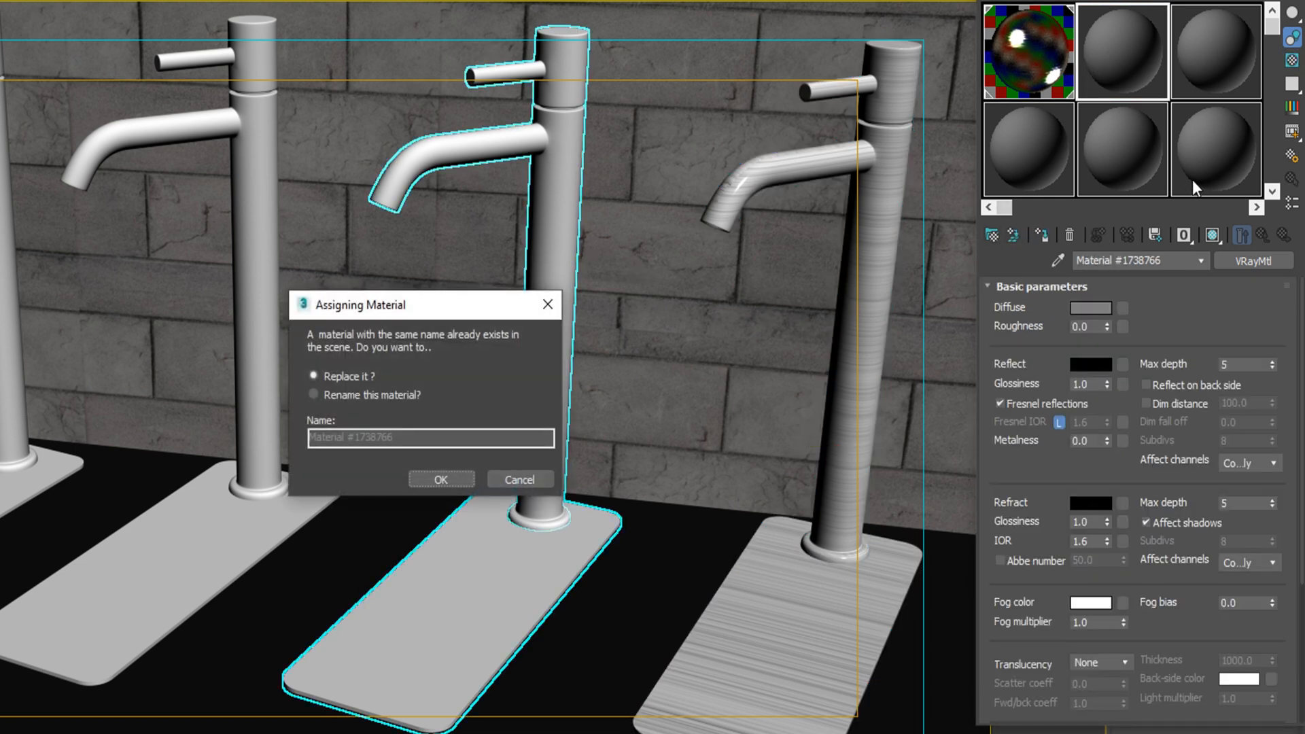
click(514, 478)
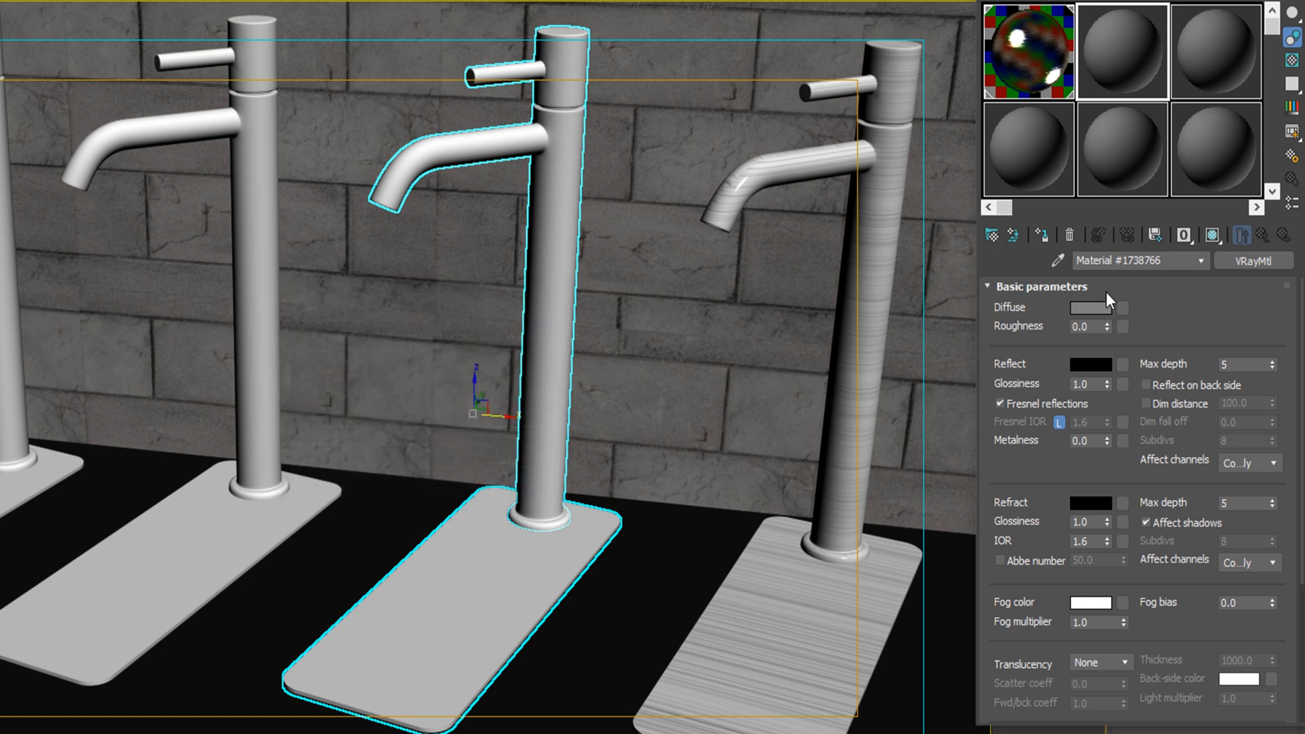
text(HQ Brushed Aluminium)
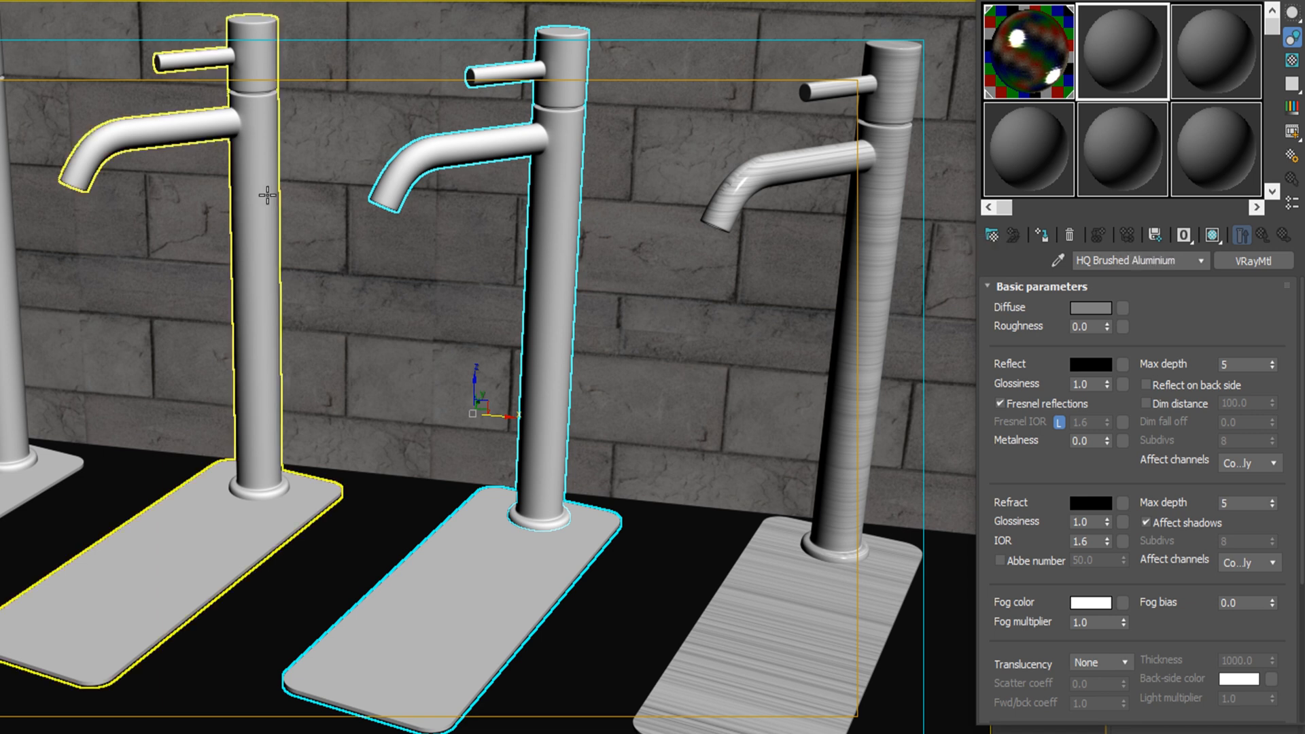
click(1041, 236)
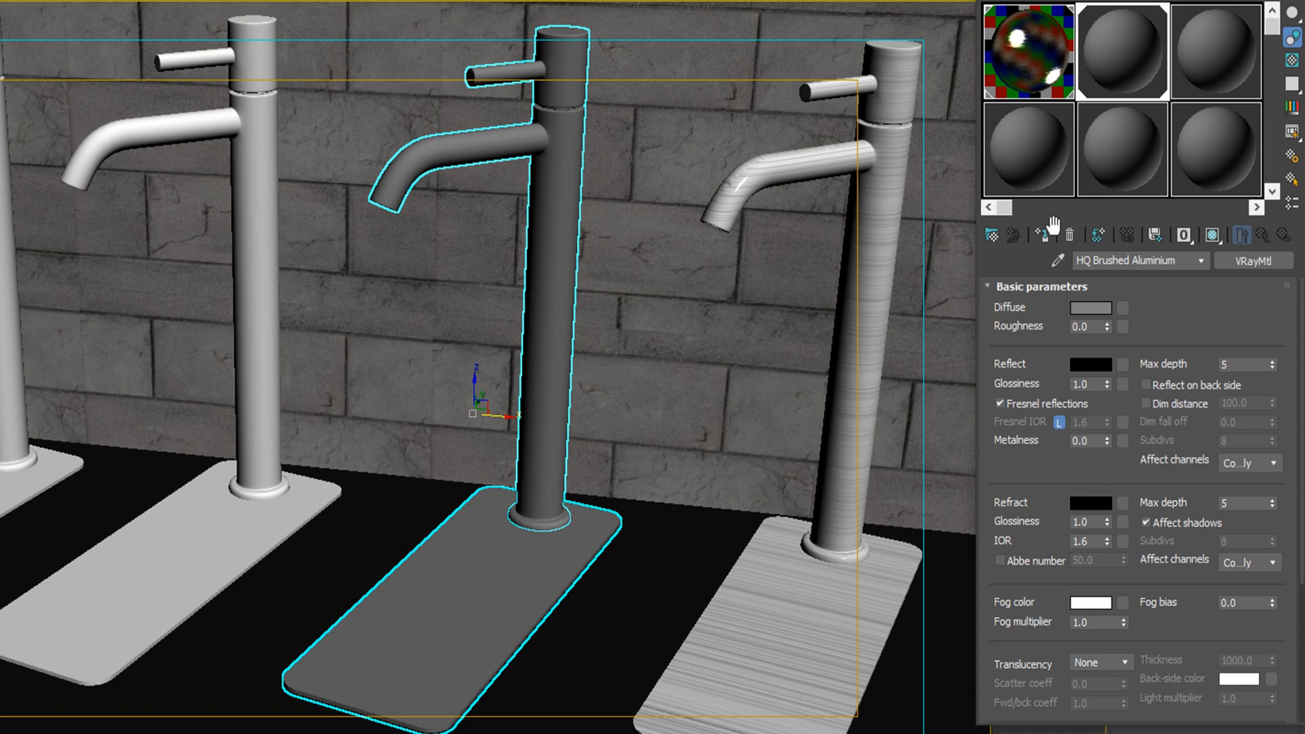
- Show an enlarged preview of HQ Brushed Aluminium against the coloured checker background
double_click(1134, 80)
click(1293, 60)
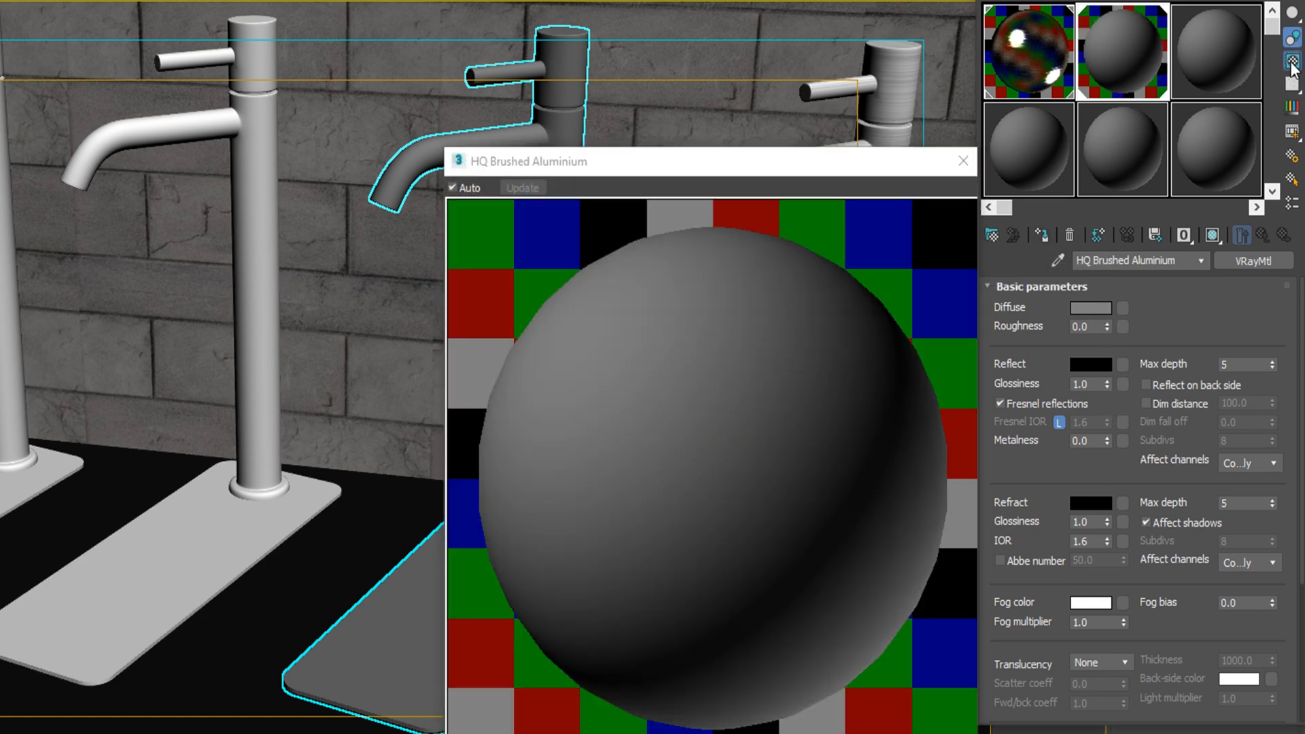
- Set the diffuse colour of HQ Brushed Aluminium to black with RGB 0, 0, 0
click(1096, 306)
drag(752, 100, 752, 23)
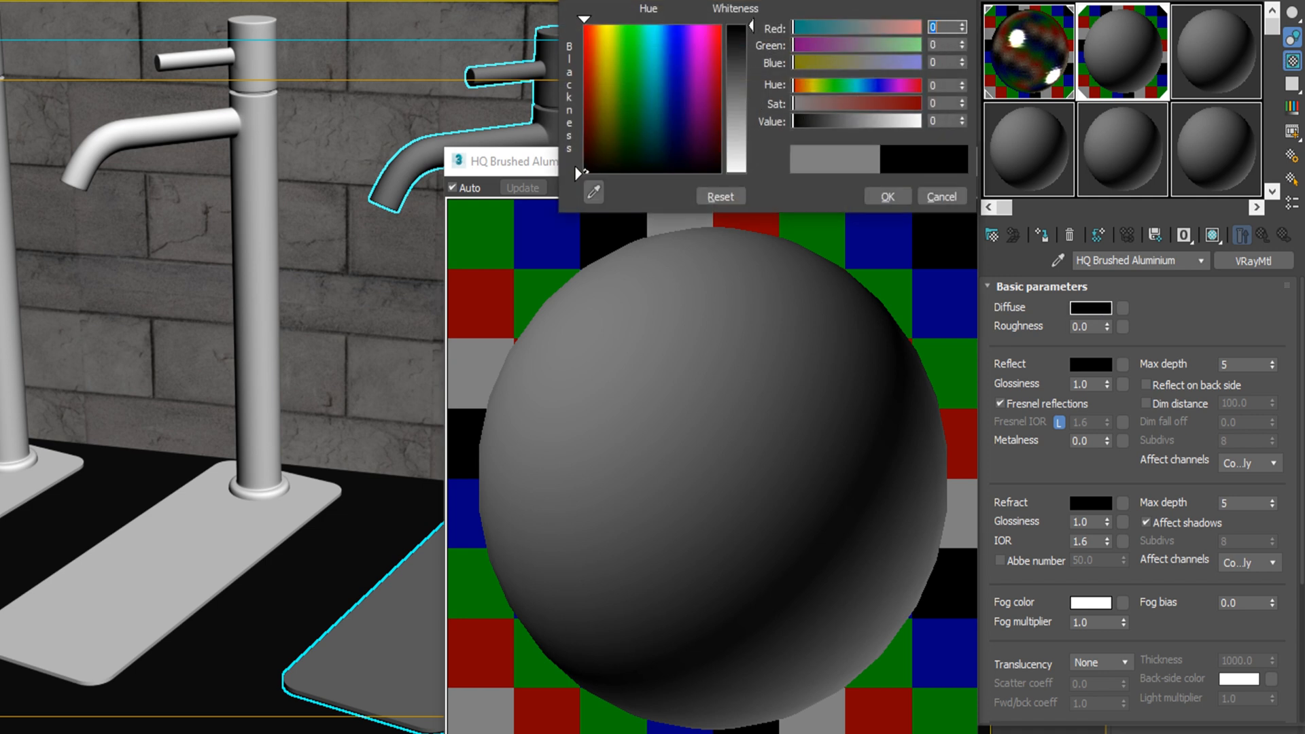
click(890, 197)
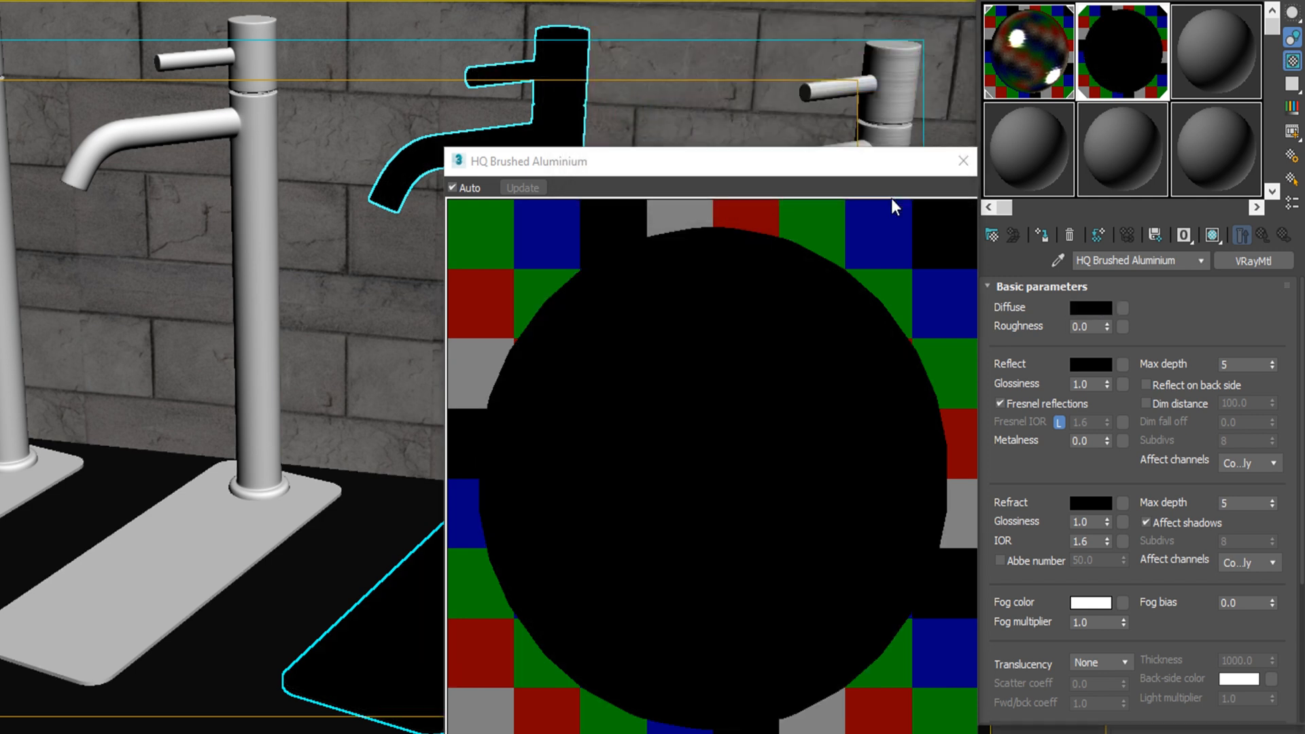
- Set the reflect colour of HQ Brushed Aluminium to RGB 183, 183, 183
click(1091, 365)
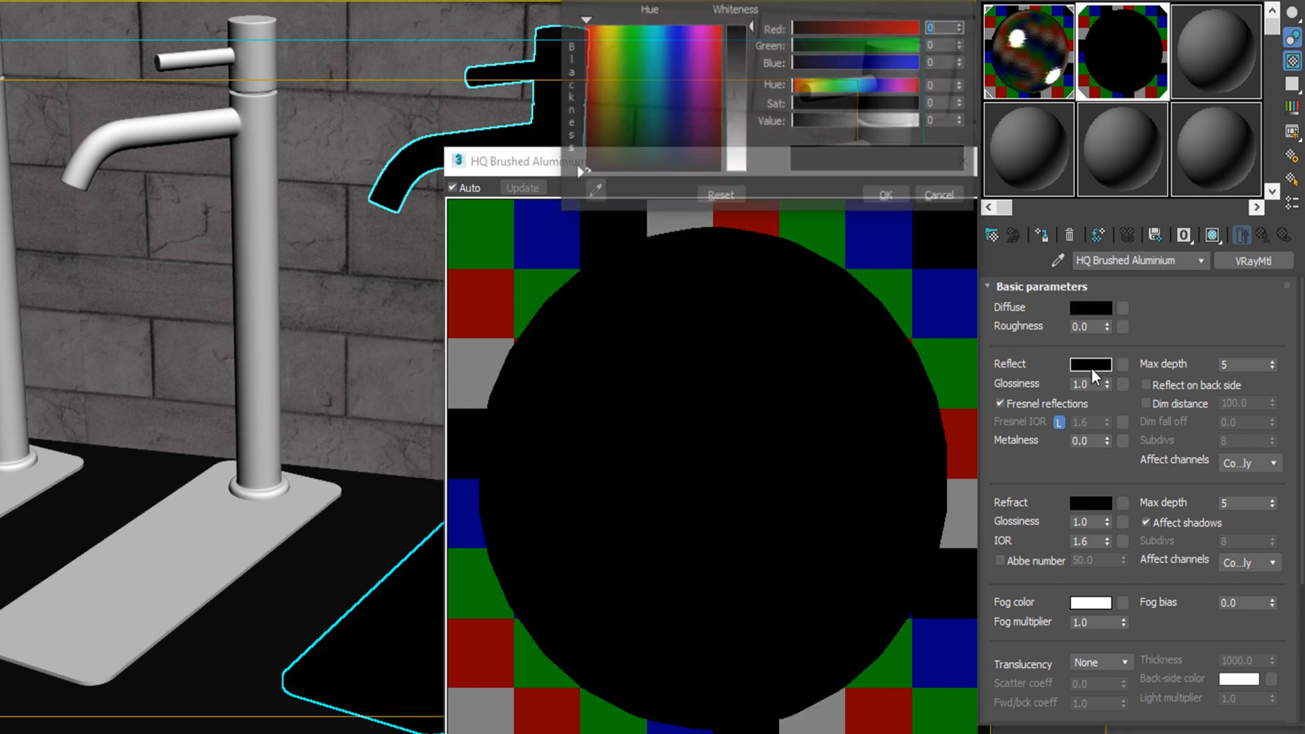
key(Tab)
text(18)
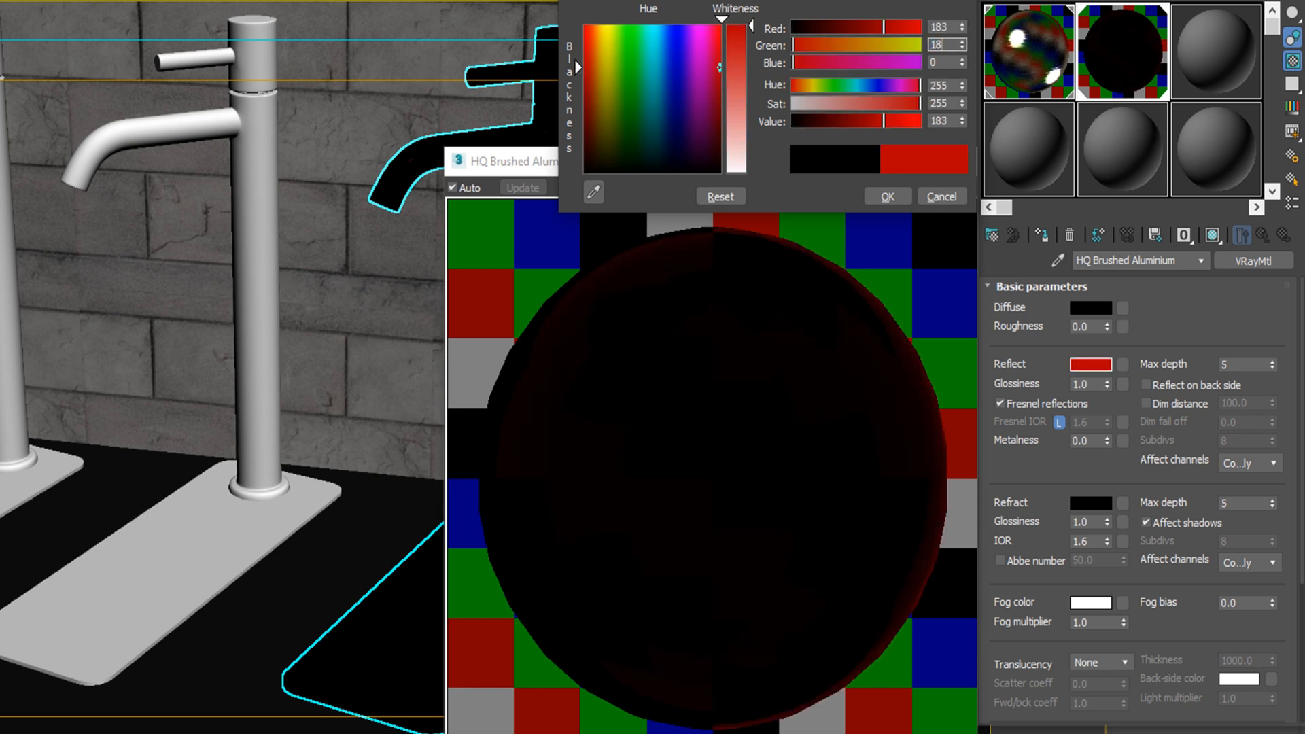
key(Tab)
text(18)
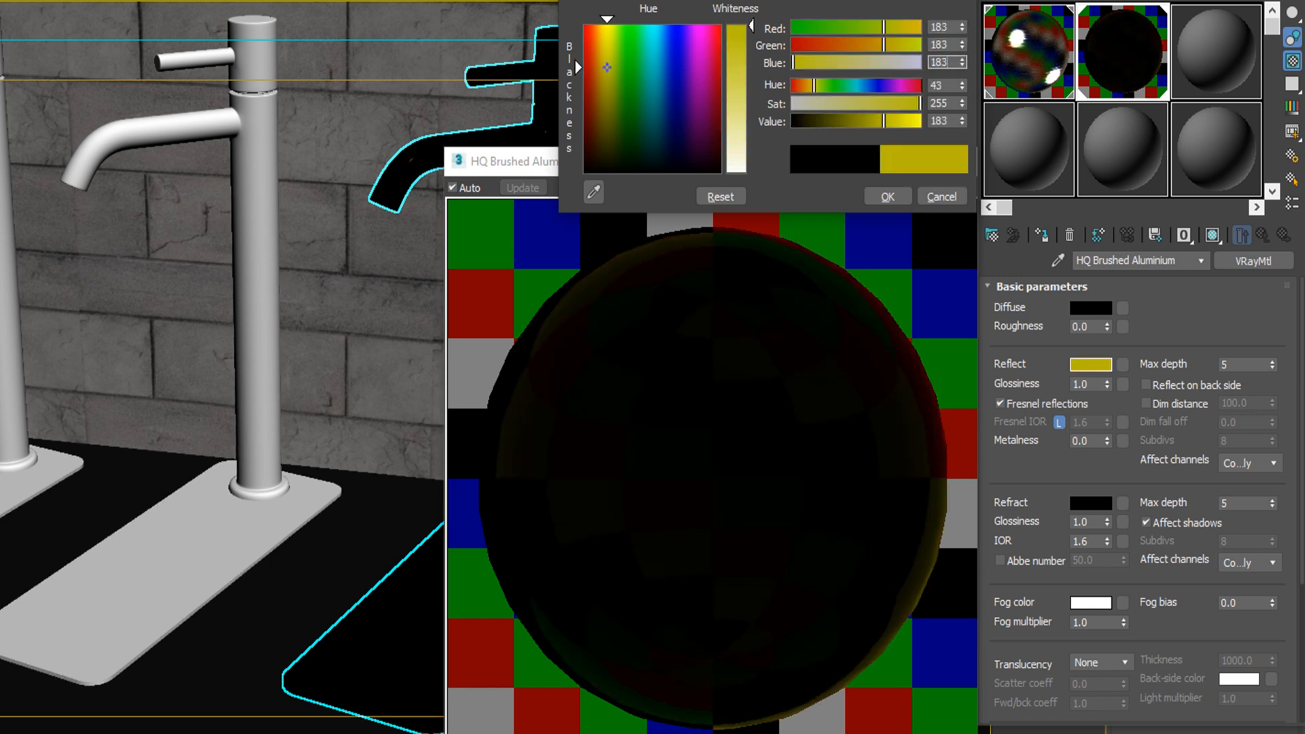
key(Return)
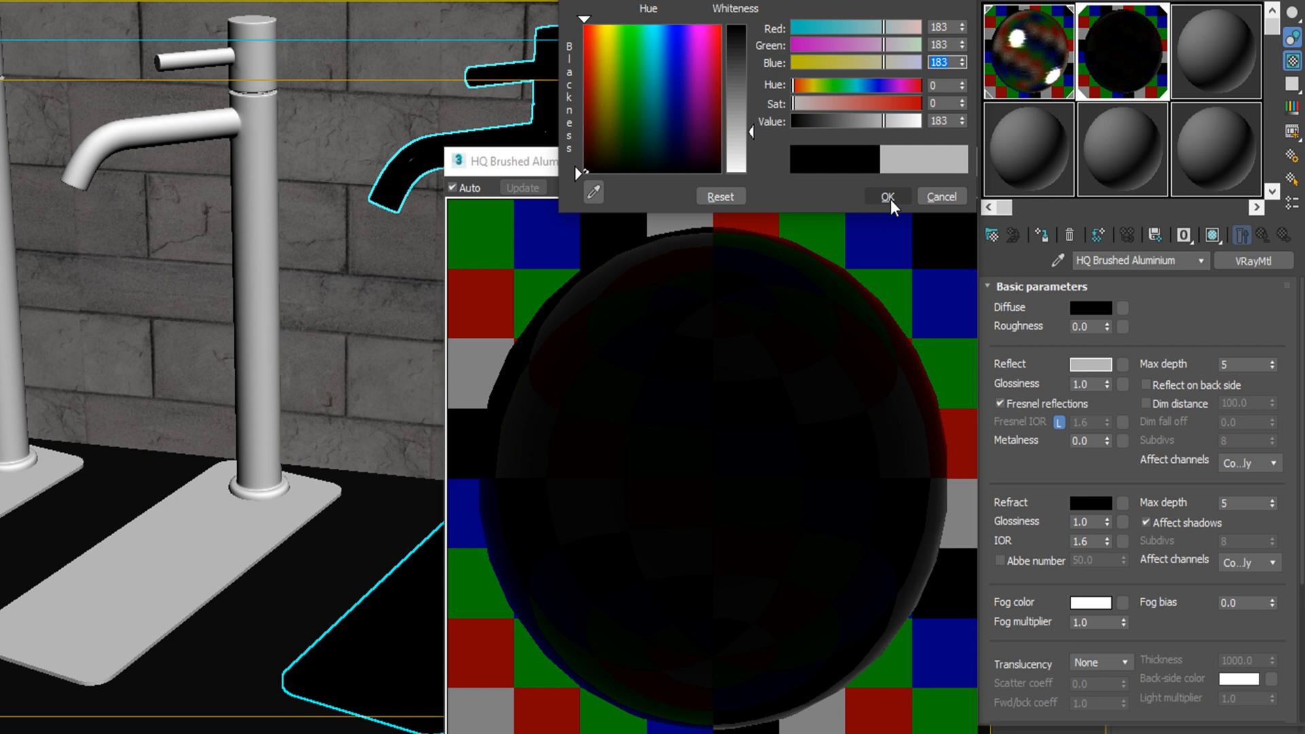
click(888, 197)
- Set the reflection glossiness of HQ Brushed Aluminium to 0.7
double_click(1091, 384)
text(.)
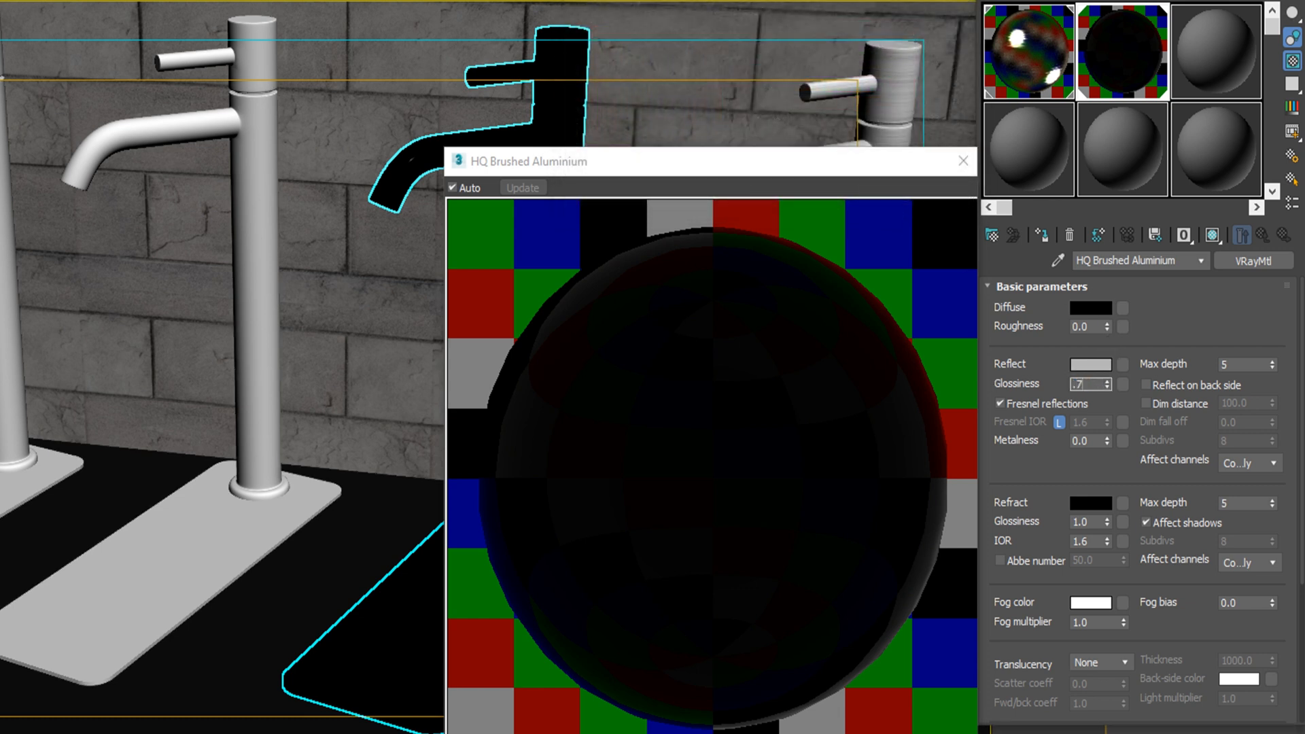
text(7)
key(Return)
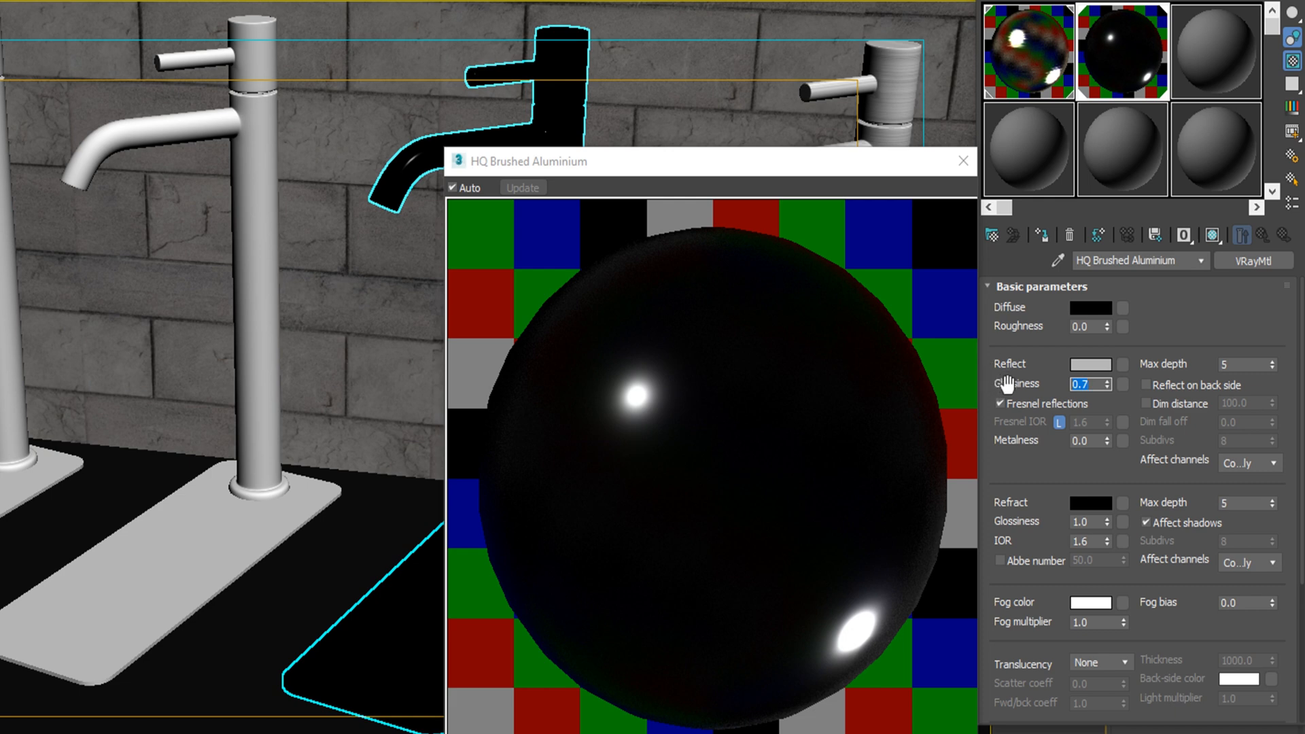
- Load the Aluminio_SPEC bitmap as the reflection glossiness map, show it in the viewport and set its mapping to VW, returning to the parent material
click(1122, 385)
double_click(618, 95)
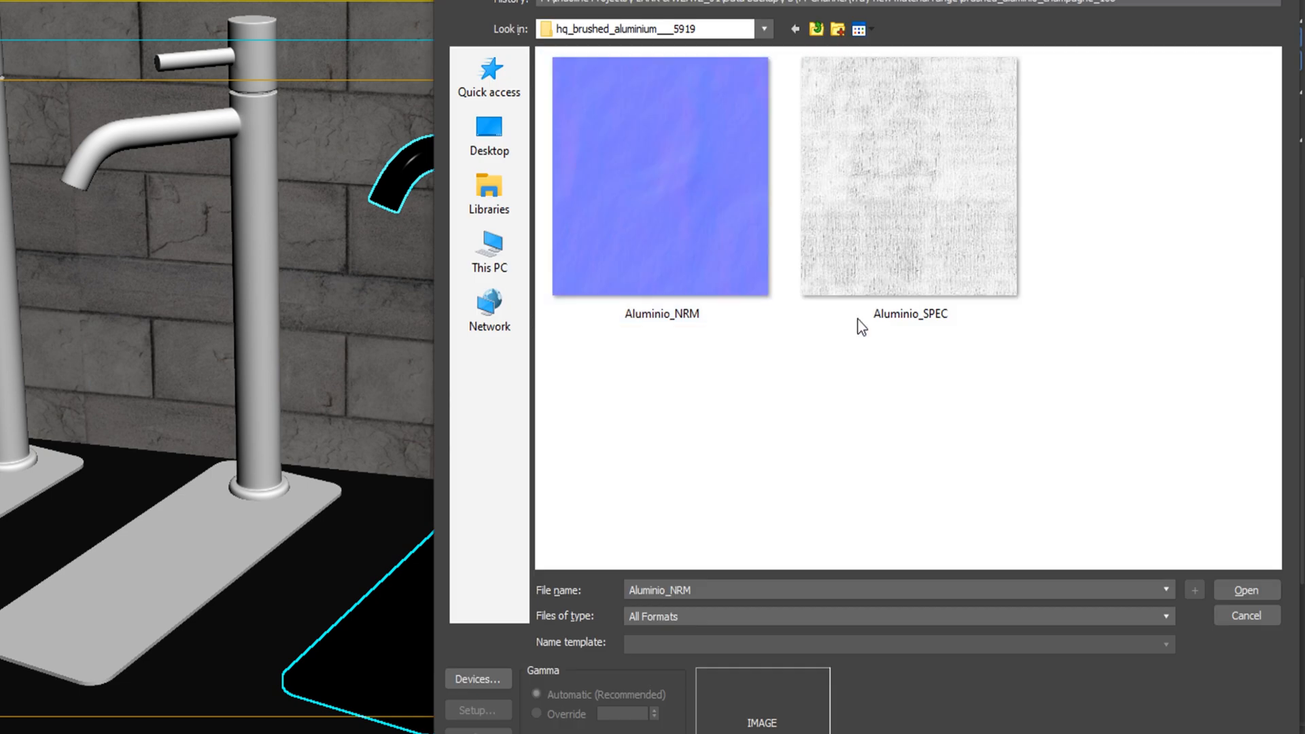
double_click(939, 189)
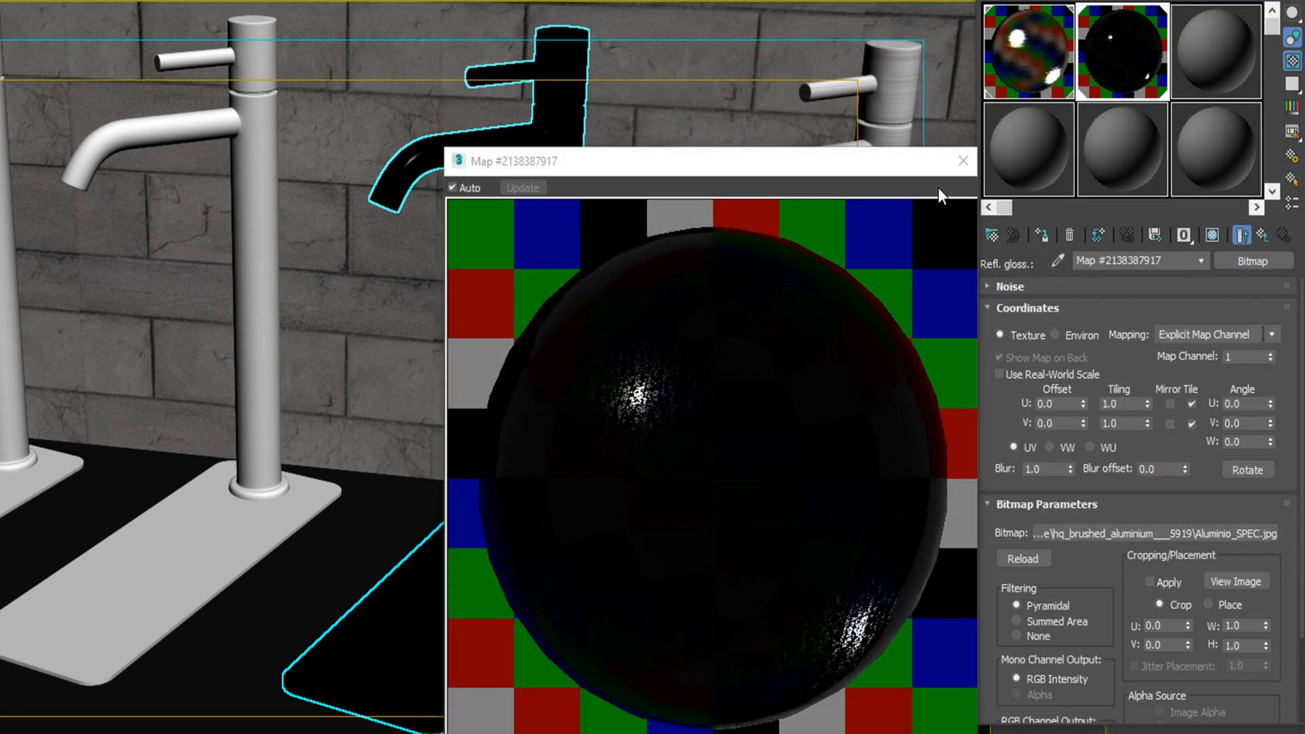
click(1212, 235)
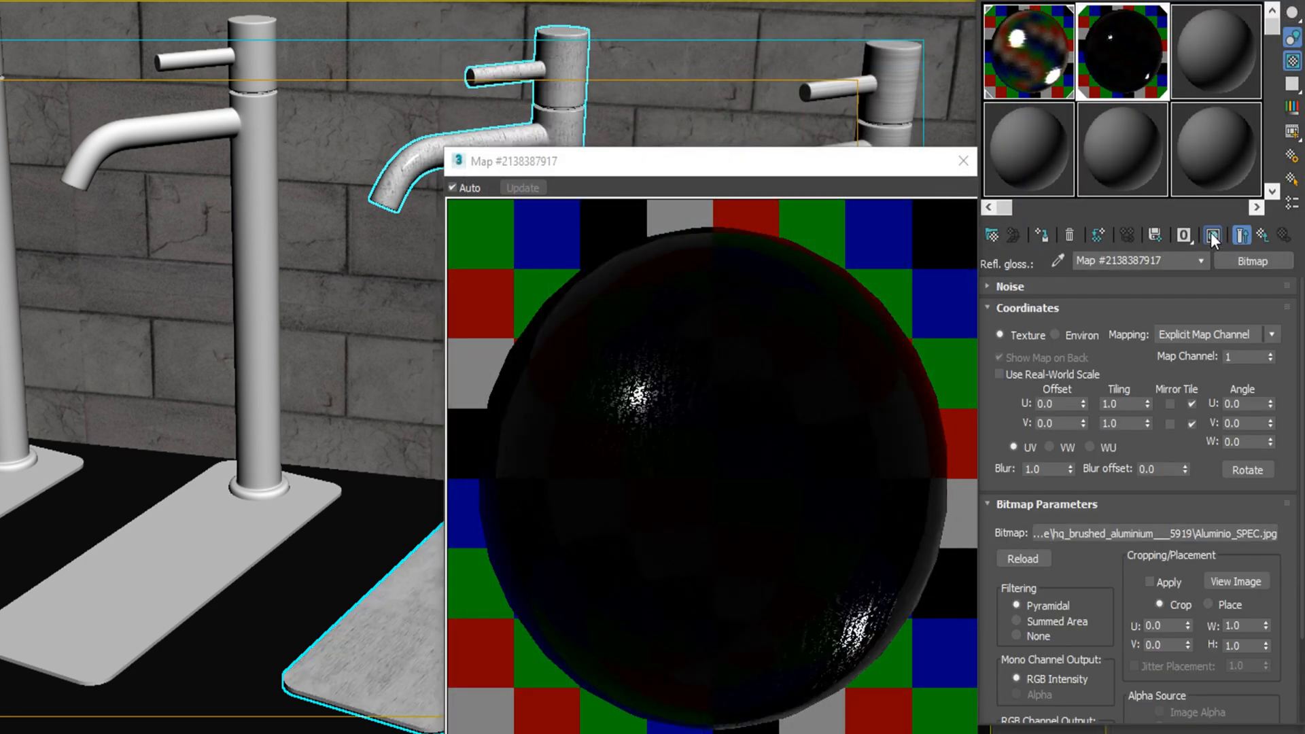
click(1059, 448)
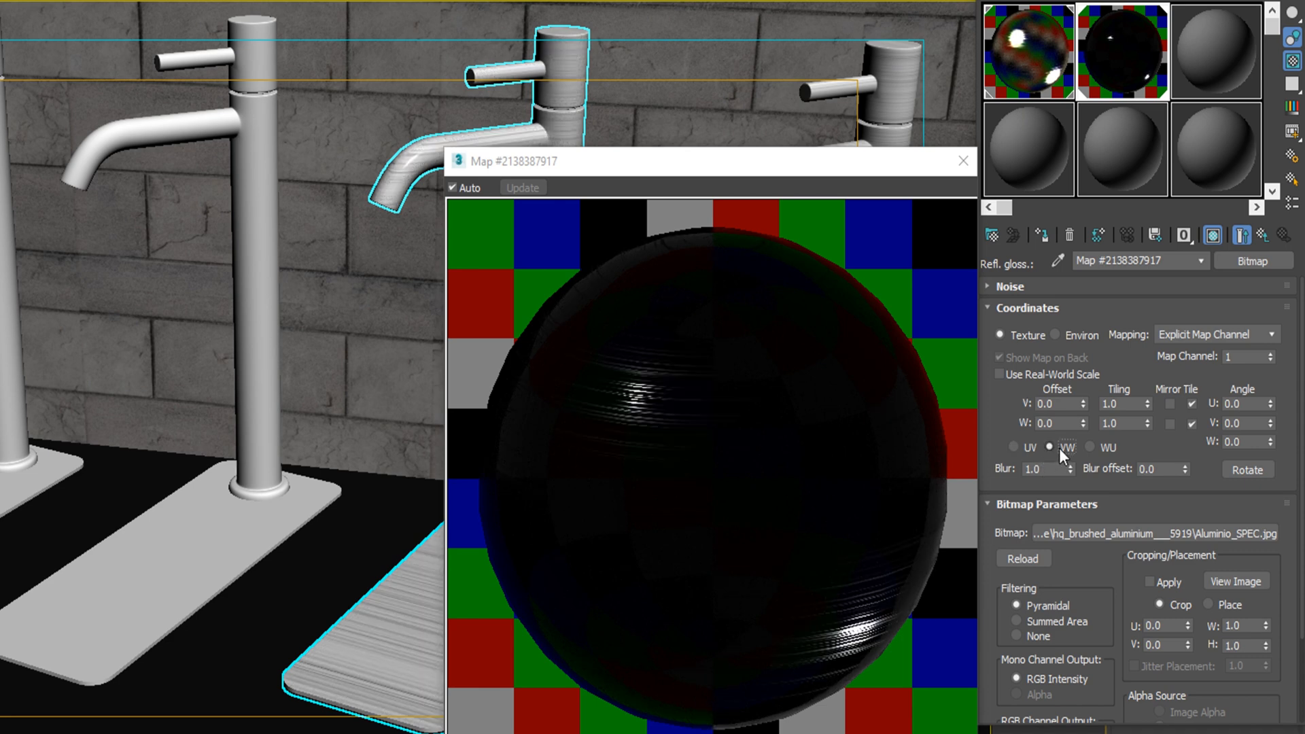
click(1262, 236)
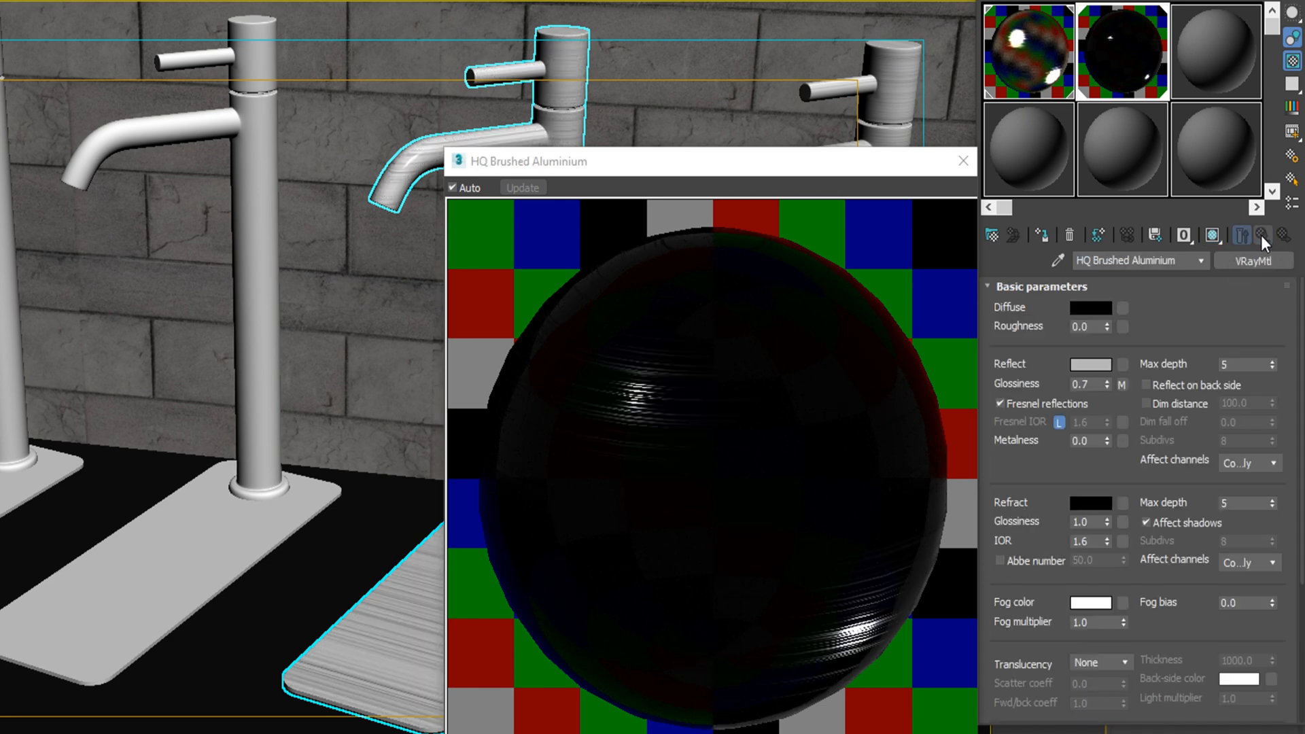
- Turn off Fresnel reflections and Affect shadows, and set the BRDF type of HQ Brushed Aluminium to Blinn
click(1041, 403)
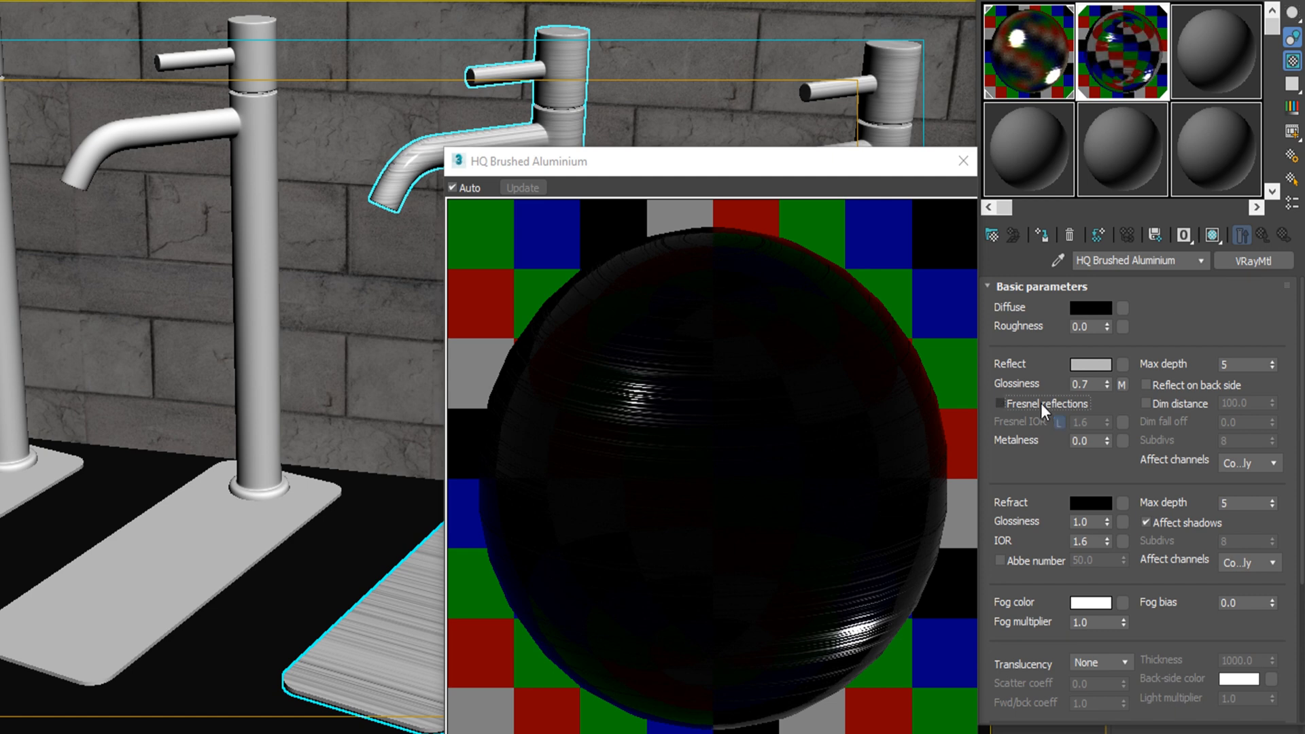
click(1164, 519)
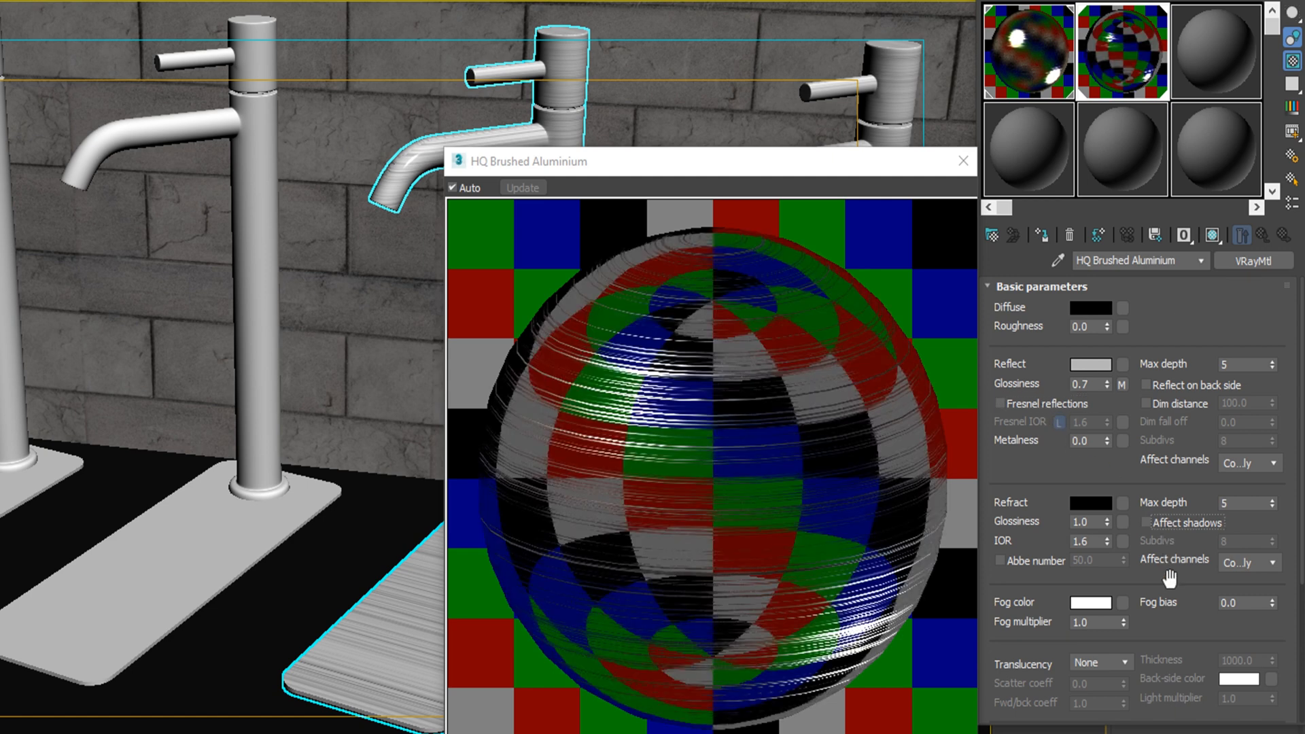
scroll(1166, 579, down, 3)
click(1079, 601)
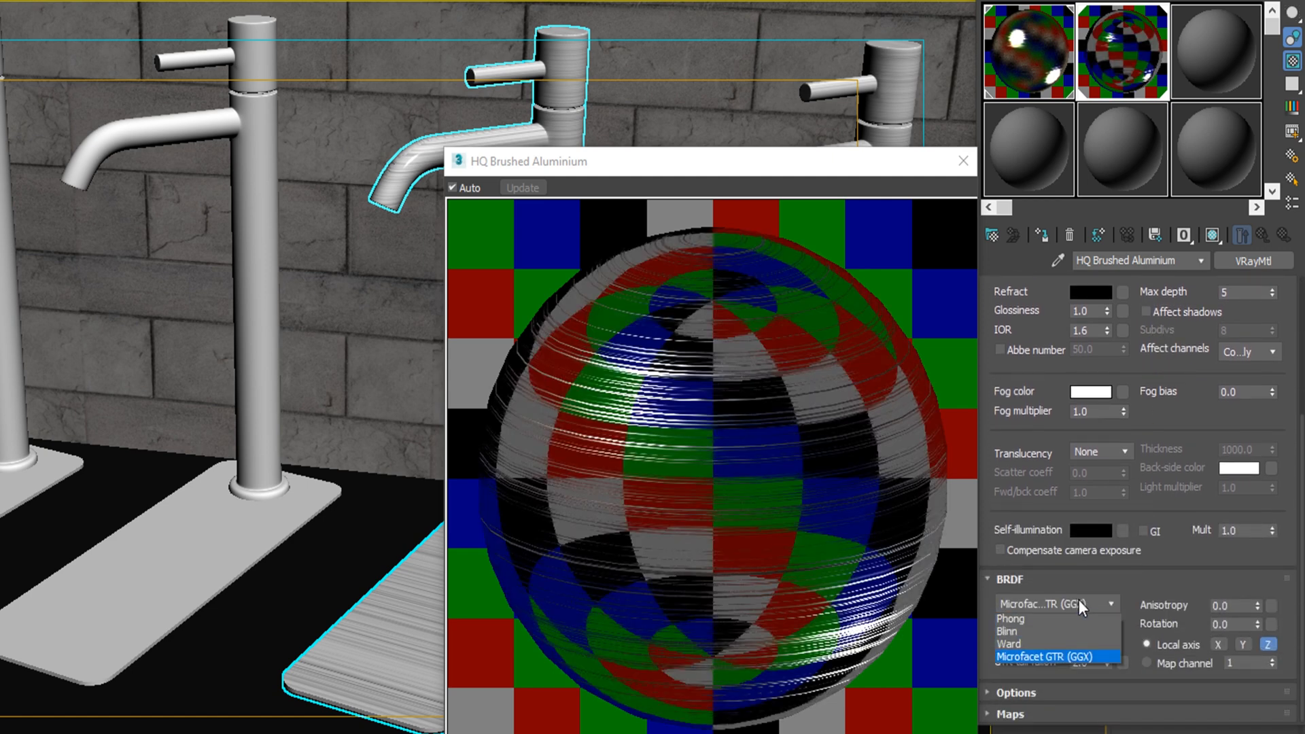
click(1010, 630)
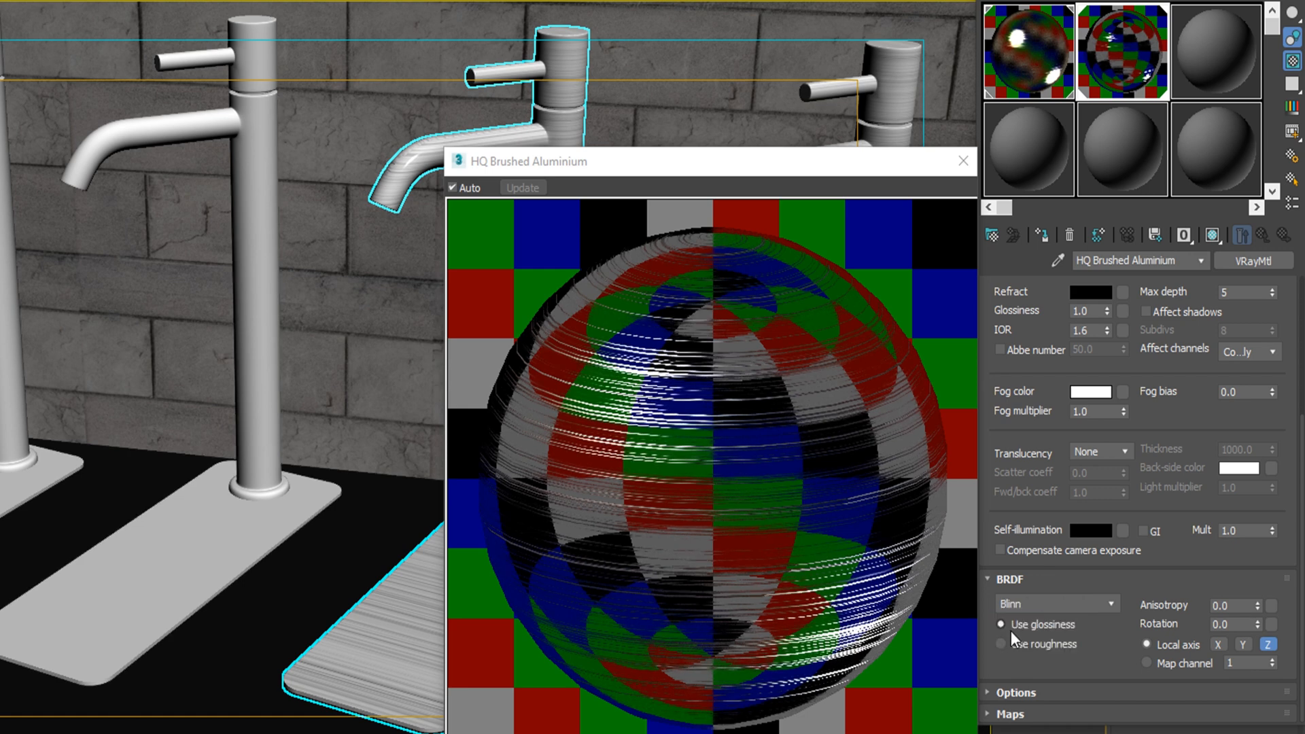
- Set the anisotropy to 1.0 on local axis X and compare the settings with the champagne material
drag(1239, 606, 1140, 599)
text(1)
click(1218, 644)
click(1020, 47)
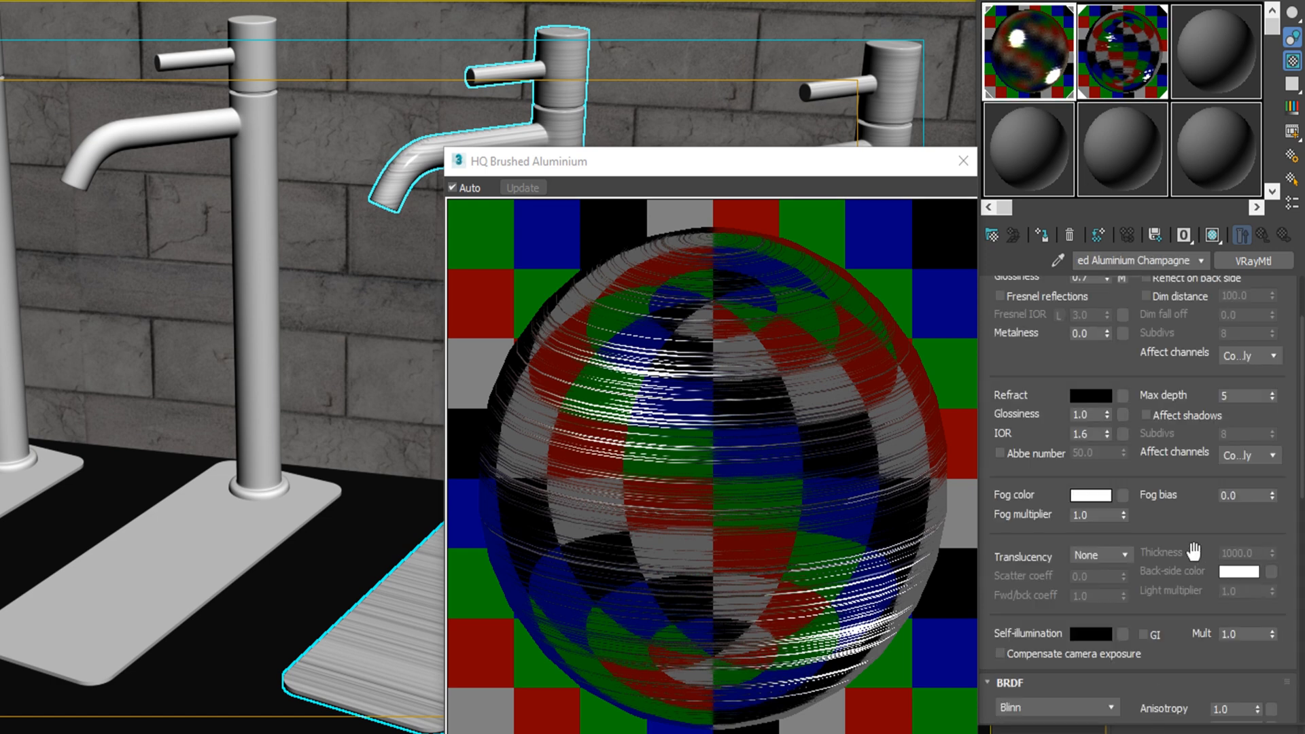
drag(1194, 552, 1182, 351)
click(1125, 58)
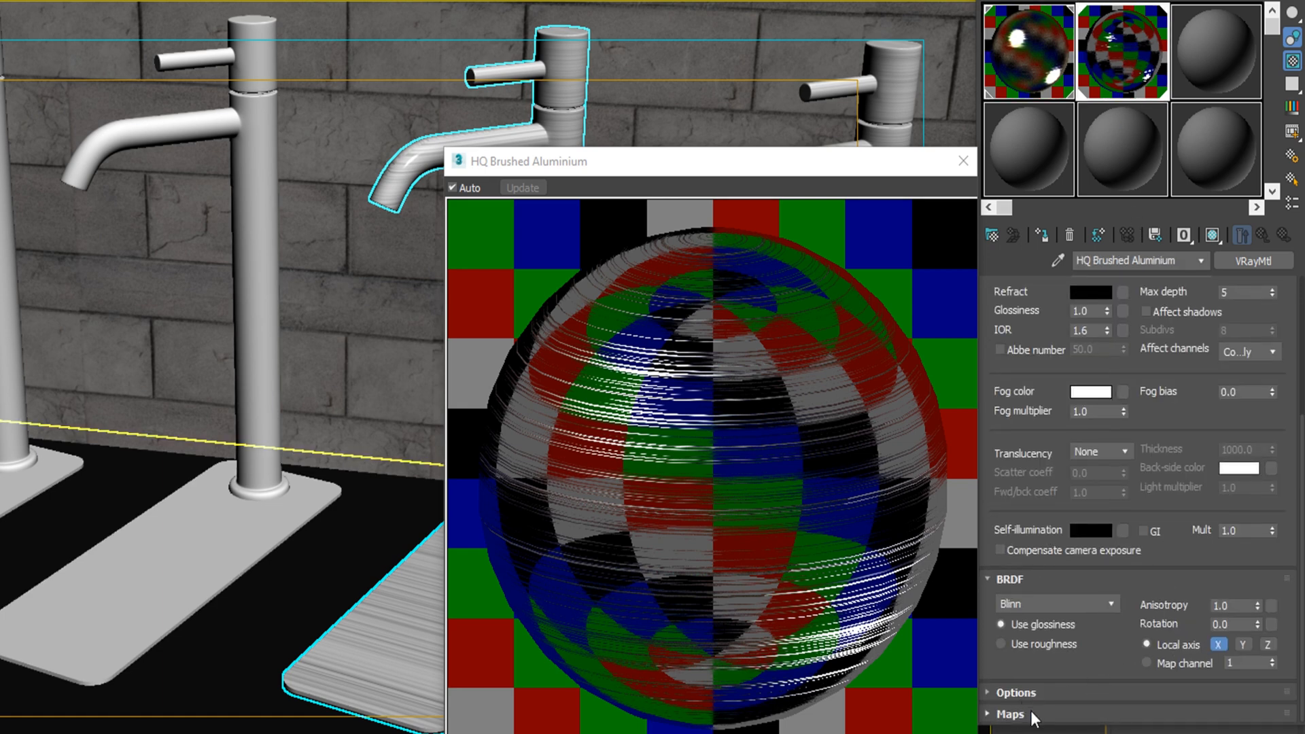
- Set the reflection glossiness map amount of HQ Brushed Aluminium to 30
click(1010, 714)
double_click(1080, 405)
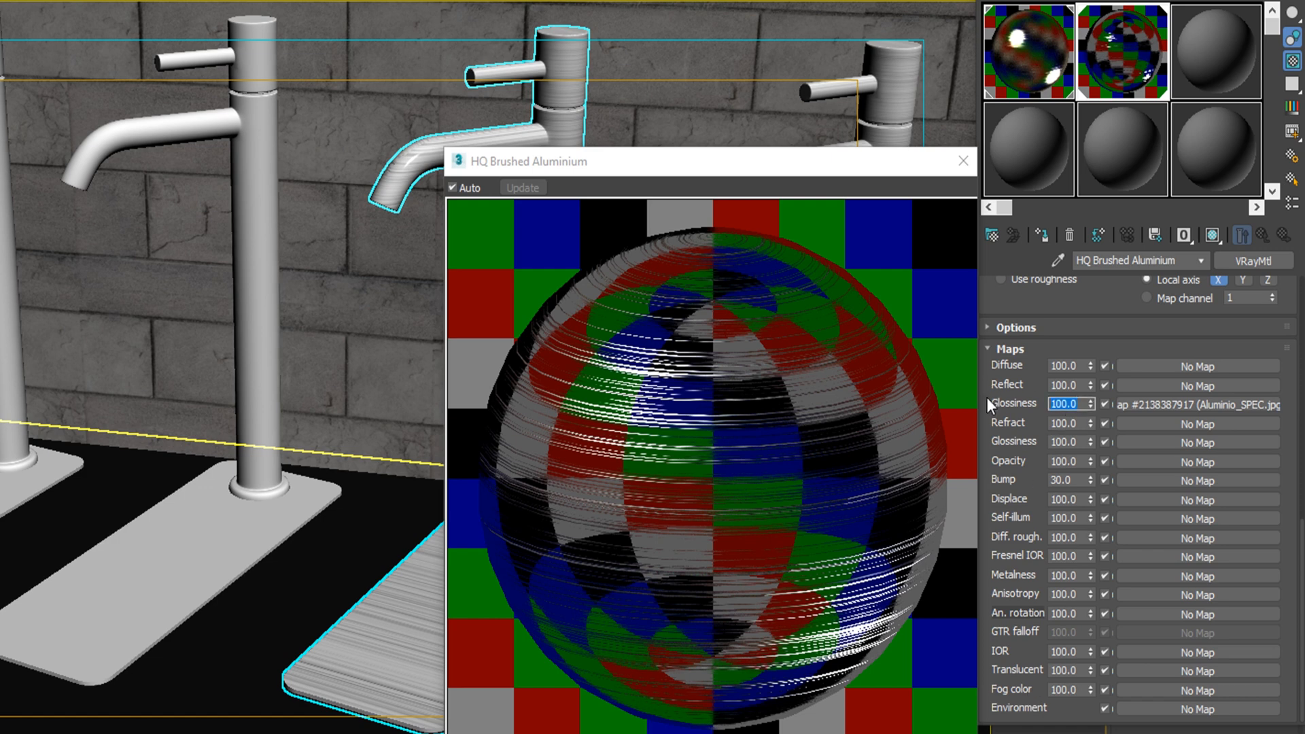
text(30)
key(Return)
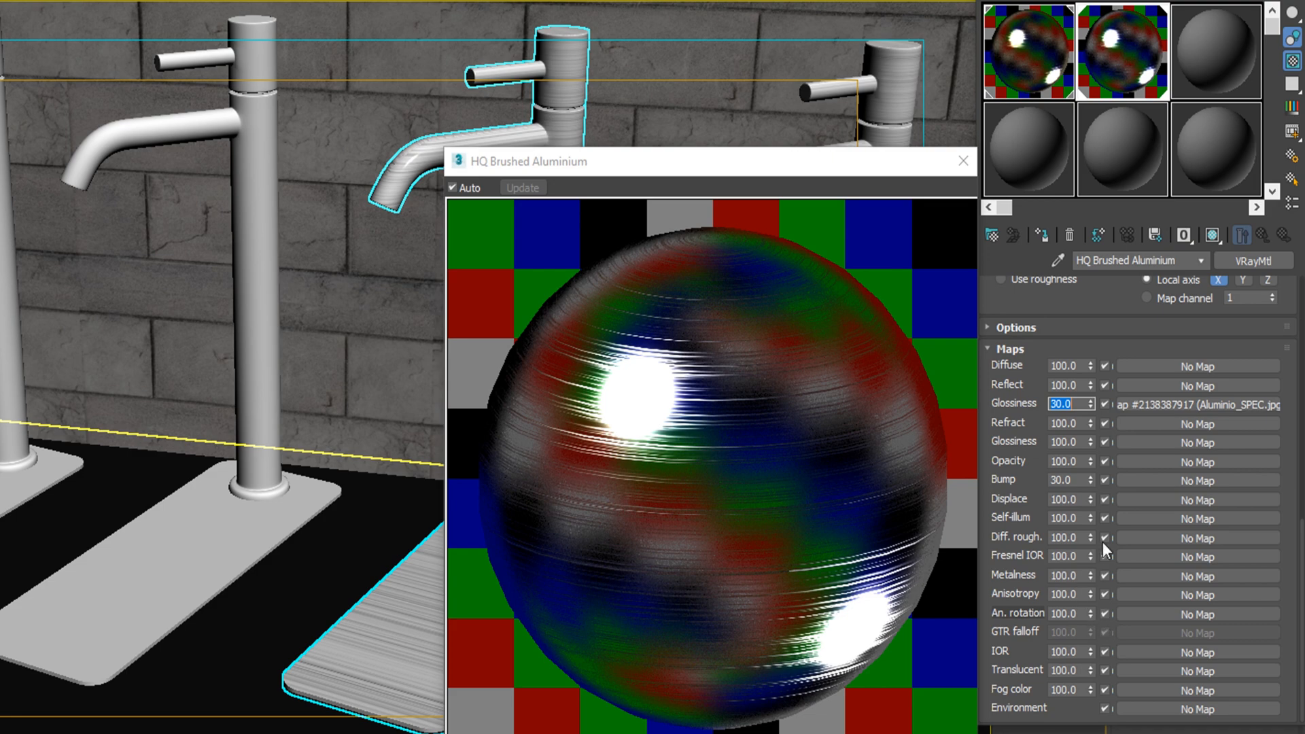
- Load the Aluminio_NRM bitmap as the bump map of HQ Brushed Aluminium and set its mapping to VW
click(1190, 480)
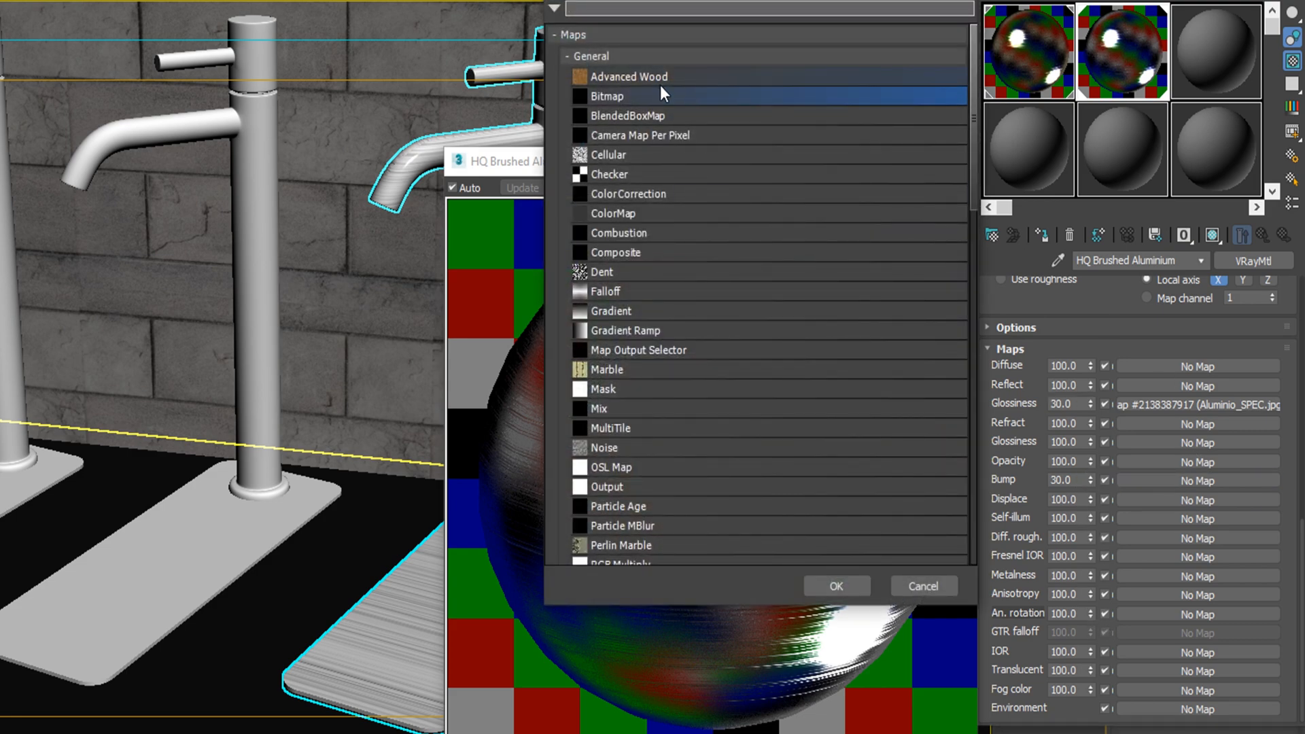
double_click(631, 95)
double_click(716, 187)
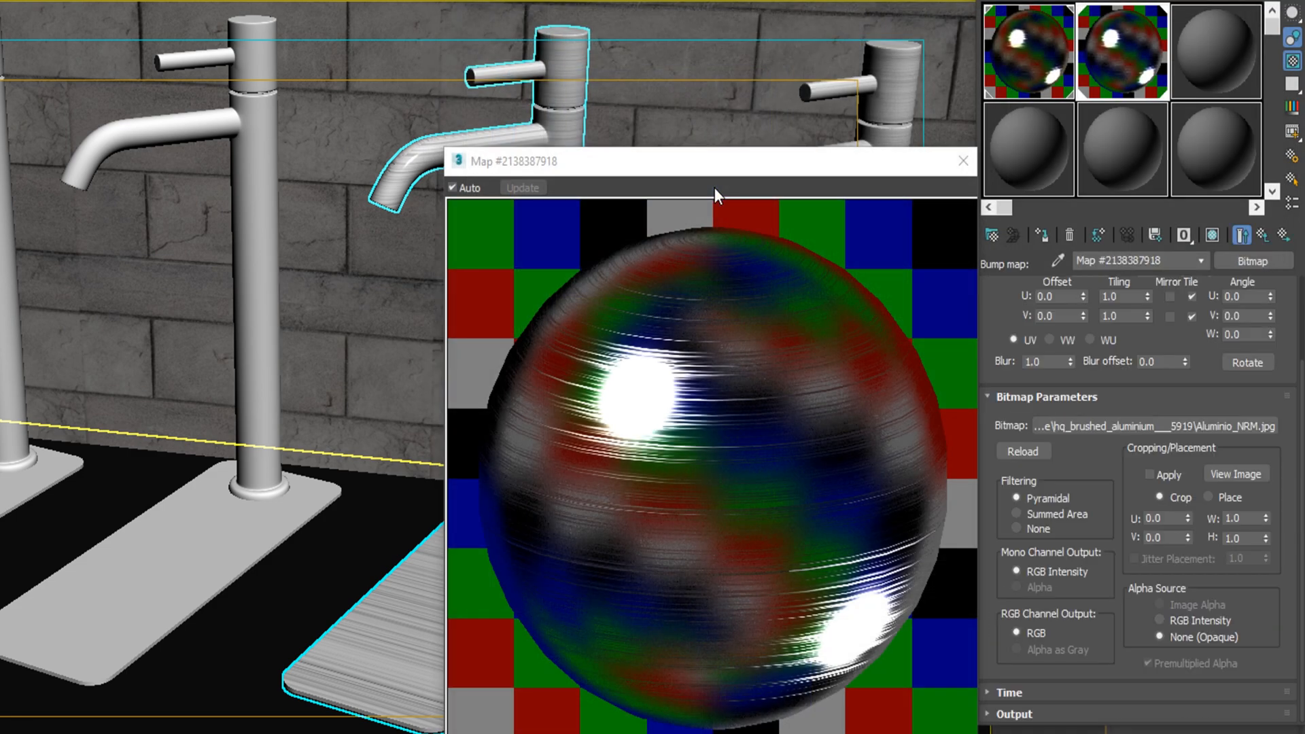
click(1066, 343)
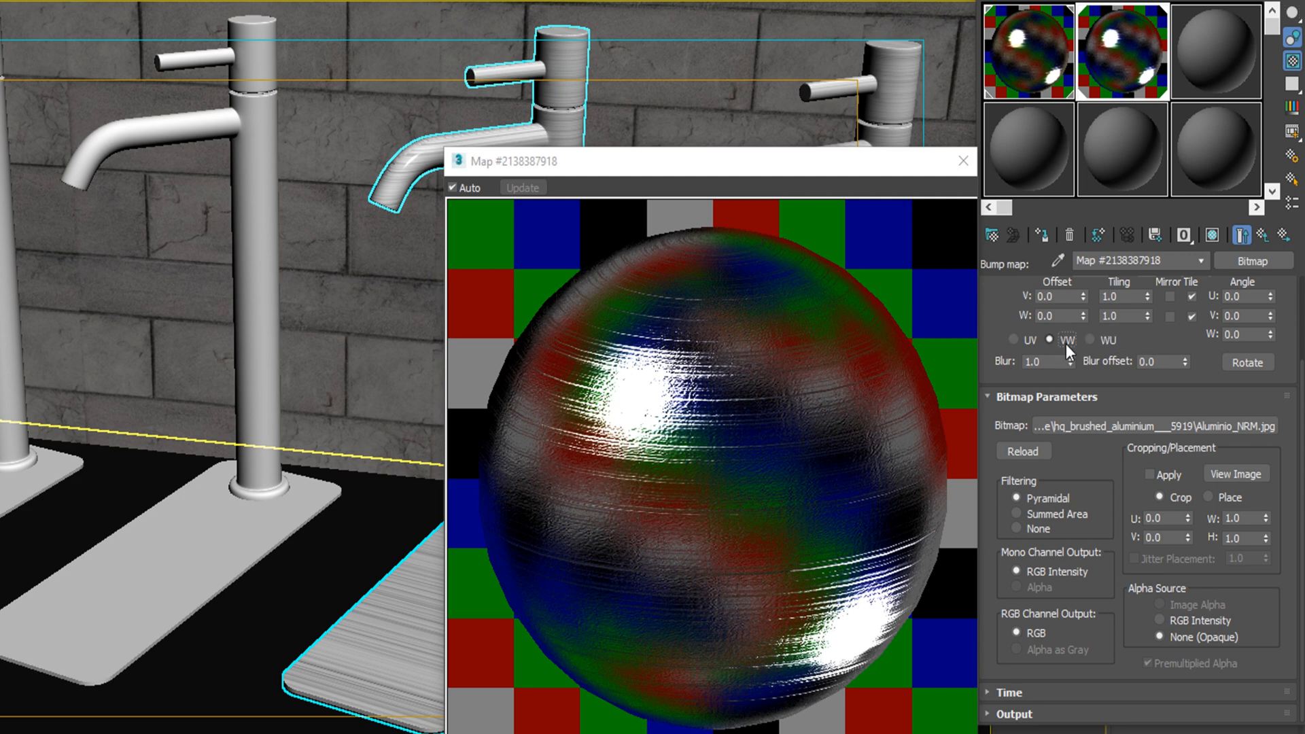
- Set the V and W tiling of the HQ Brushed Aluminium bump bitmap to 2.0 and return to the parent material
double_click(1122, 297)
text(2)
key(Tab)
text(2)
key(Return)
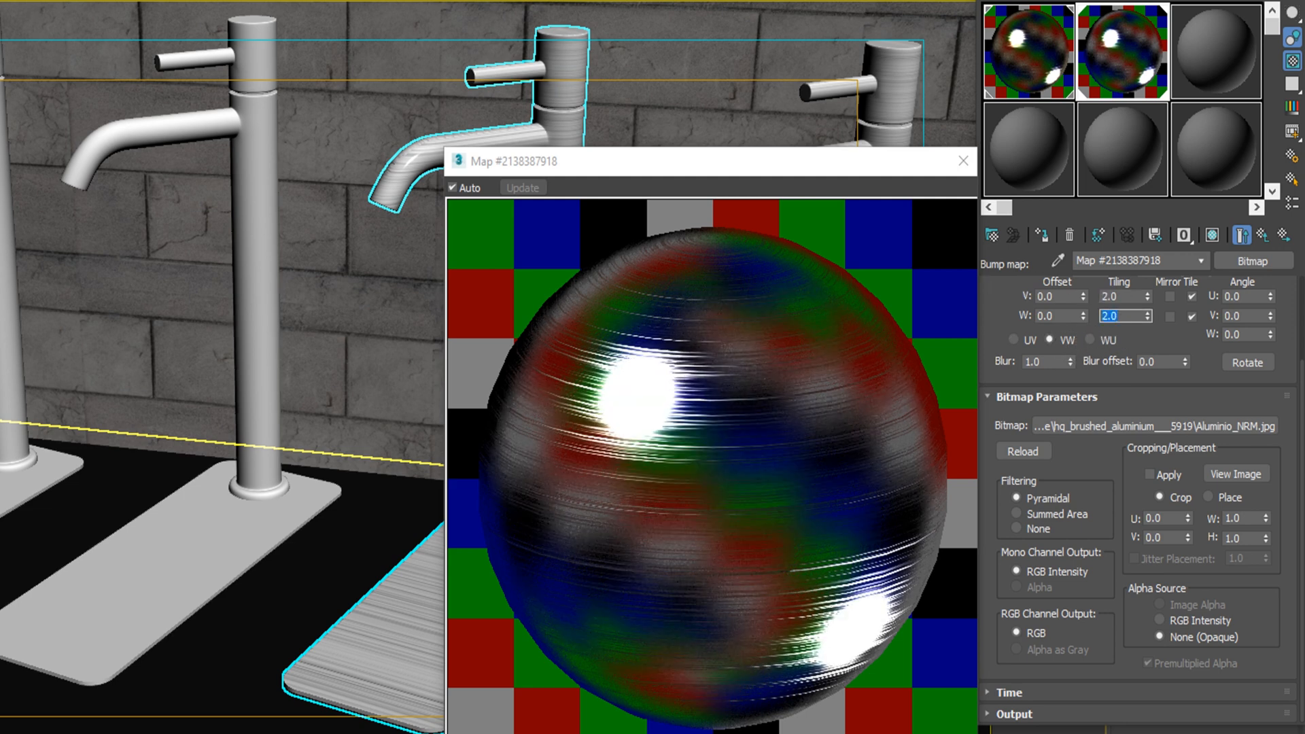
click(1262, 234)
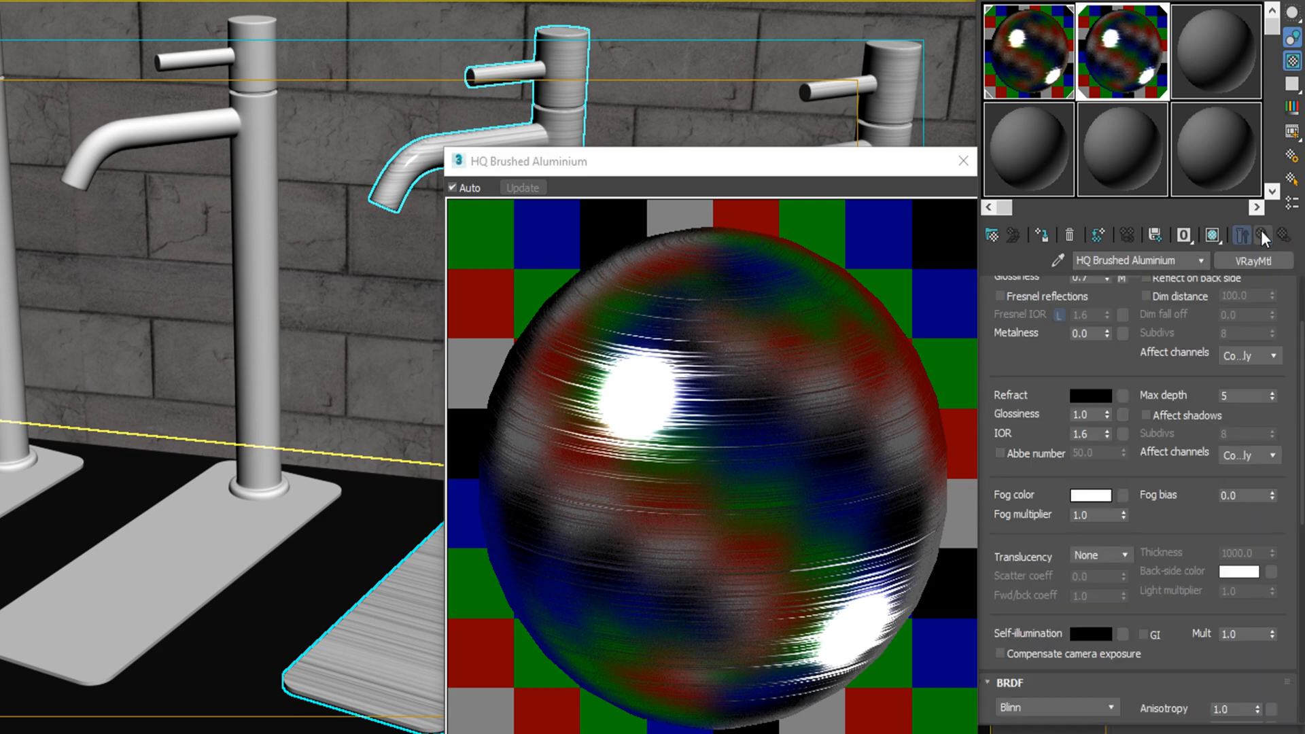
- Set the bump map amount of HQ Brushed Aluminium to 15
drag(1160, 510, 1163, 483)
scroll(1092, 546, down, 10)
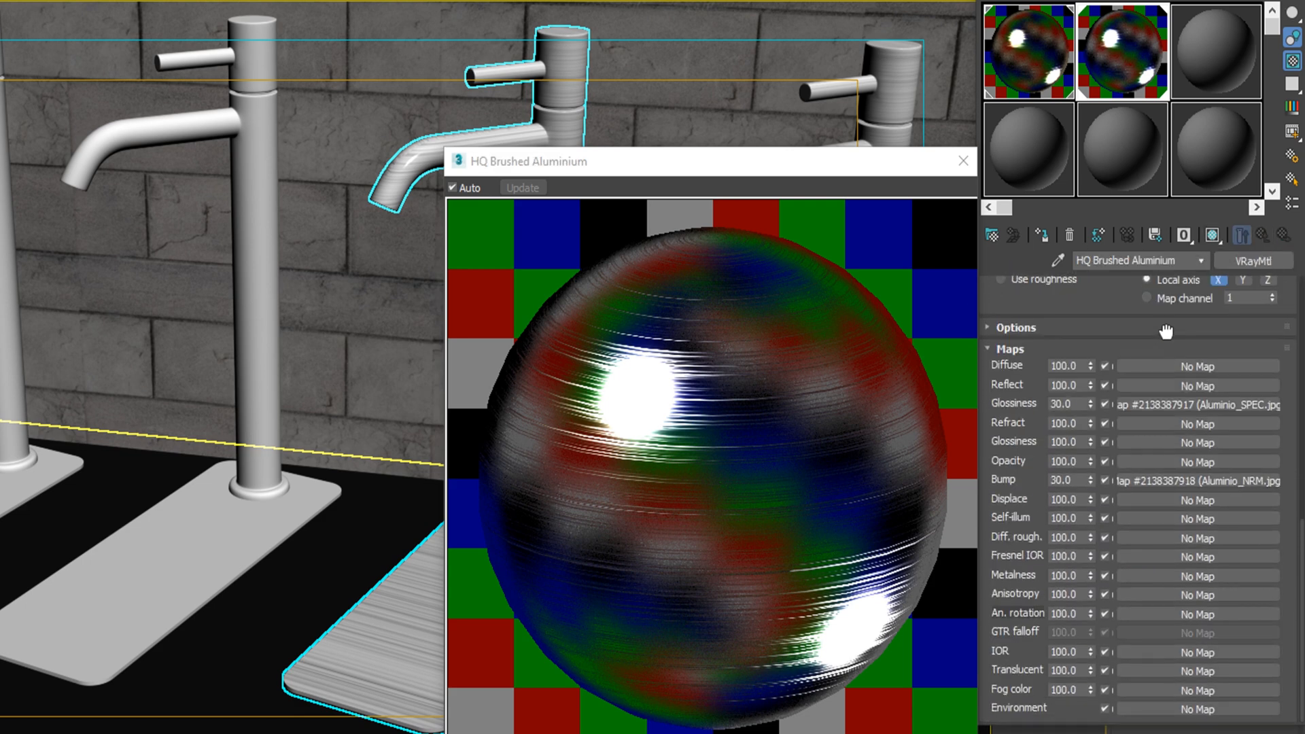
double_click(1083, 478)
text(15)
key(Return)
- Set the bump map amount of the champagne brushed aluminium material to 15 as well
click(1006, 76)
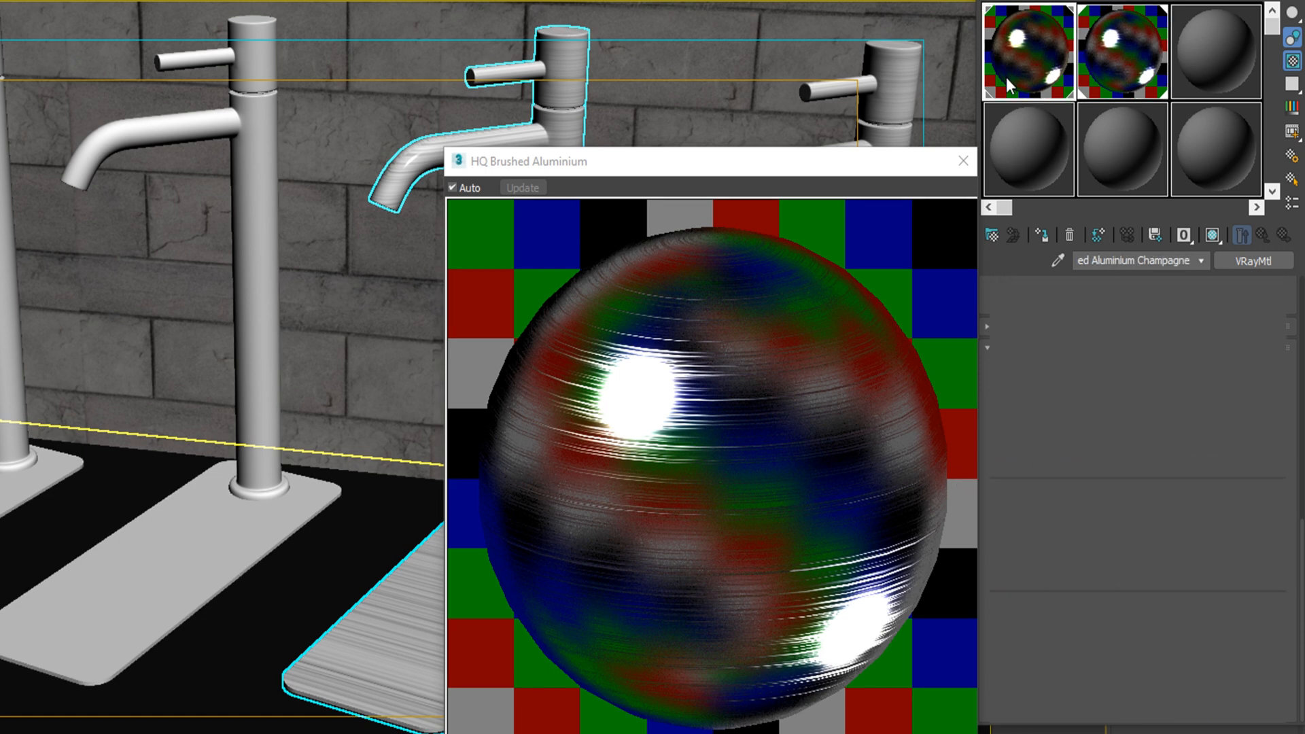
scroll(1106, 449, down, 5)
scroll(1106, 449, down, 3)
double_click(1084, 481)
text(15)
key(Return)
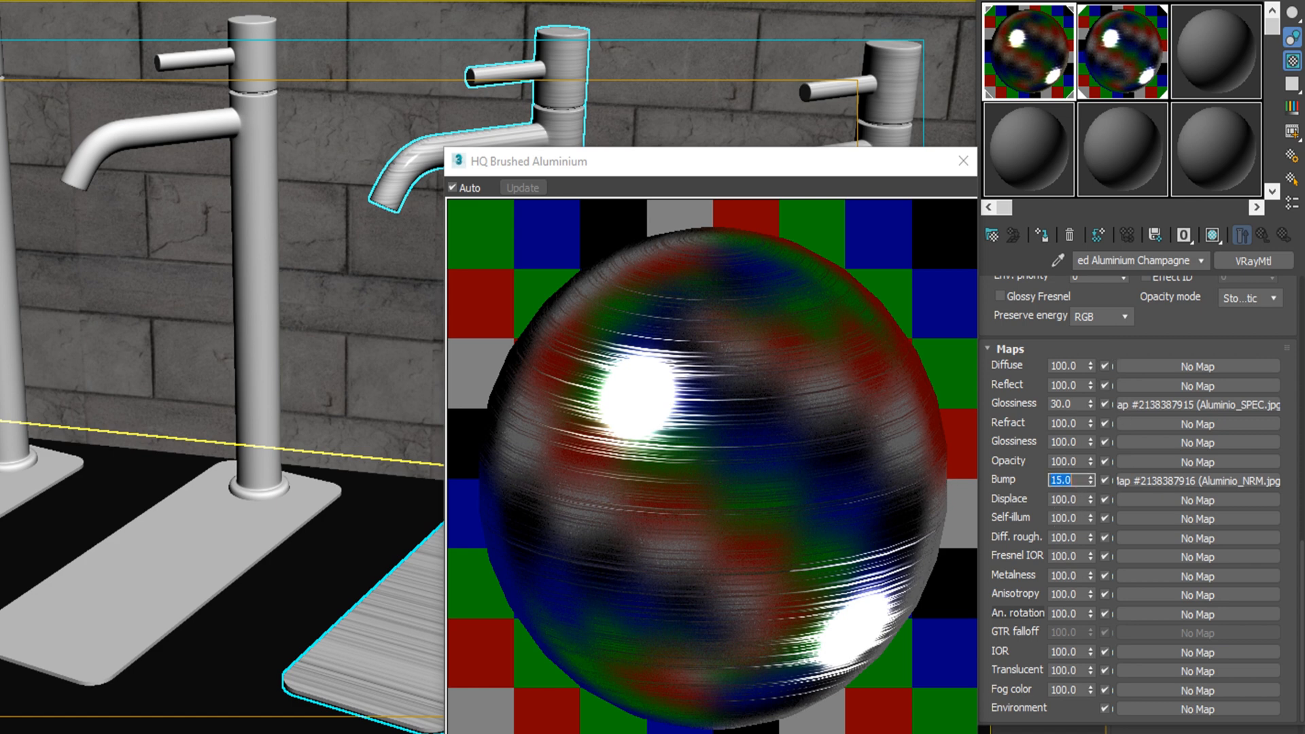
- Pick the third material slot, close the enlarged preview and try to assign the material to the plain faucet beside the HQ Brushed Aluminium one
click(1209, 60)
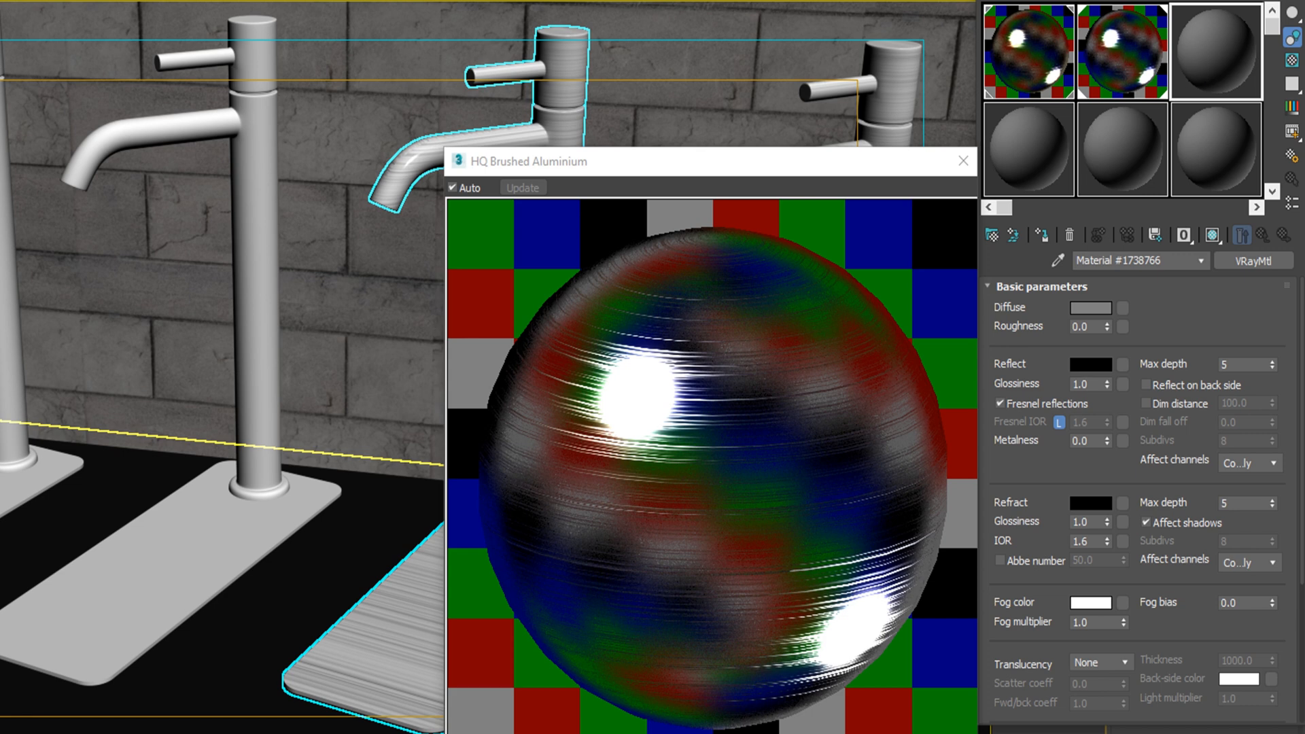
click(966, 161)
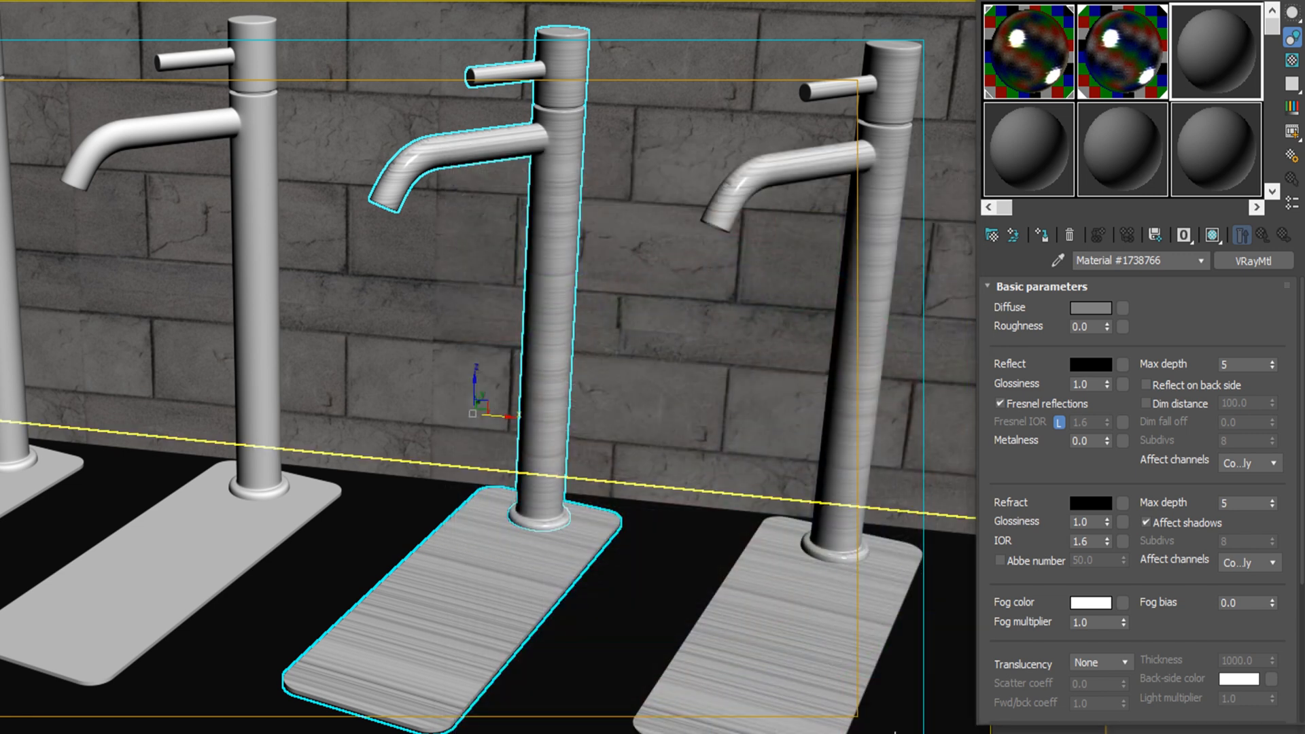
click(271, 123)
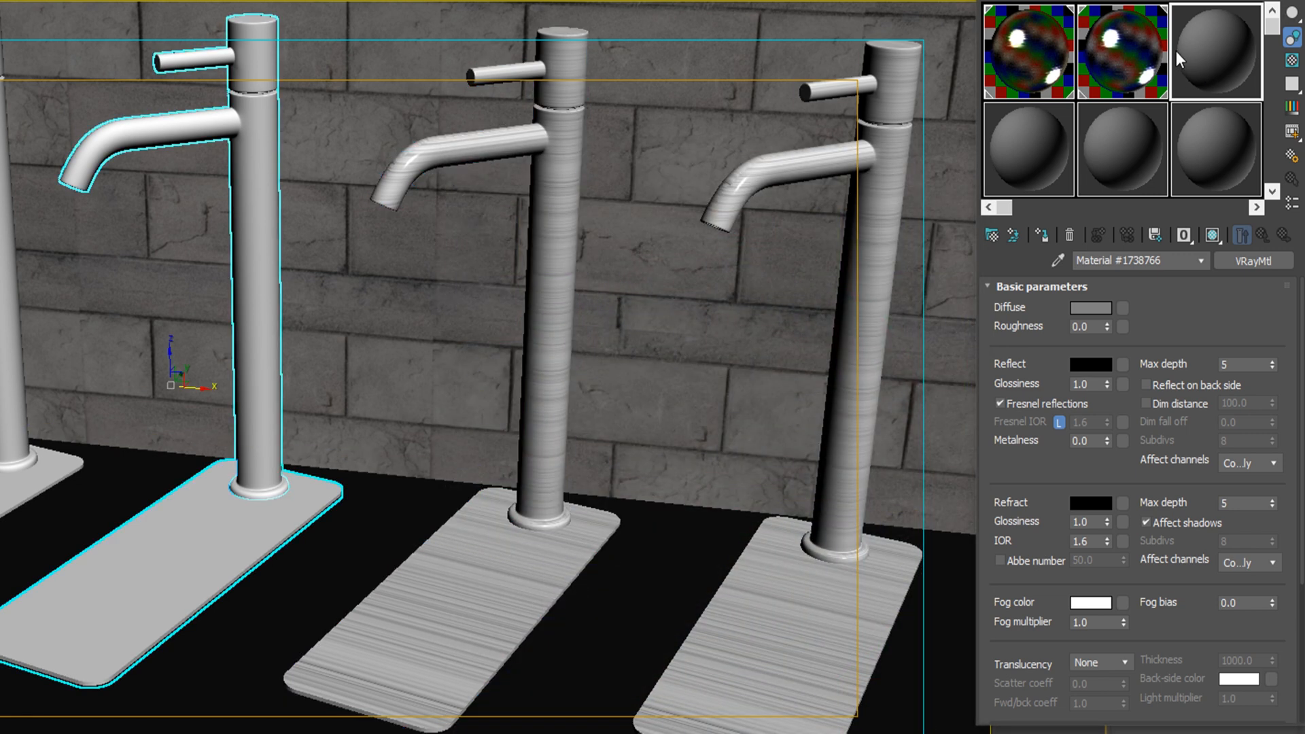
click(1043, 235)
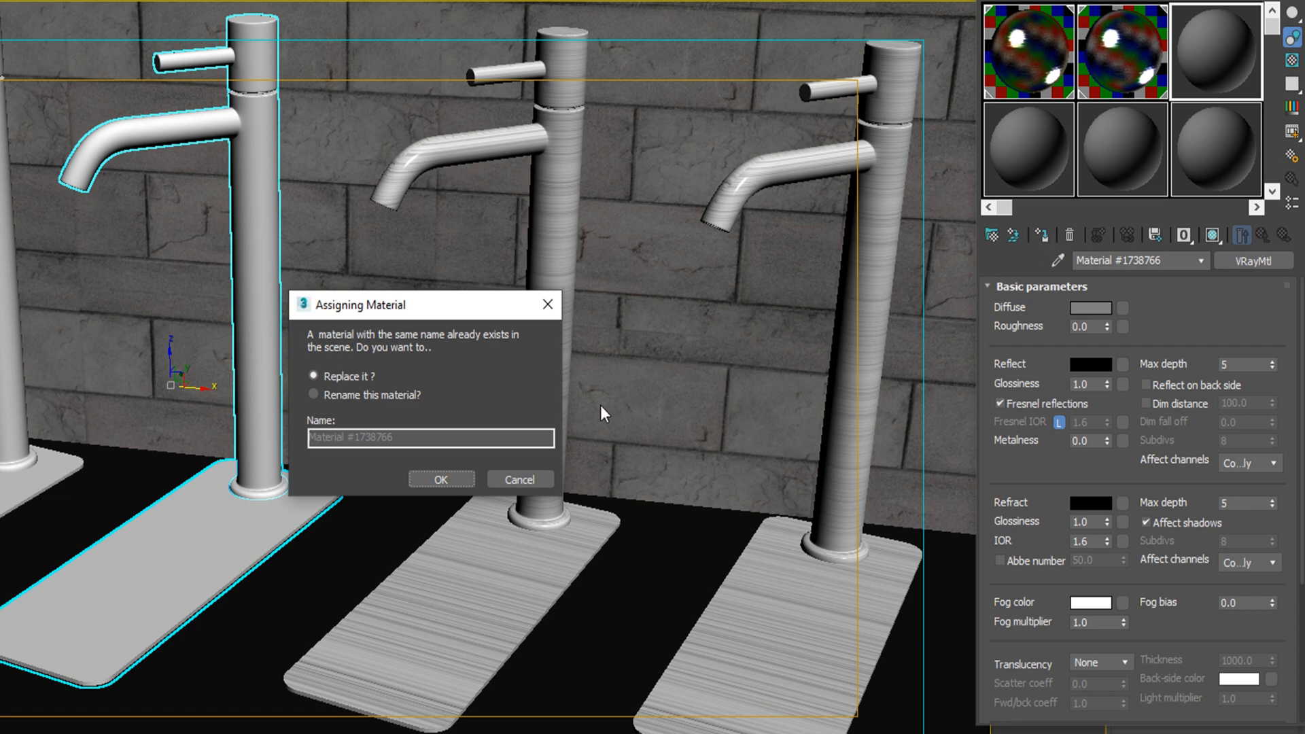
click(514, 481)
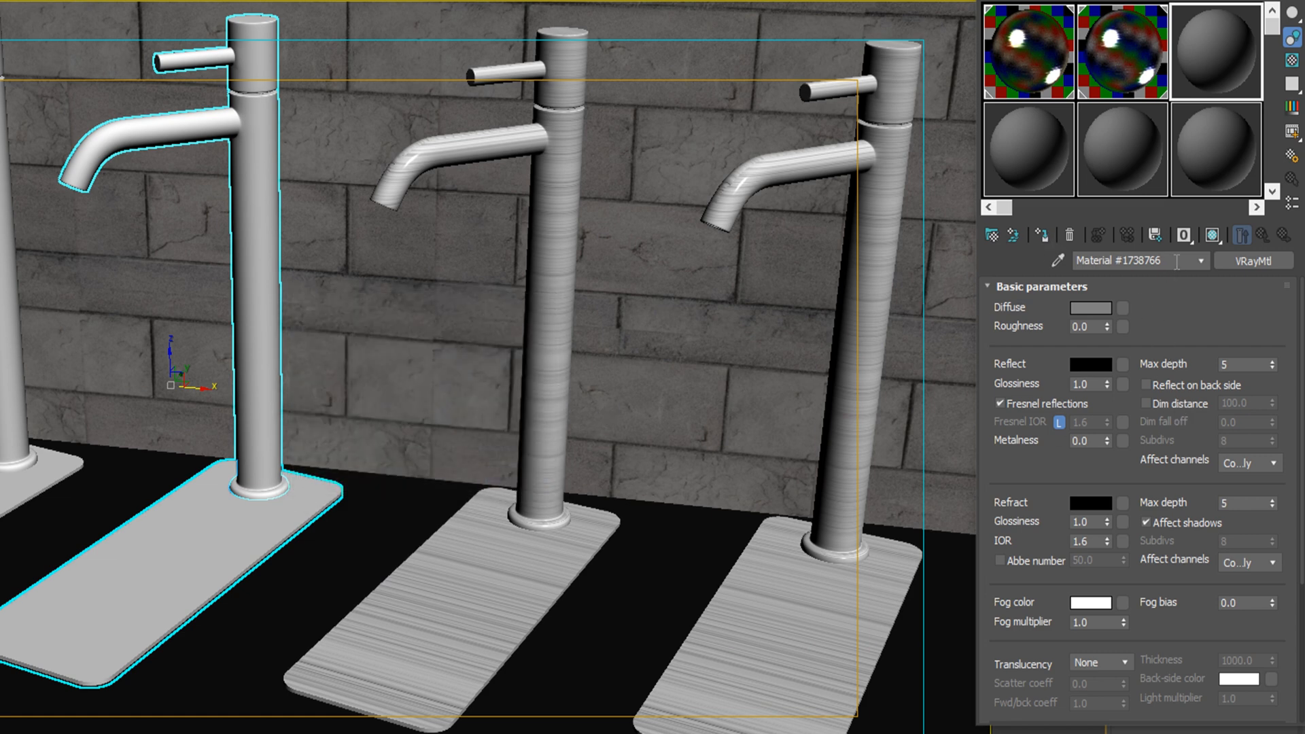
- Rename the third material Brushed Metal - SHD and turn on the checkered background for its preview
text(Brus)
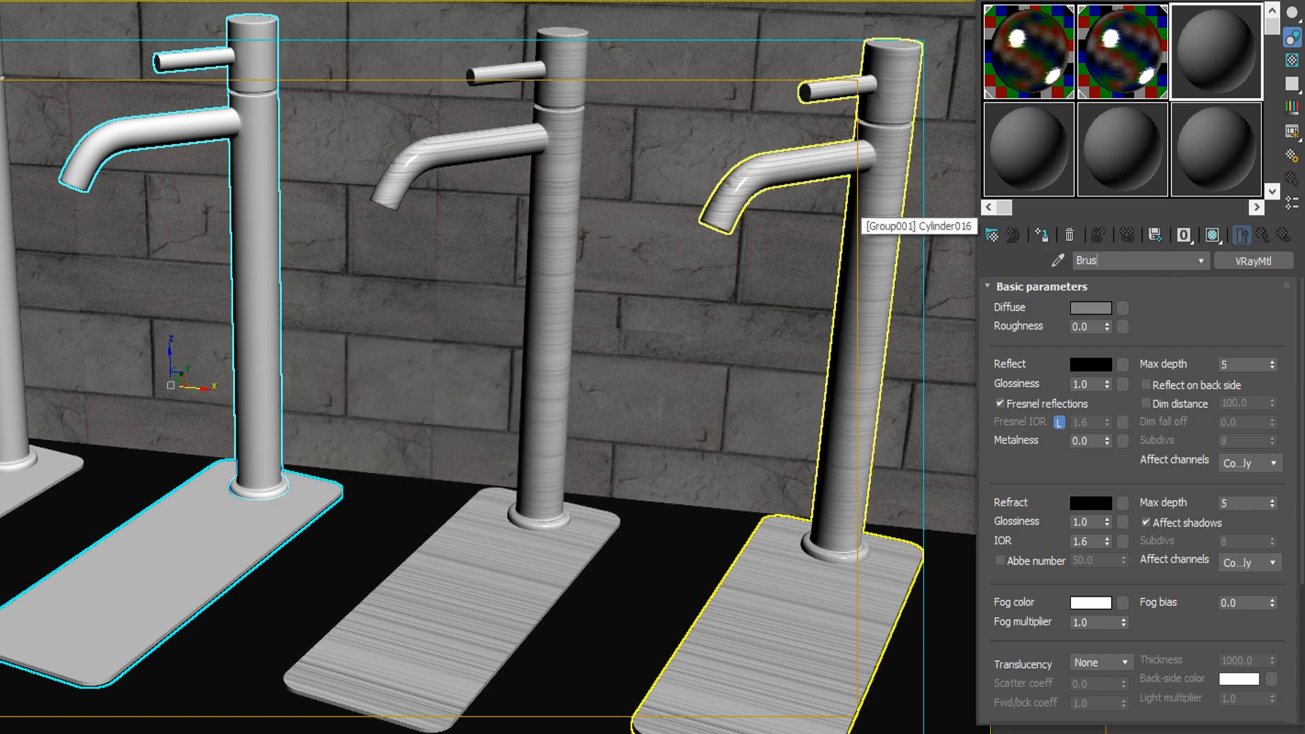
text(hed Metal - SHD)
click(1293, 62)
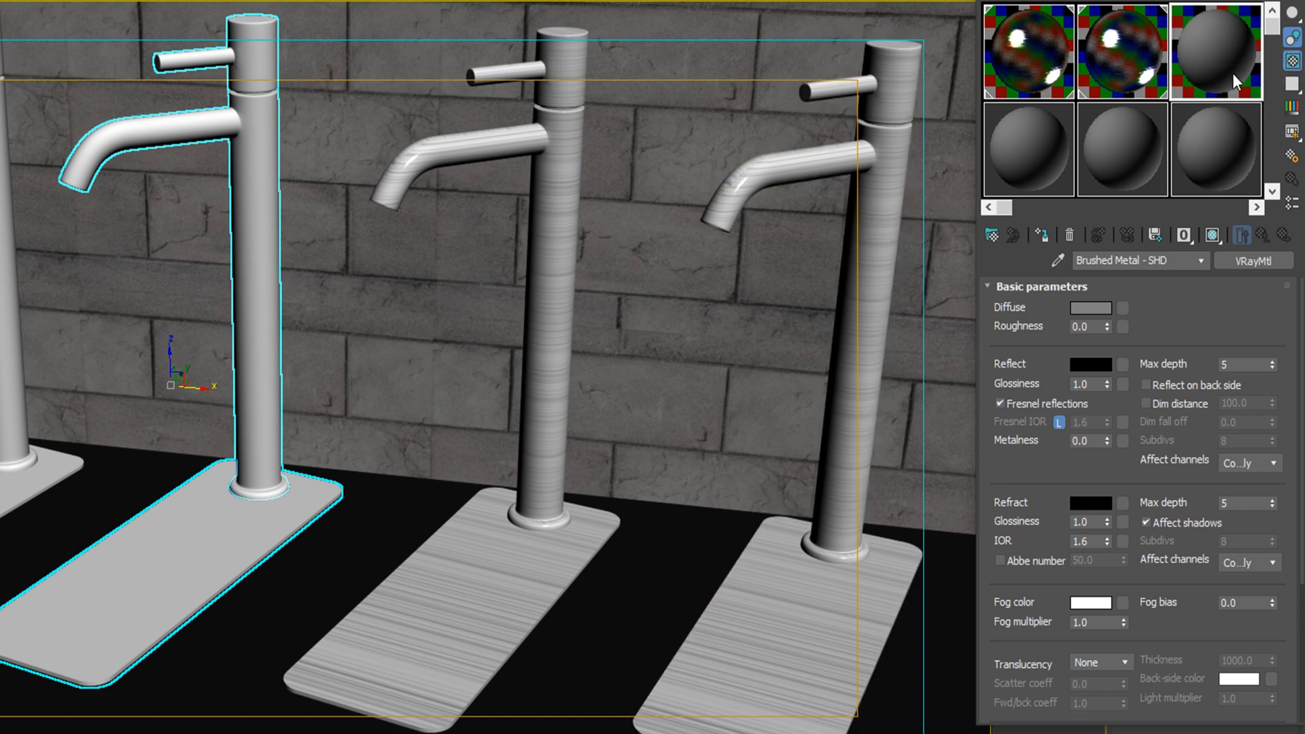
- Show the enlarged preview of Brushed Metal - SHD and assign the material to the selected plain faucet
double_click(1236, 82)
click(1041, 235)
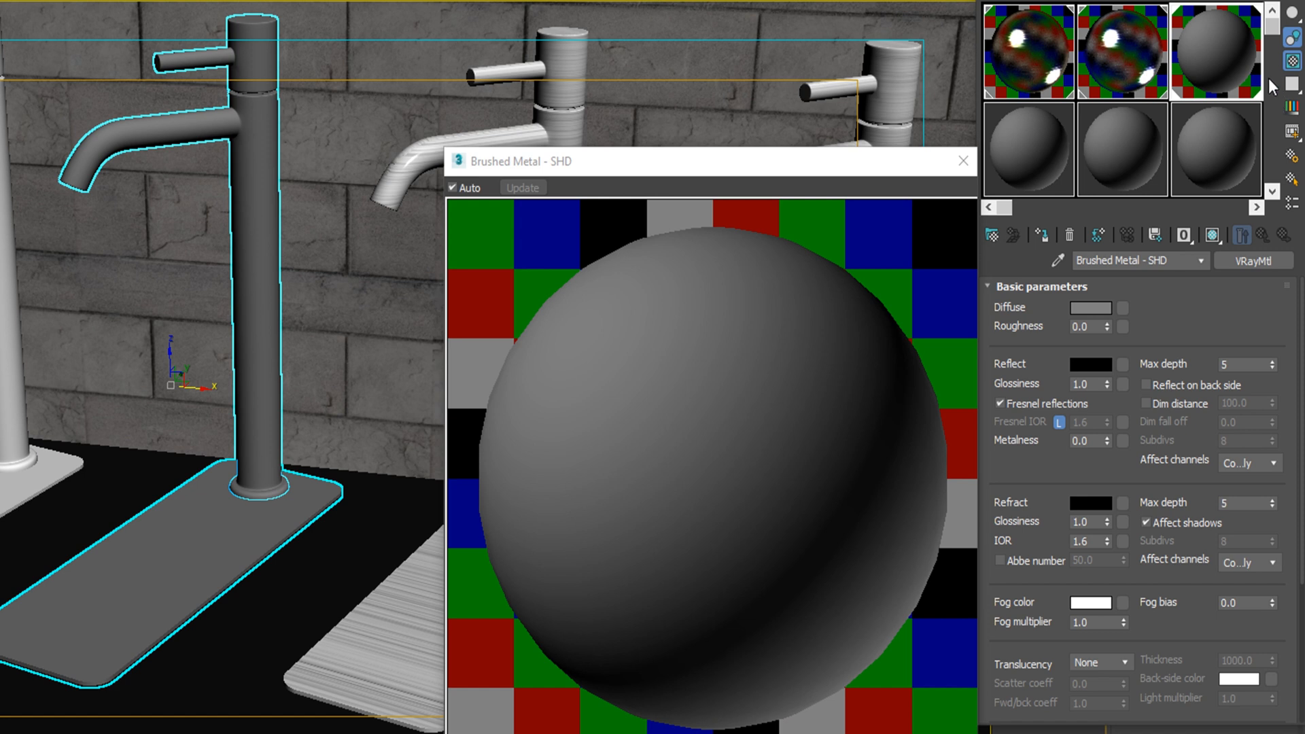
- Set the diffuse color of Brushed Metal - SHD to RGB 53, 55, 60
click(1088, 310)
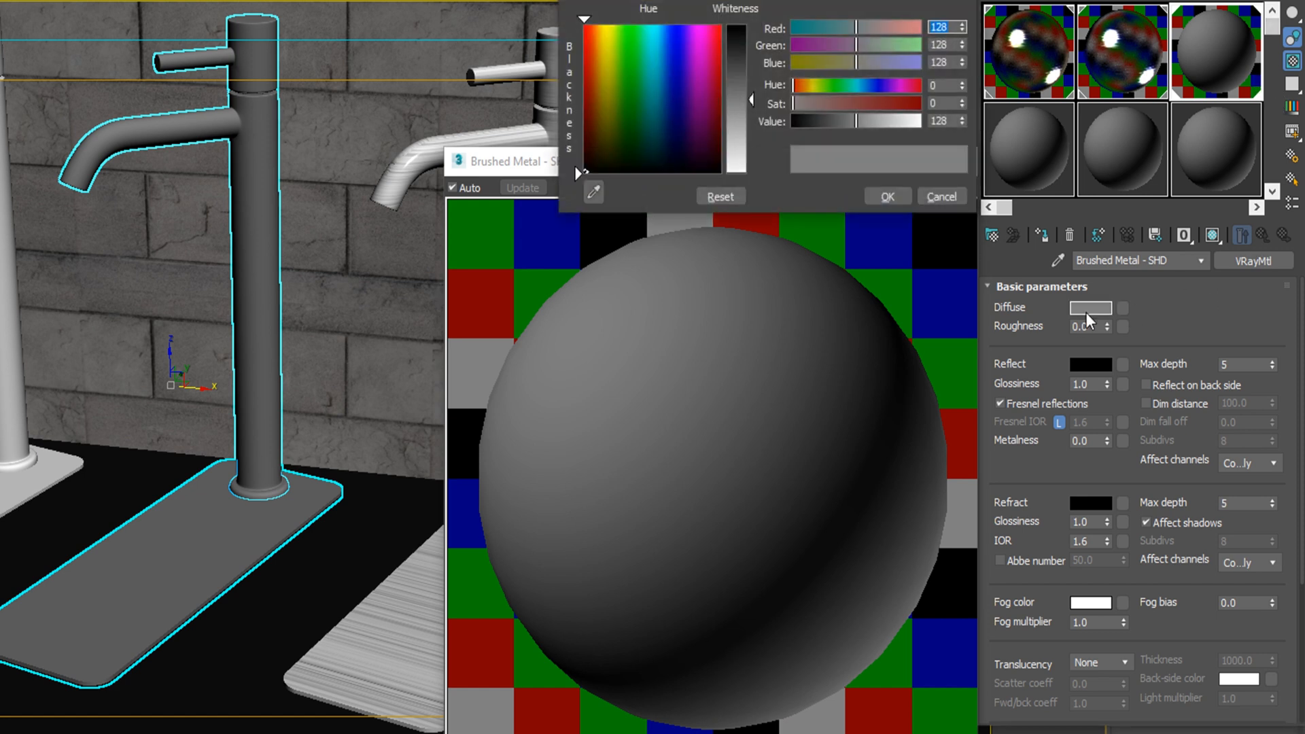
text(53)
key(Tab)
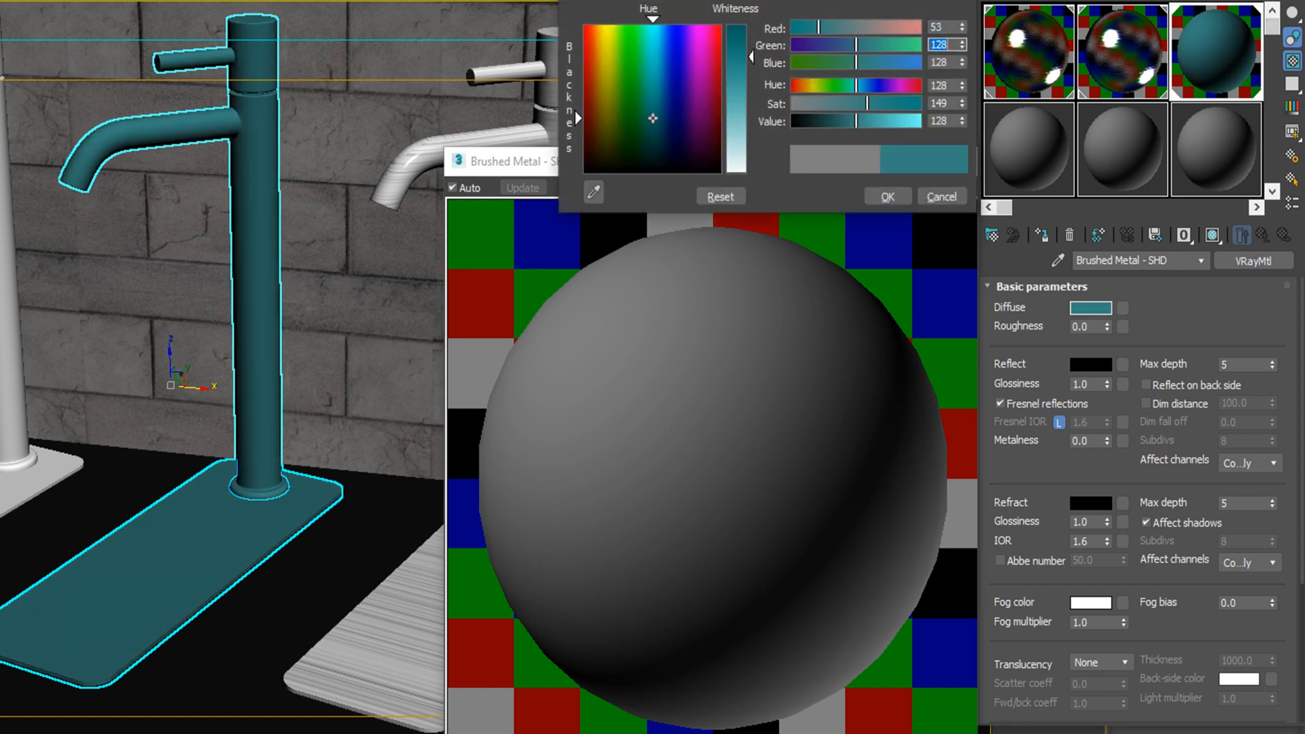
text(55)
key(Tab)
text(60)
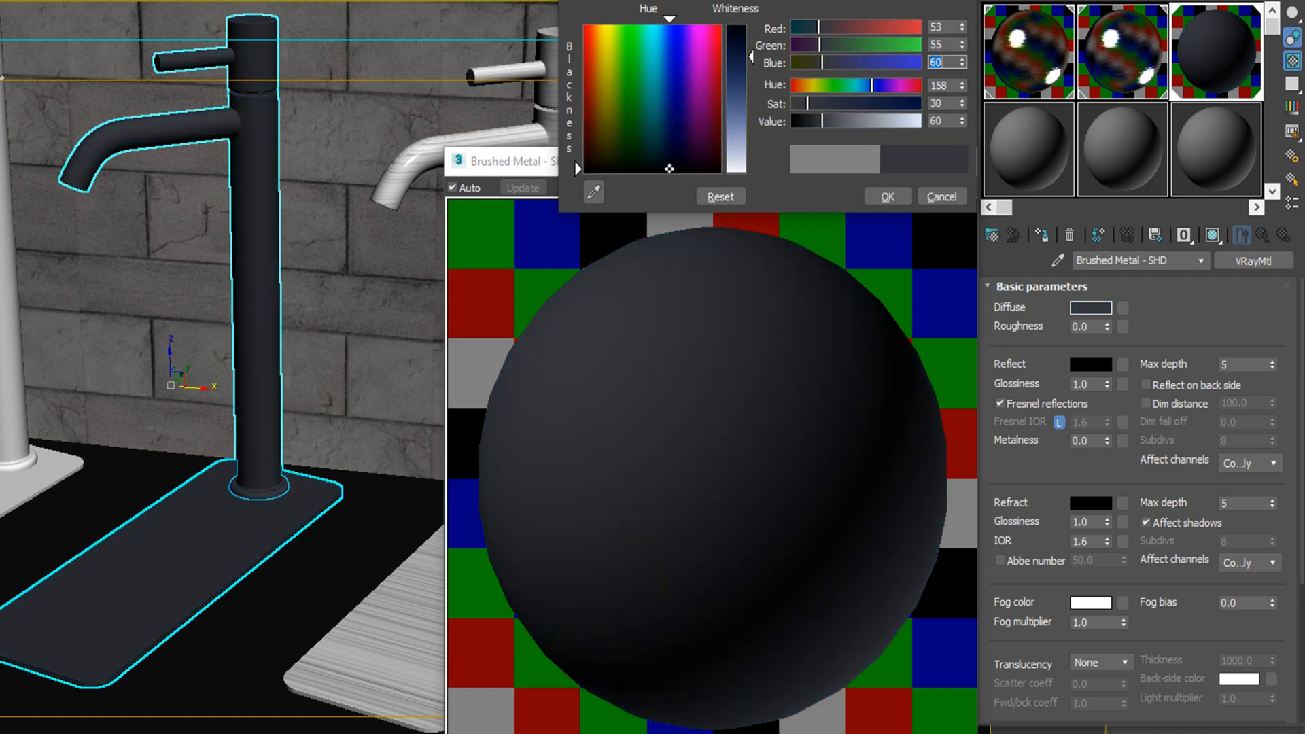
click(895, 200)
- Set the reflection color of Brushed Metal - SHD to RGB 190, 190, 190
click(1081, 367)
text(190)
key(Tab)
text(190)
key(Tab)
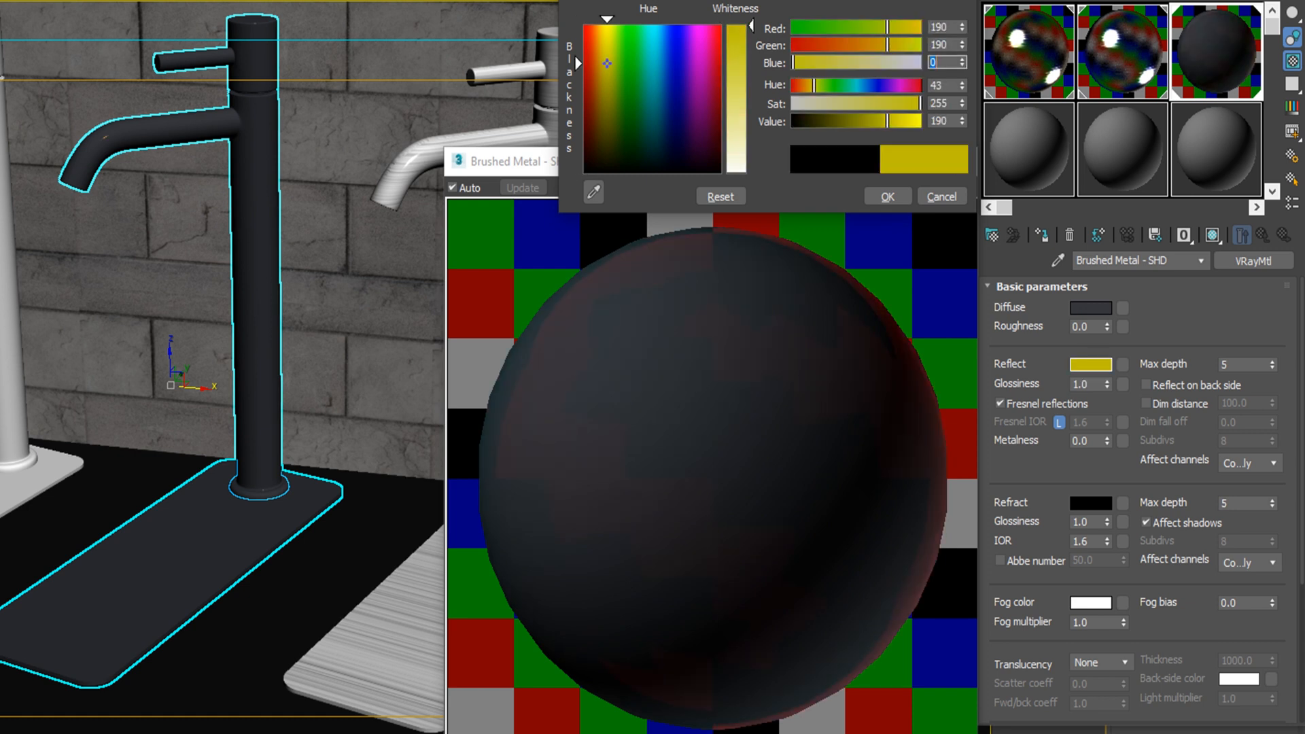
text(190)
key(Return)
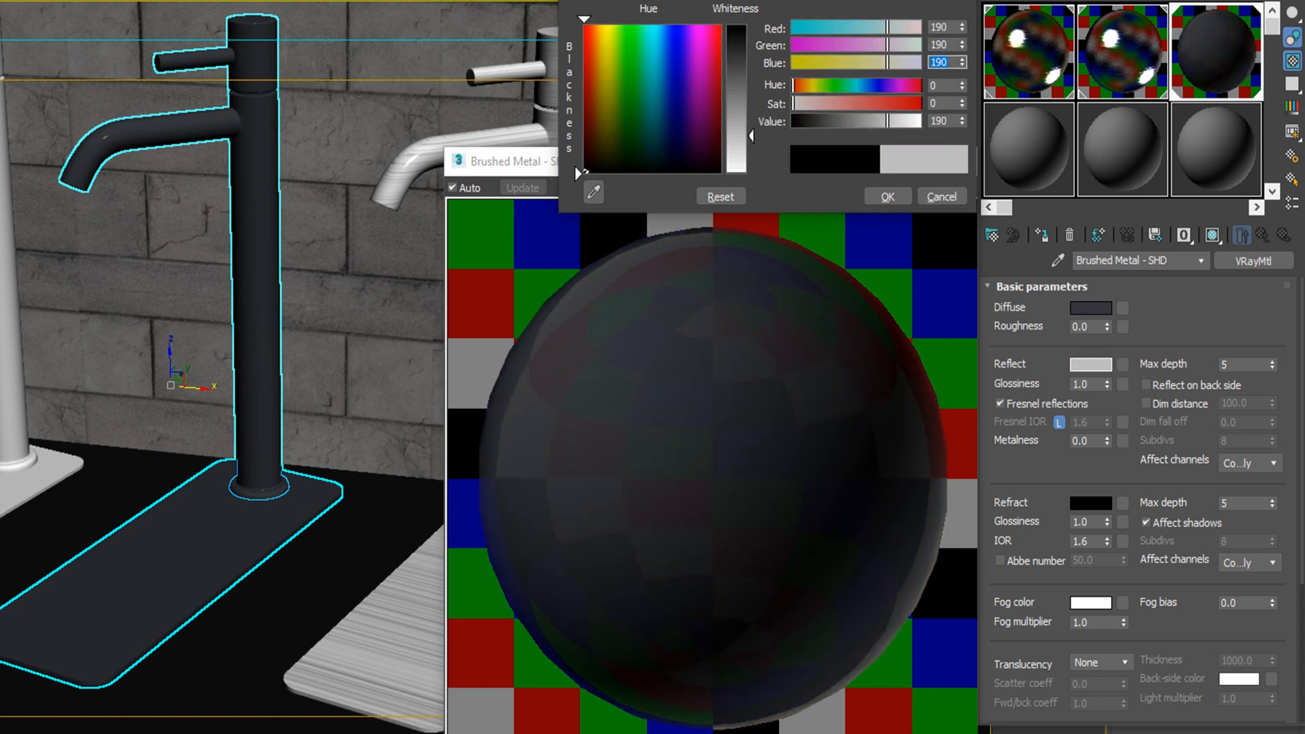
click(889, 195)
- Set the material's reflection glossiness to 0.96 and its reflection max depth to 2
double_click(1081, 384)
text(.9)
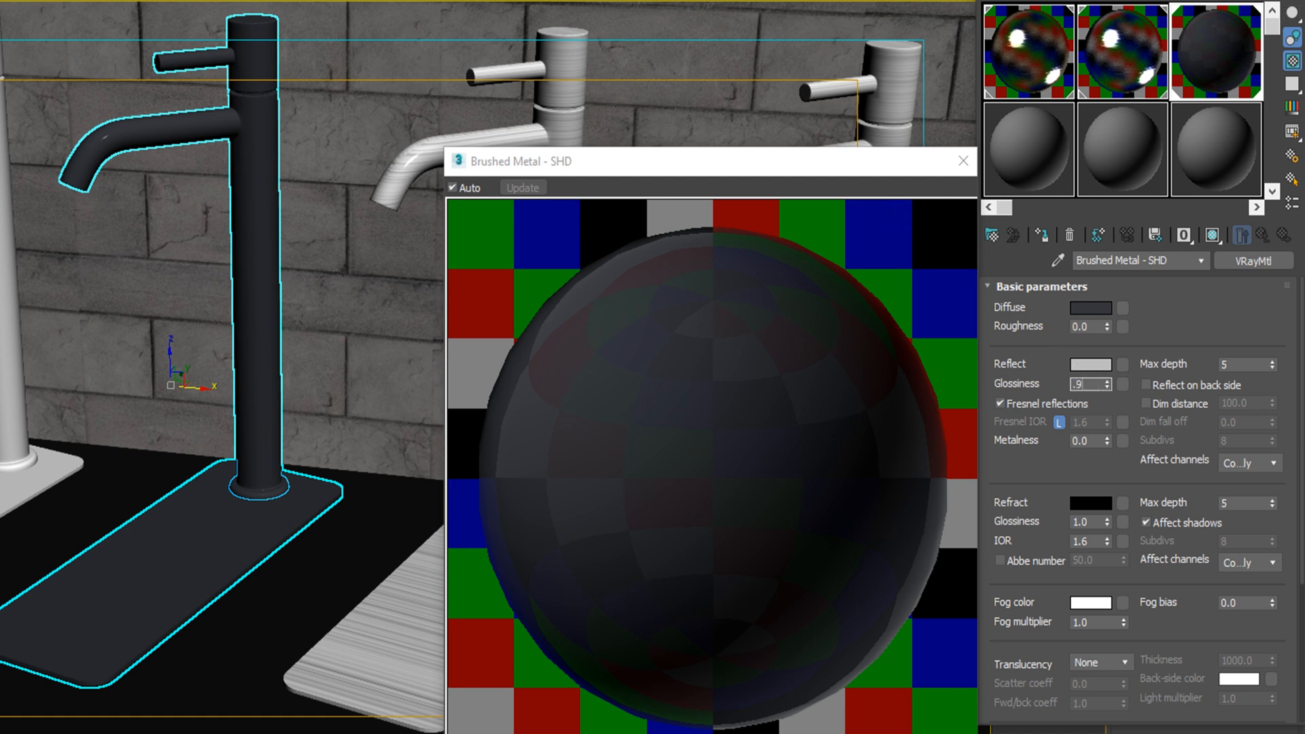
text(6)
key(Return)
click(1274, 367)
- Unlock the Fresnel IOR and set it to 12, and turn off Affect shadows for refraction
click(1059, 422)
double_click(1080, 422)
text(12)
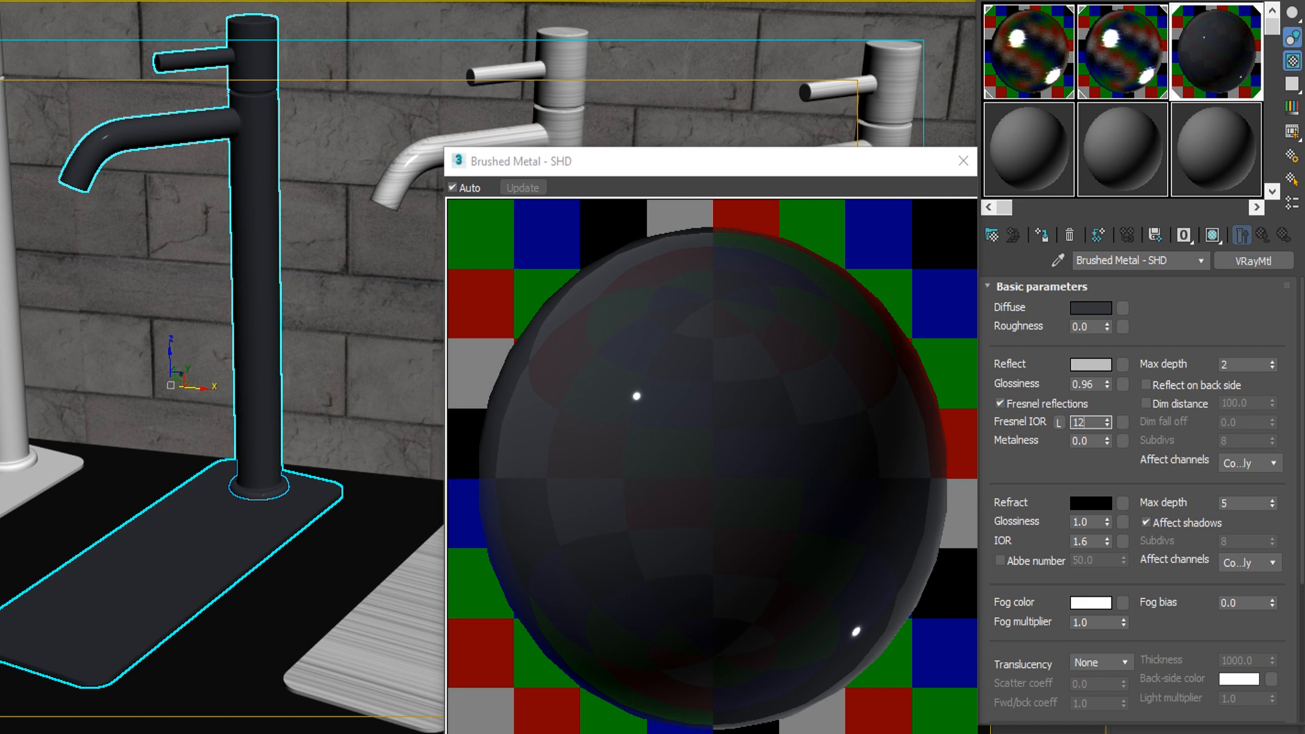
key(Return)
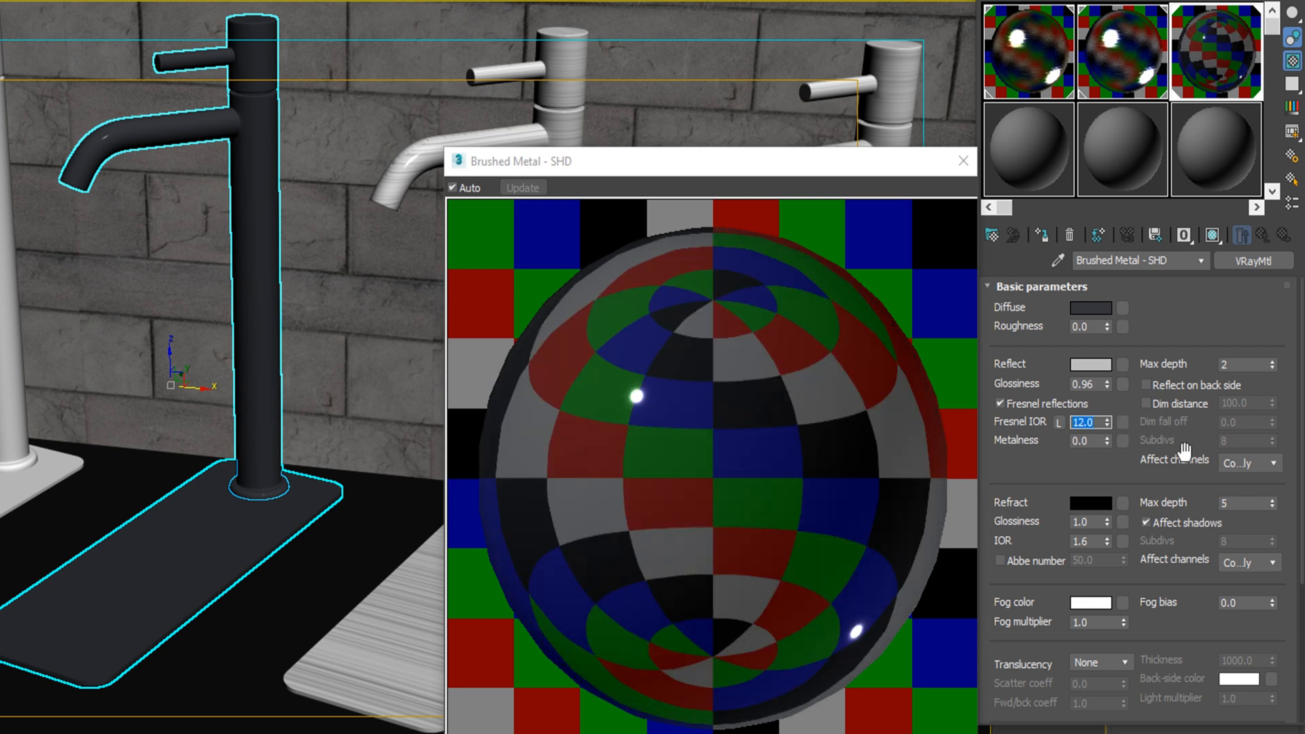
click(1170, 522)
- Change the material's BRDF type to Blinn and set the anisotropy to 0.95
scroll(1166, 614, down, 1)
drag(1166, 614, 1157, 379)
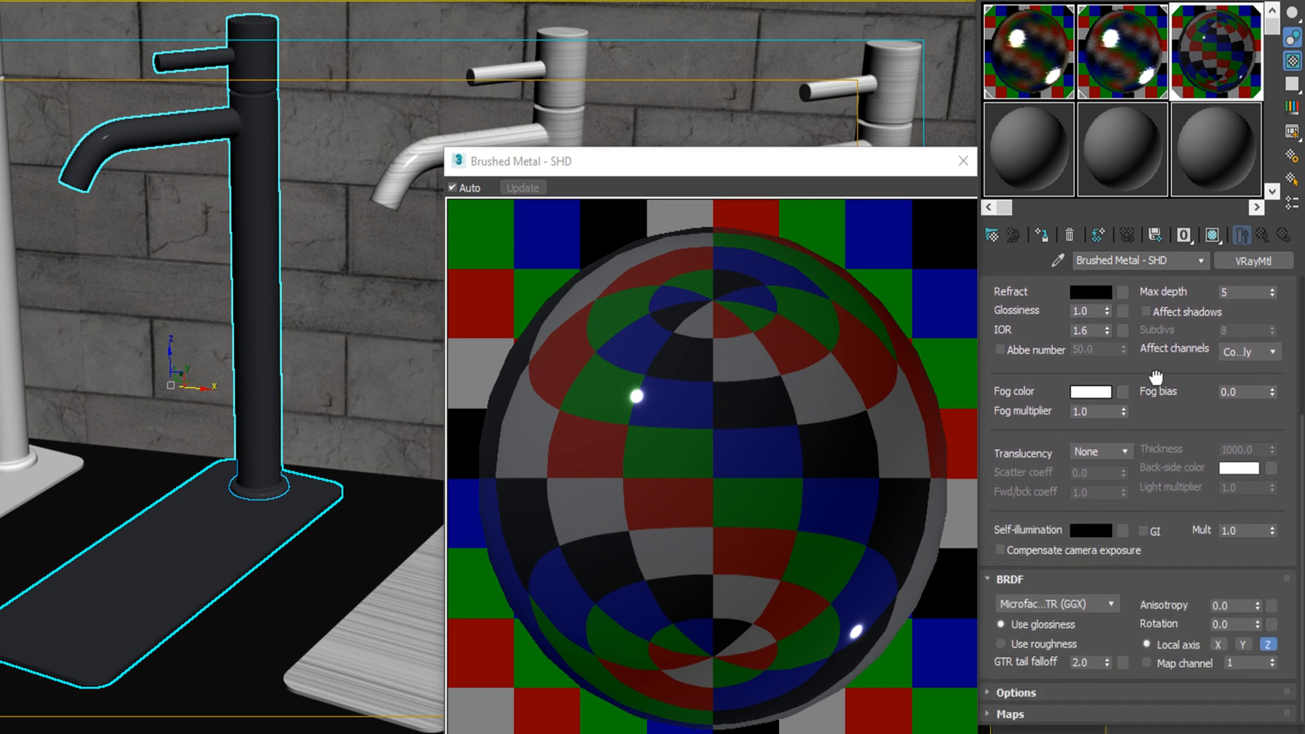
click(1081, 603)
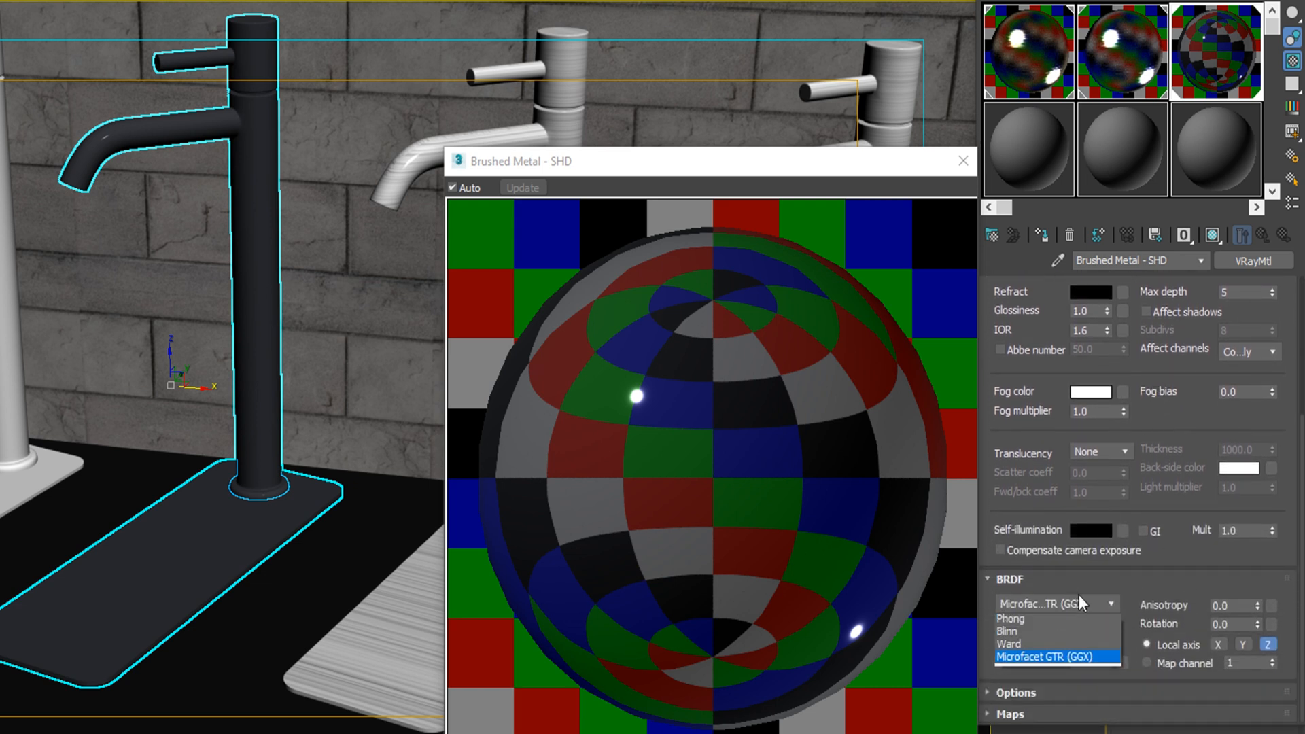
click(1012, 630)
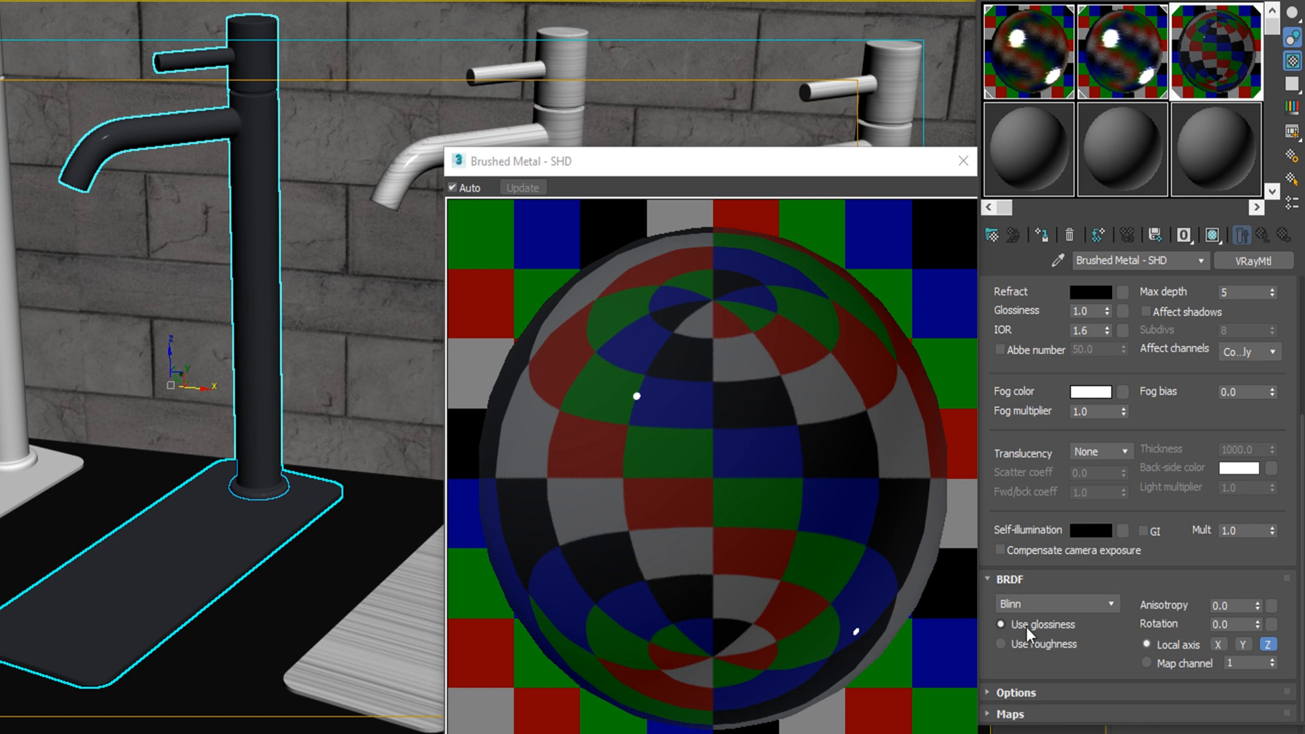
click(1245, 605)
text(.95)
key(Return)
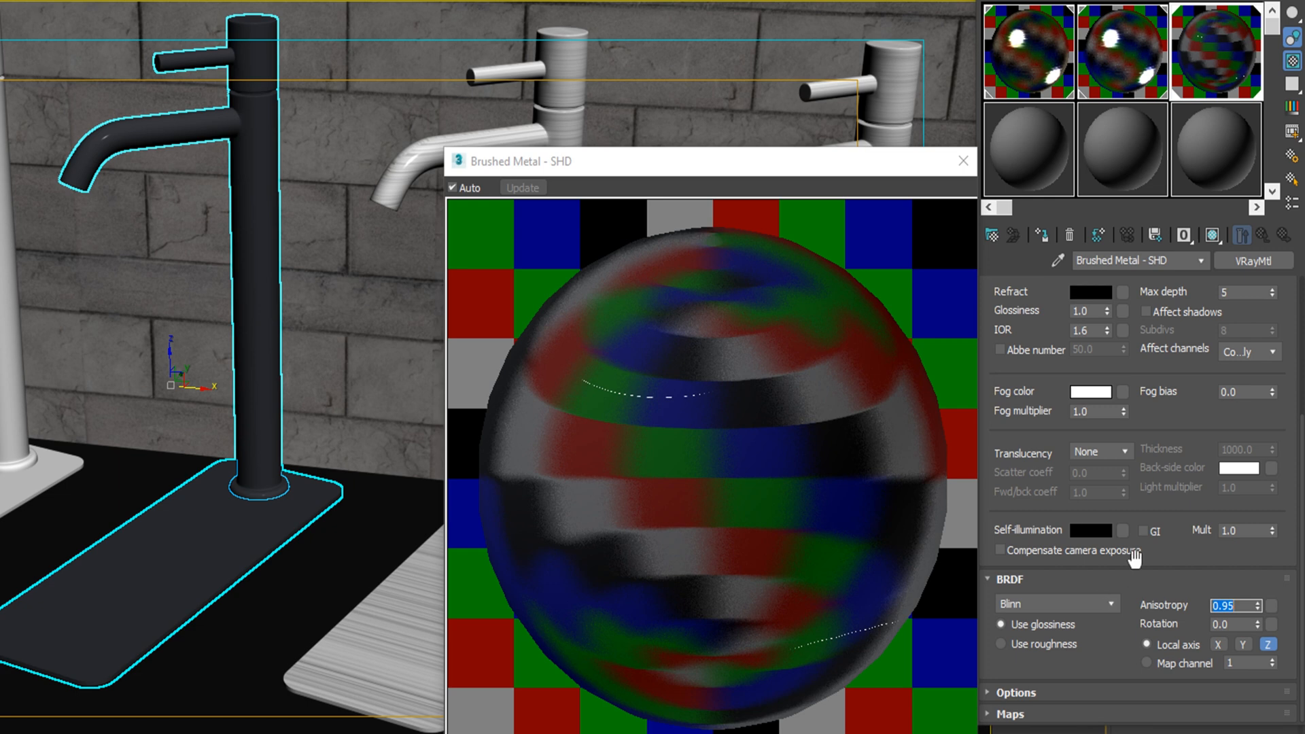
- Add a Noise map as the material's bump map and set its coordinate source to Explicit Map Channel
click(1062, 713)
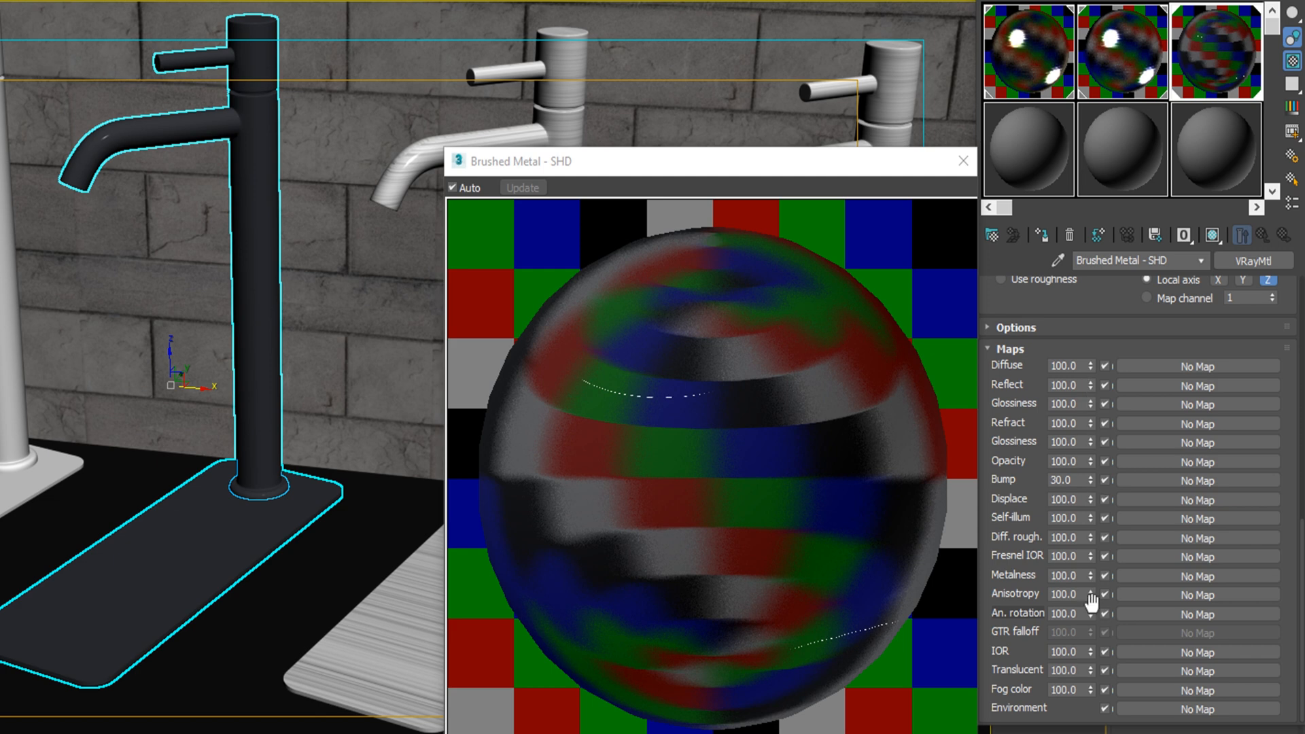
click(1147, 479)
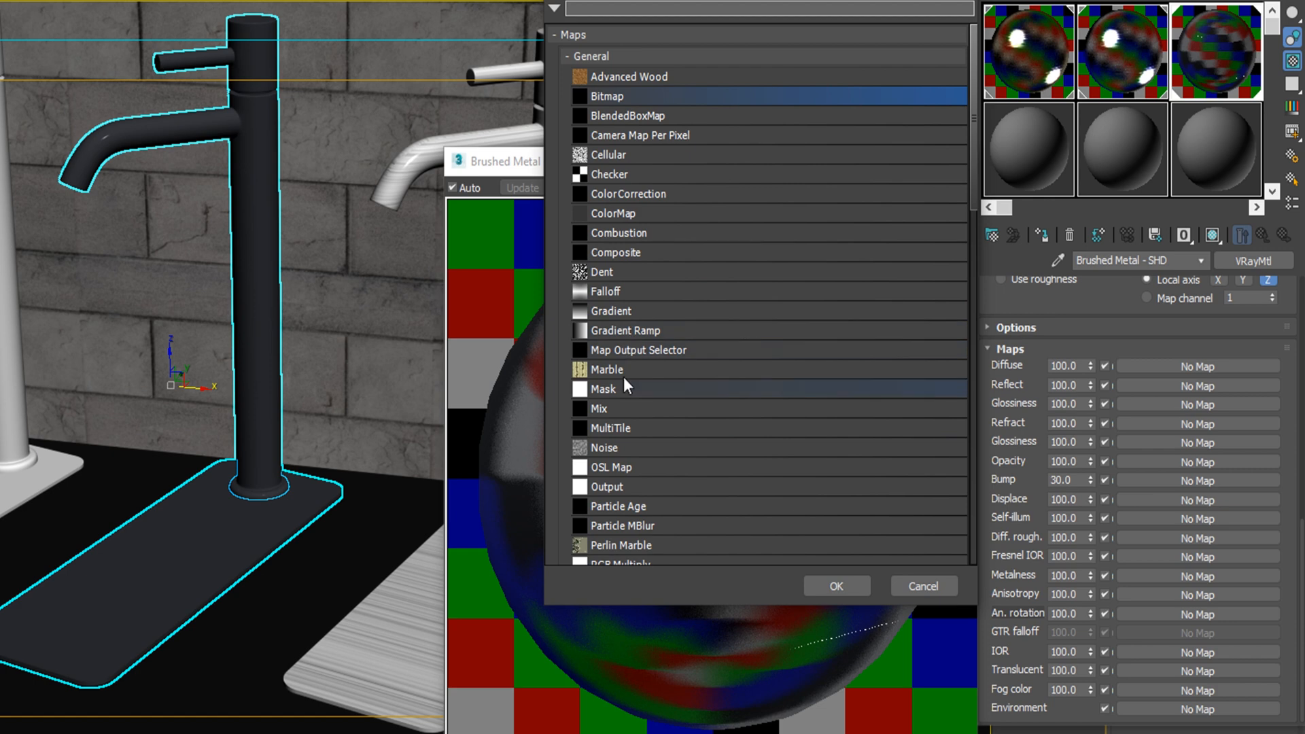
double_click(609, 447)
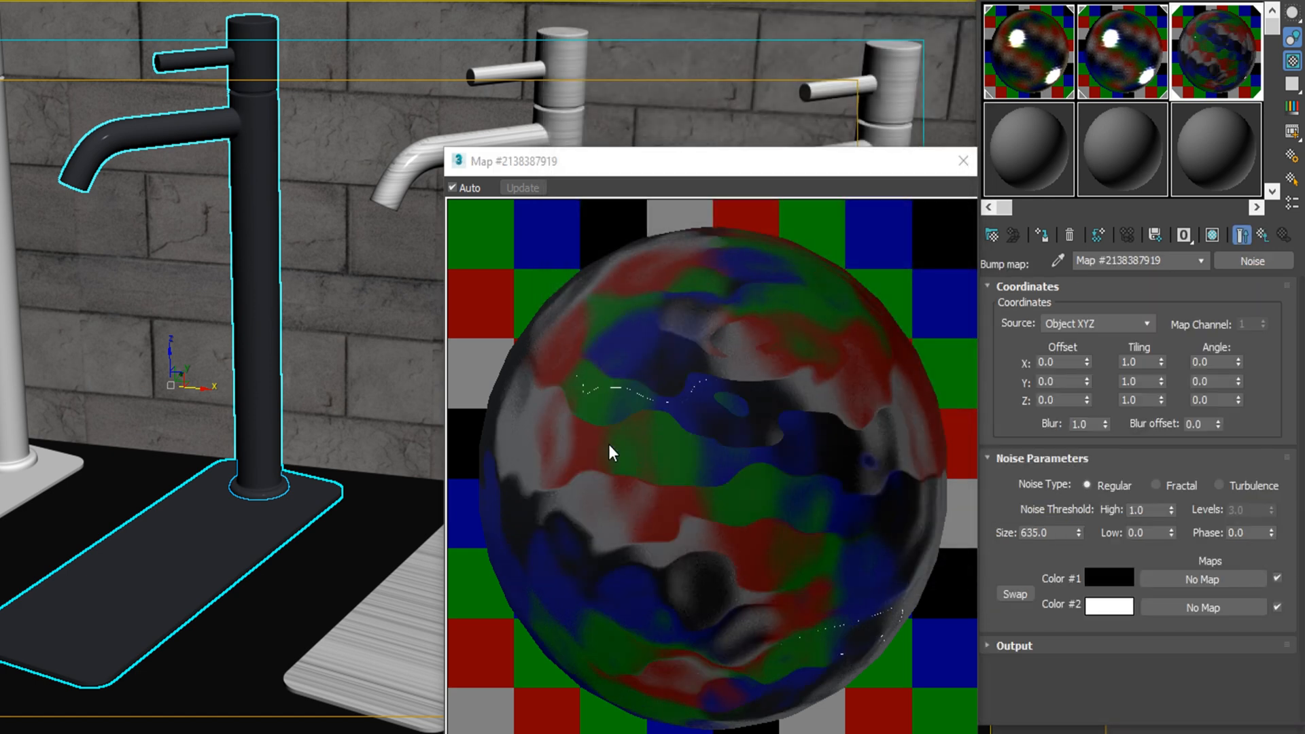
click(1085, 322)
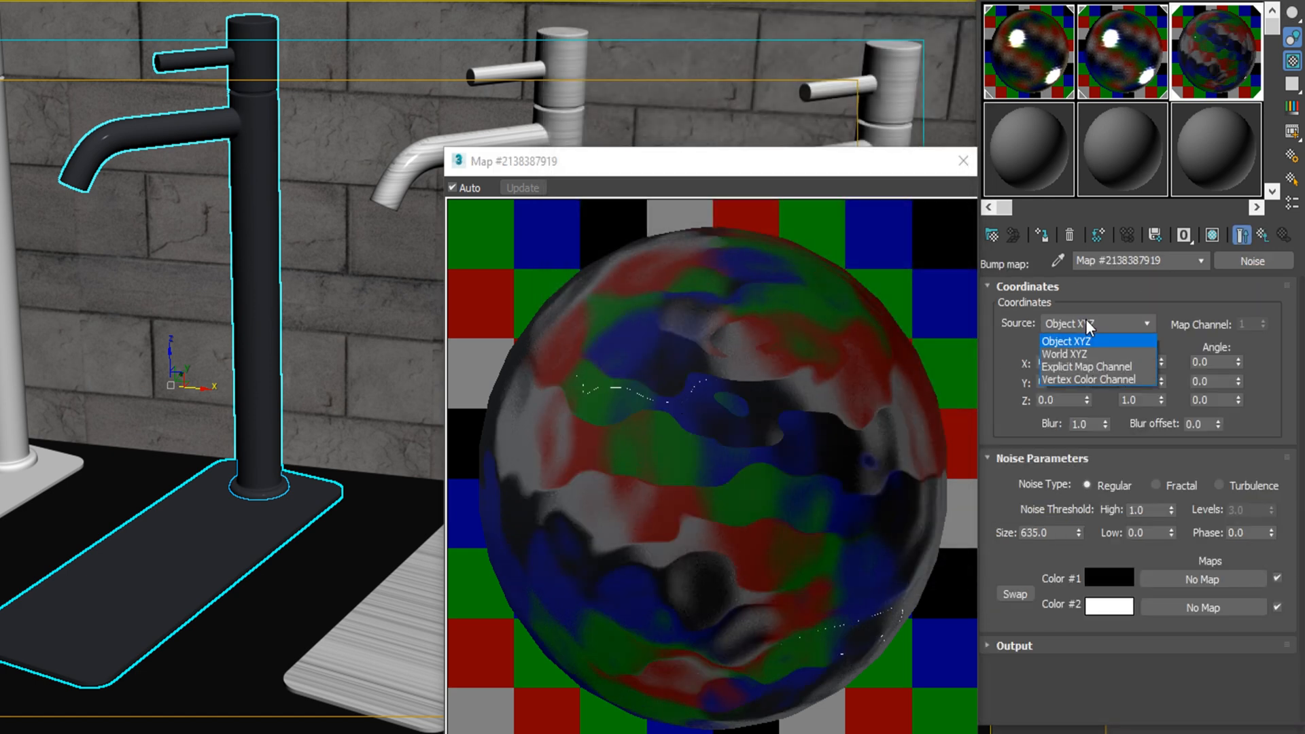
click(1069, 367)
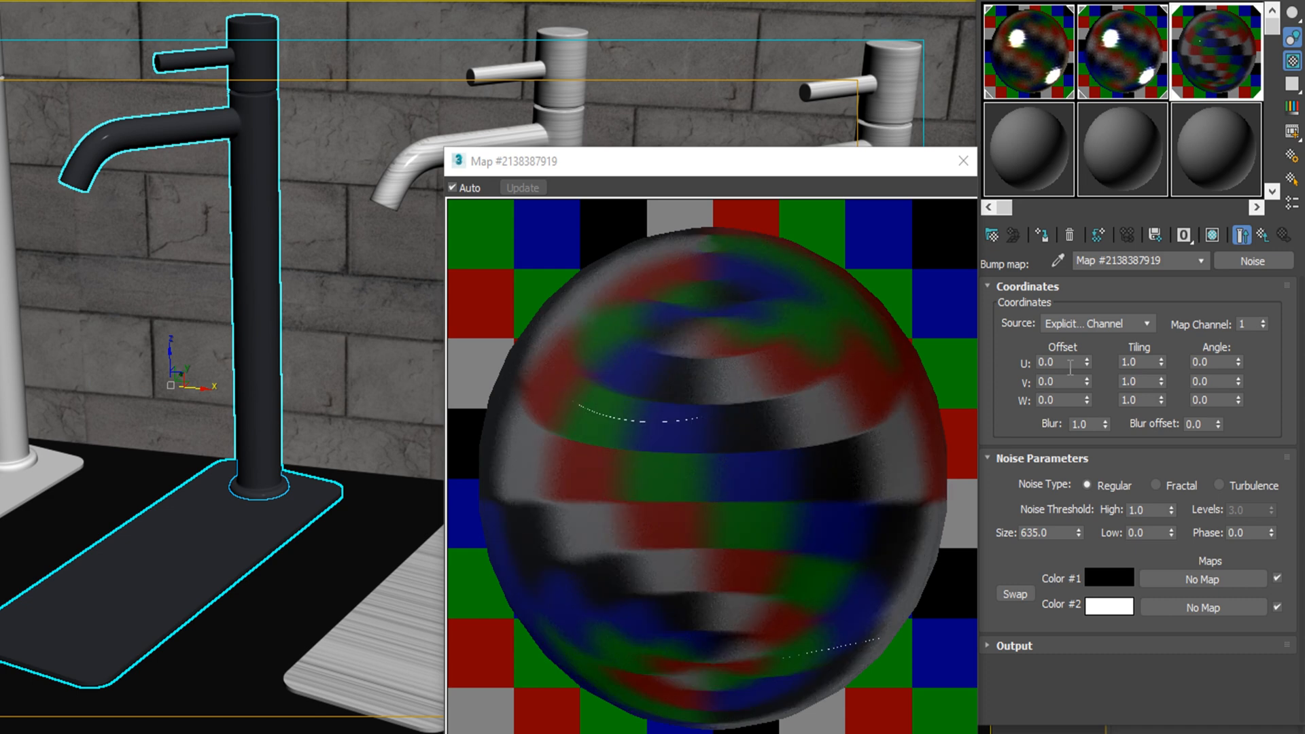
- Set the bump Noise map to the Fractal type with a size of 0.1
click(1157, 485)
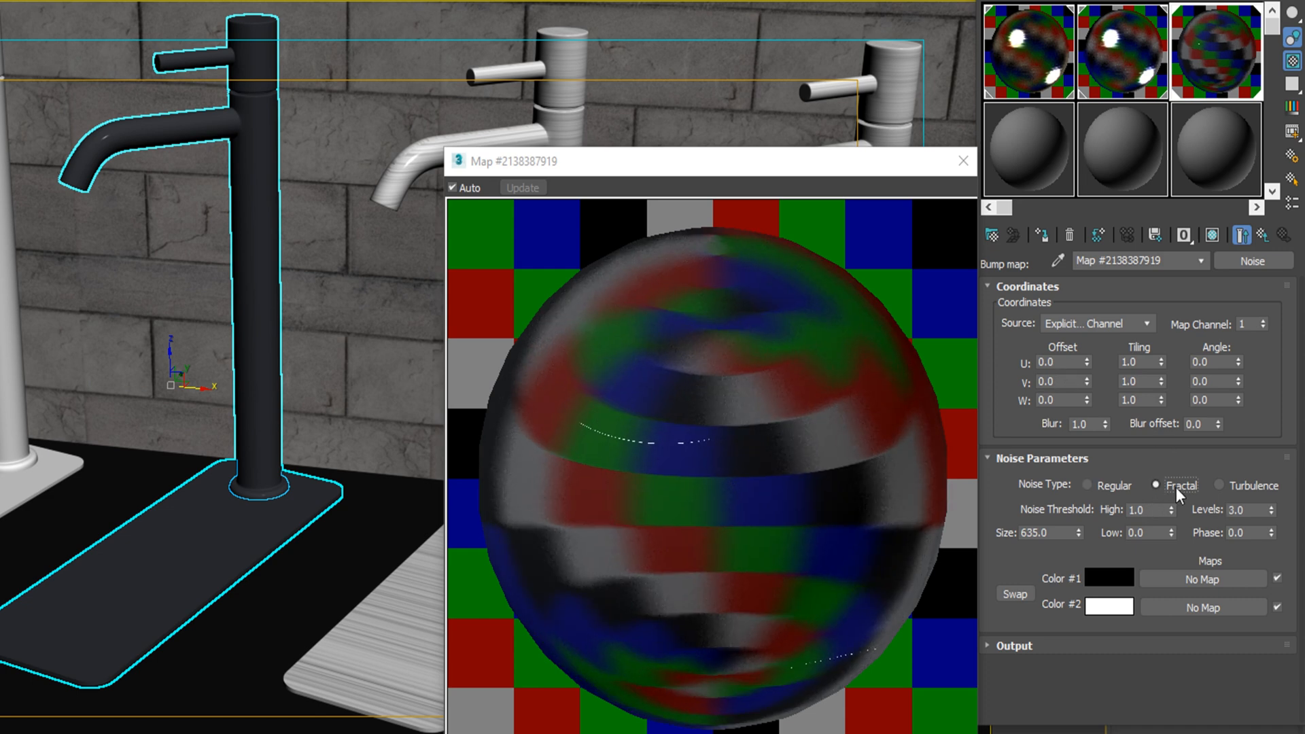
click(1056, 533)
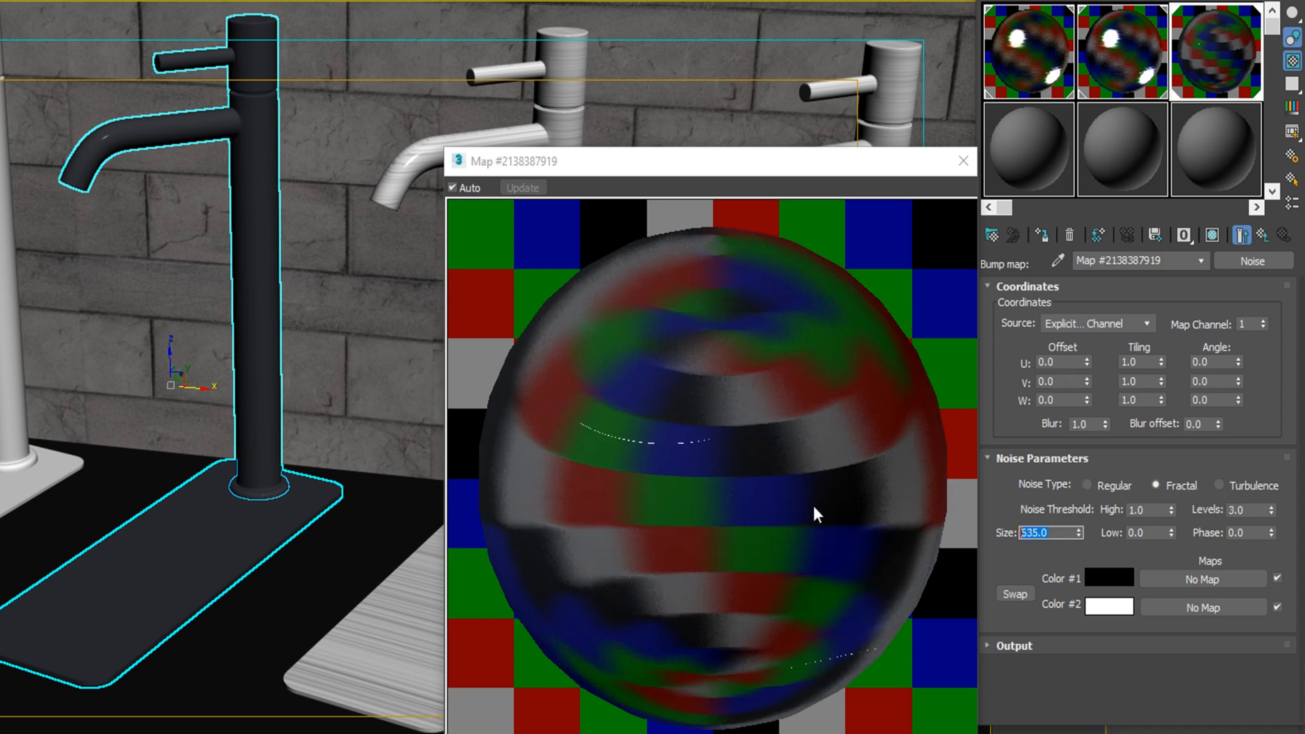
text(.1)
key(Return)
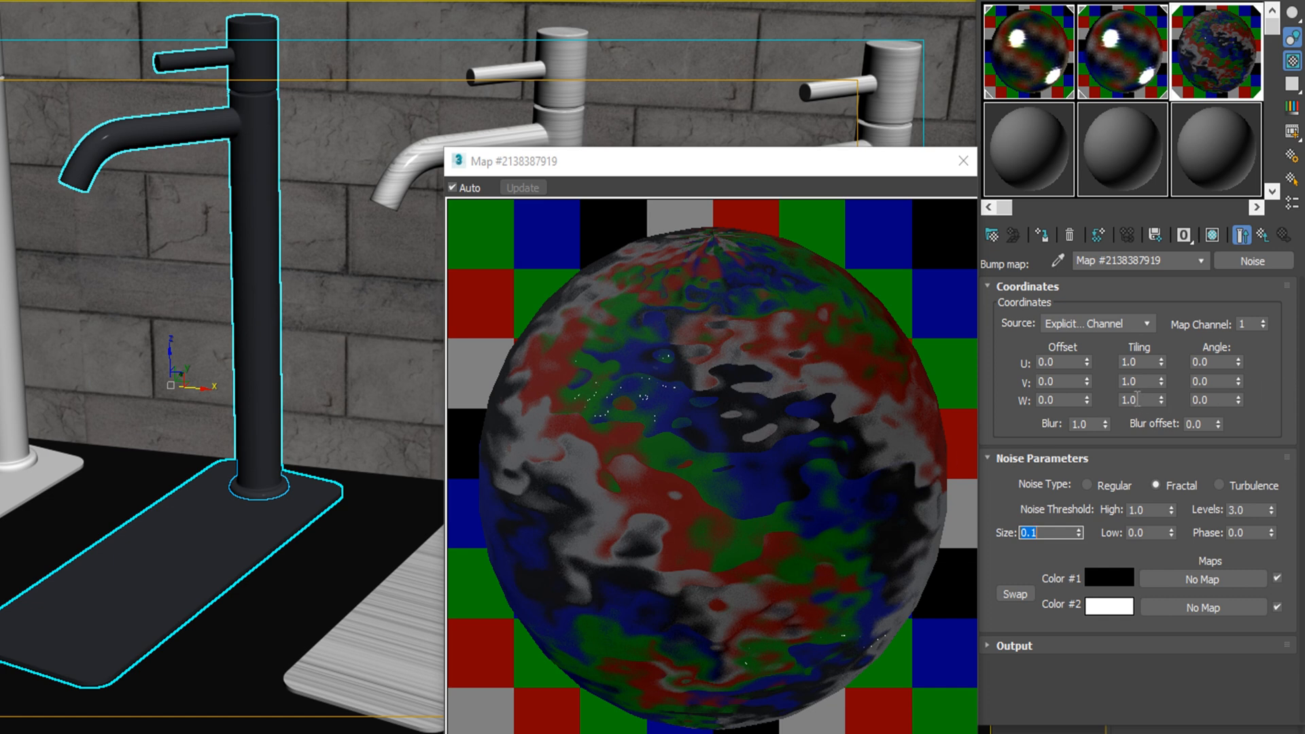
- Set the Noise map's tiling to 125 in U, 0.15 in V and 0.15 in W
double_click(1151, 362)
text(125)
key(Return)
key(Tab)
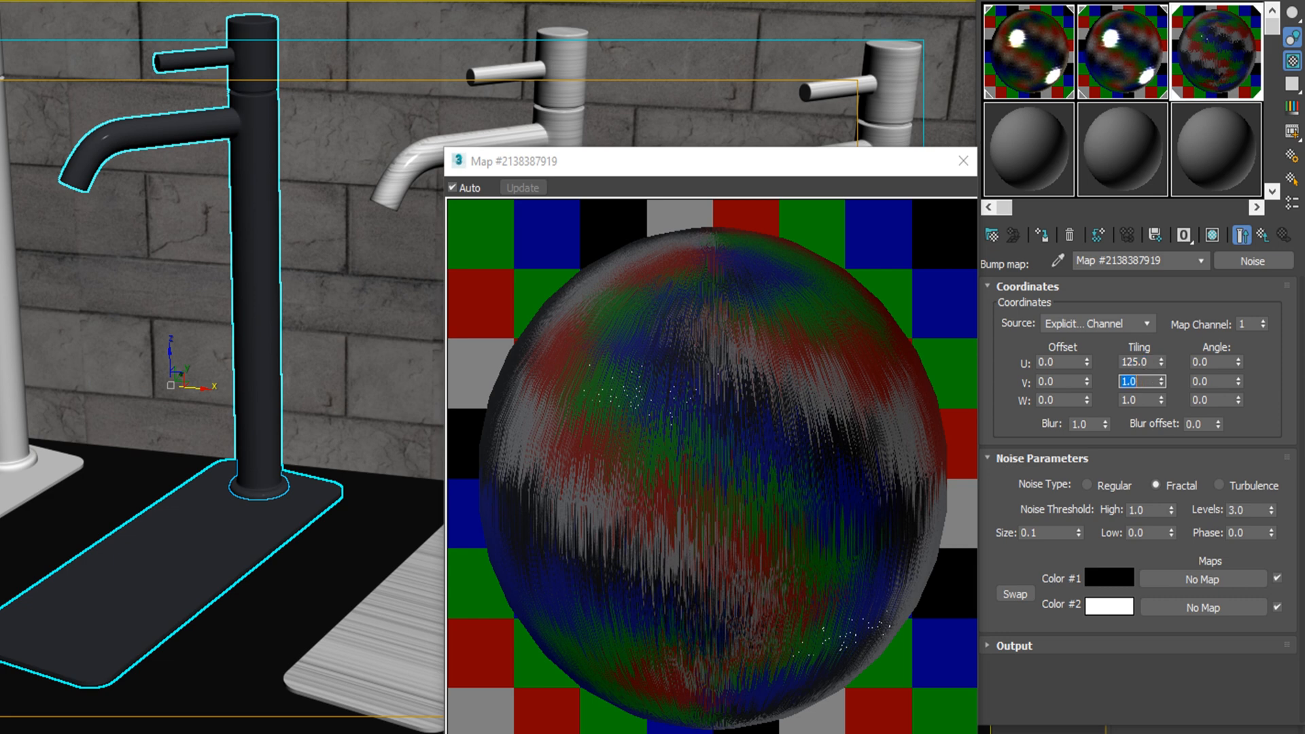
text(0.15)
key(Tab)
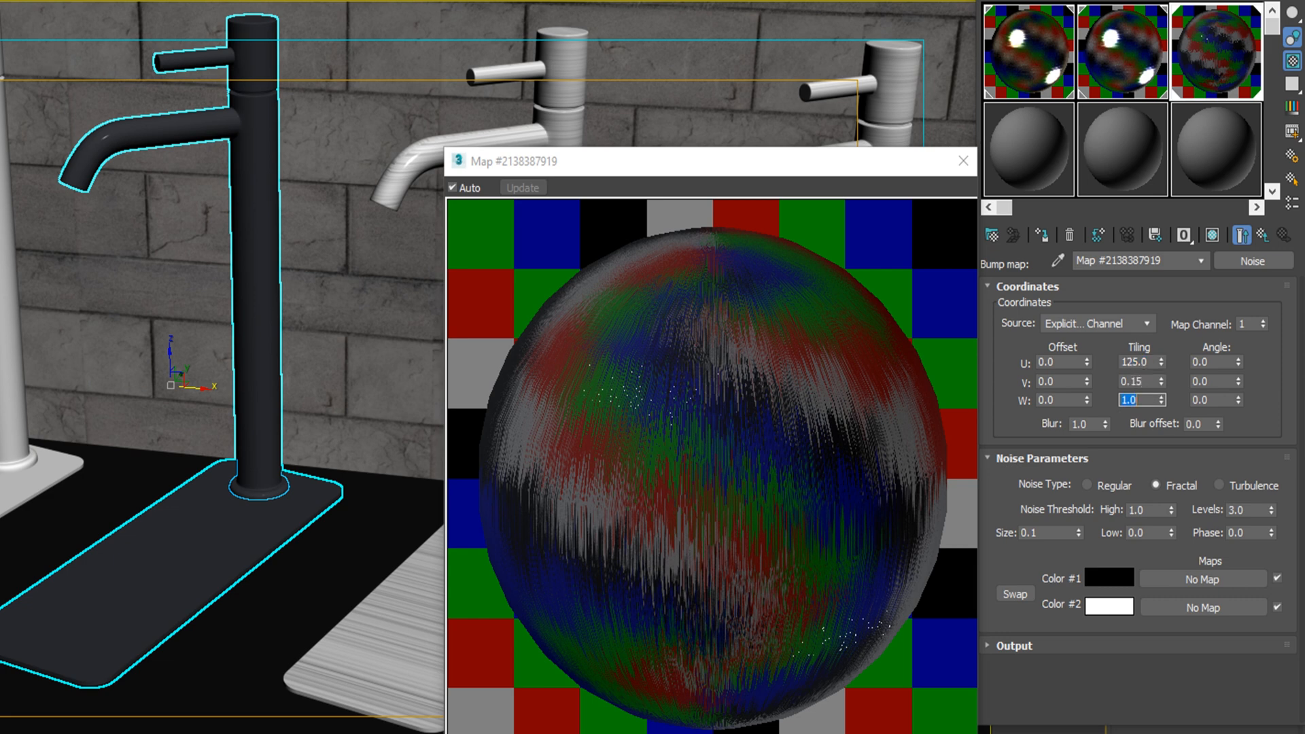
text(0.15)
key(Return)
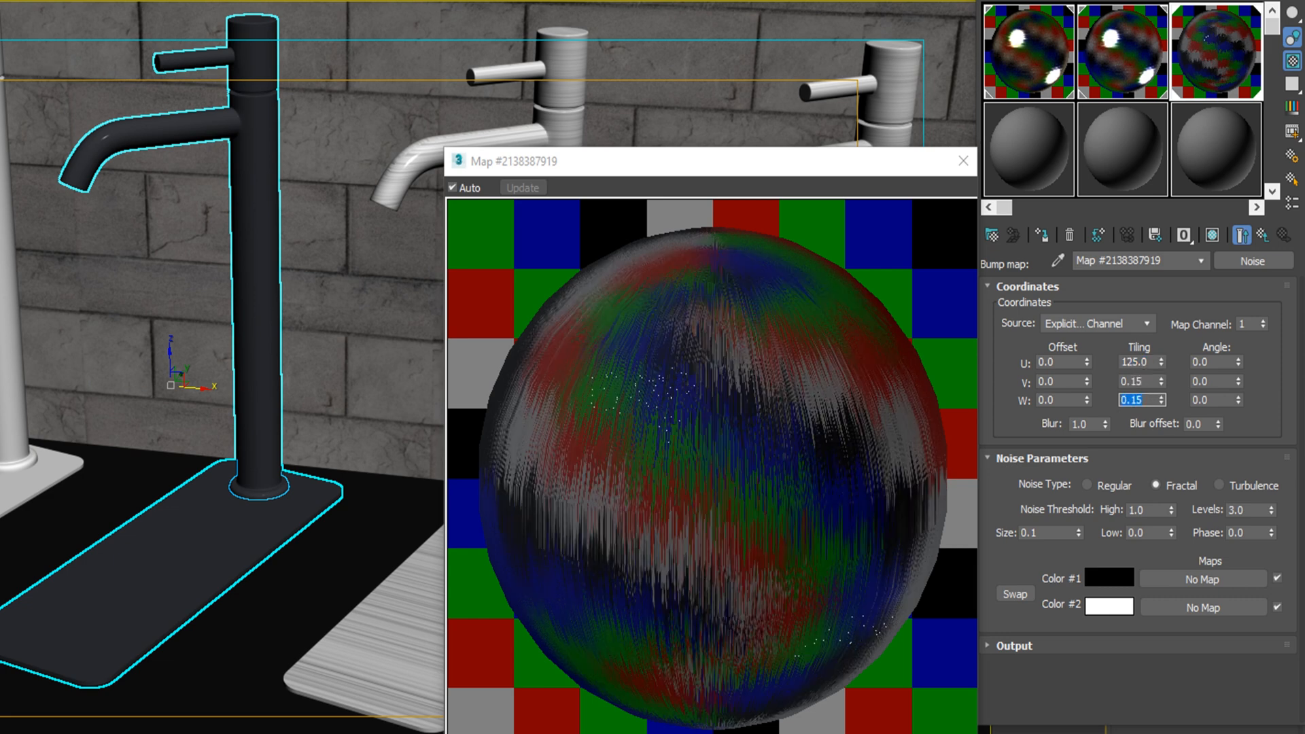
- Set the Noise map's W angle to 90
key(Tab)
text(90)
key(Return)
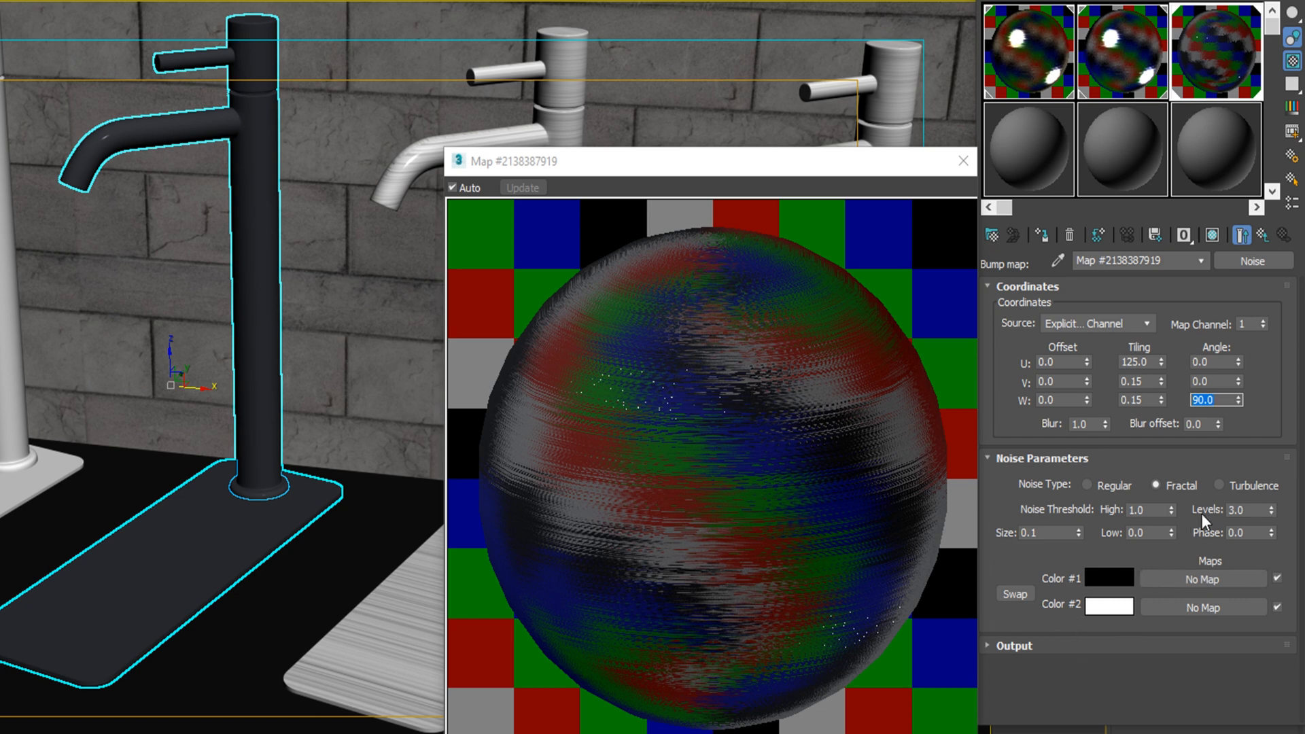
- Enable the color map in the Noise output and bend the curve's start point into a Bezier ease-in
click(1068, 646)
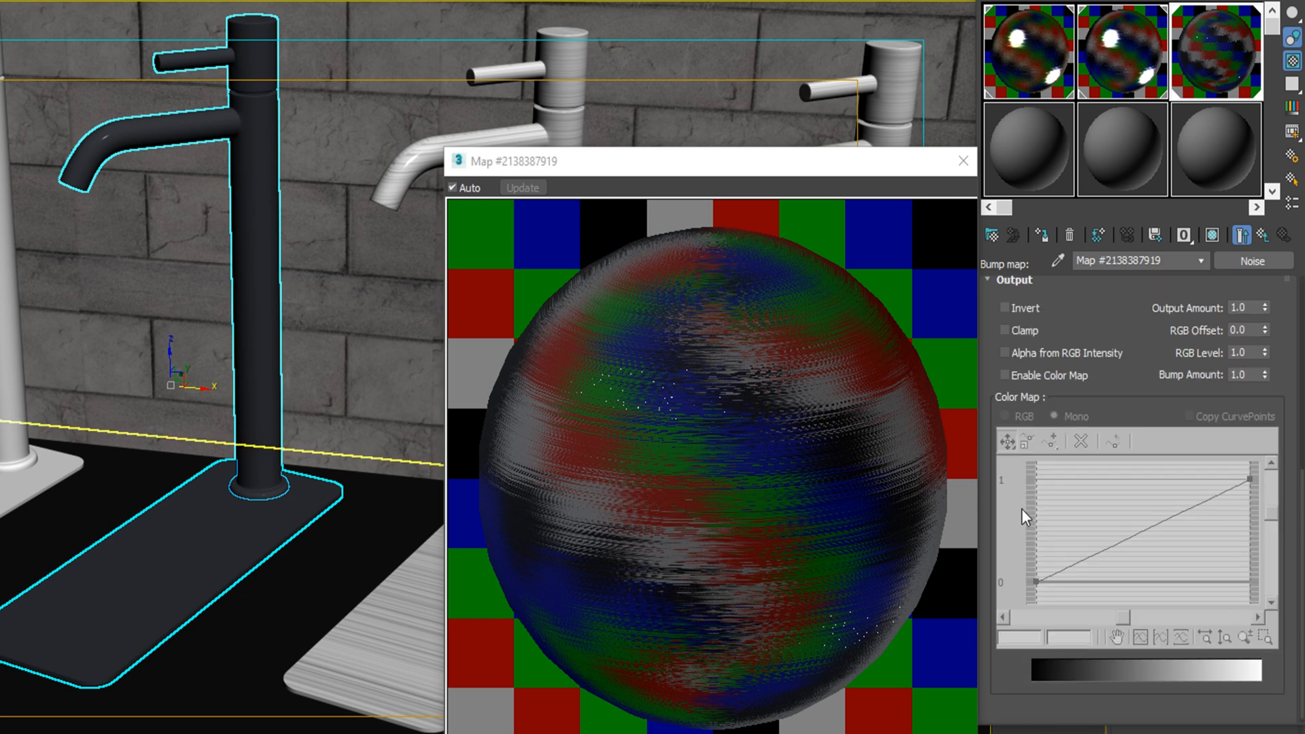
click(1019, 376)
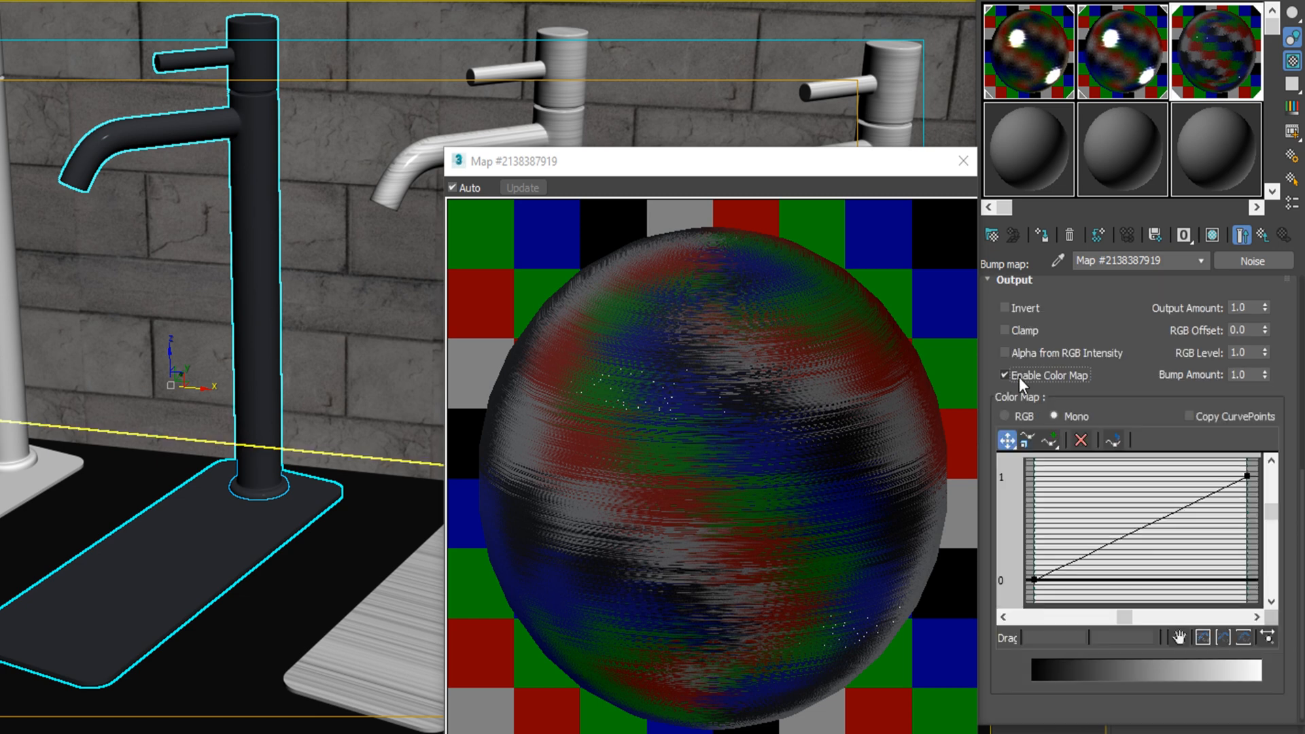
right_click(1036, 580)
click(1103, 634)
drag(1087, 554, 1167, 584)
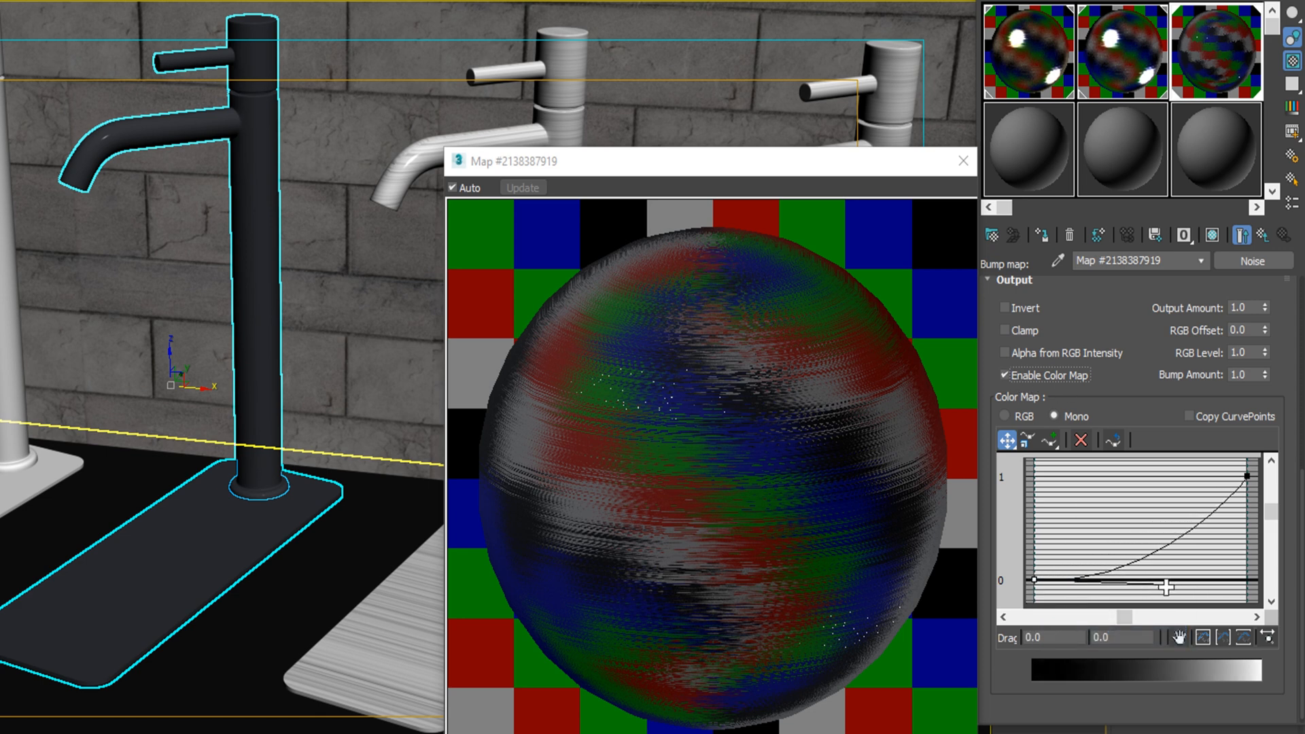
- Convert the output curve's end point to Bezier, shape the curve into an S and return to the parent material
right_click(1248, 476)
click(1225, 532)
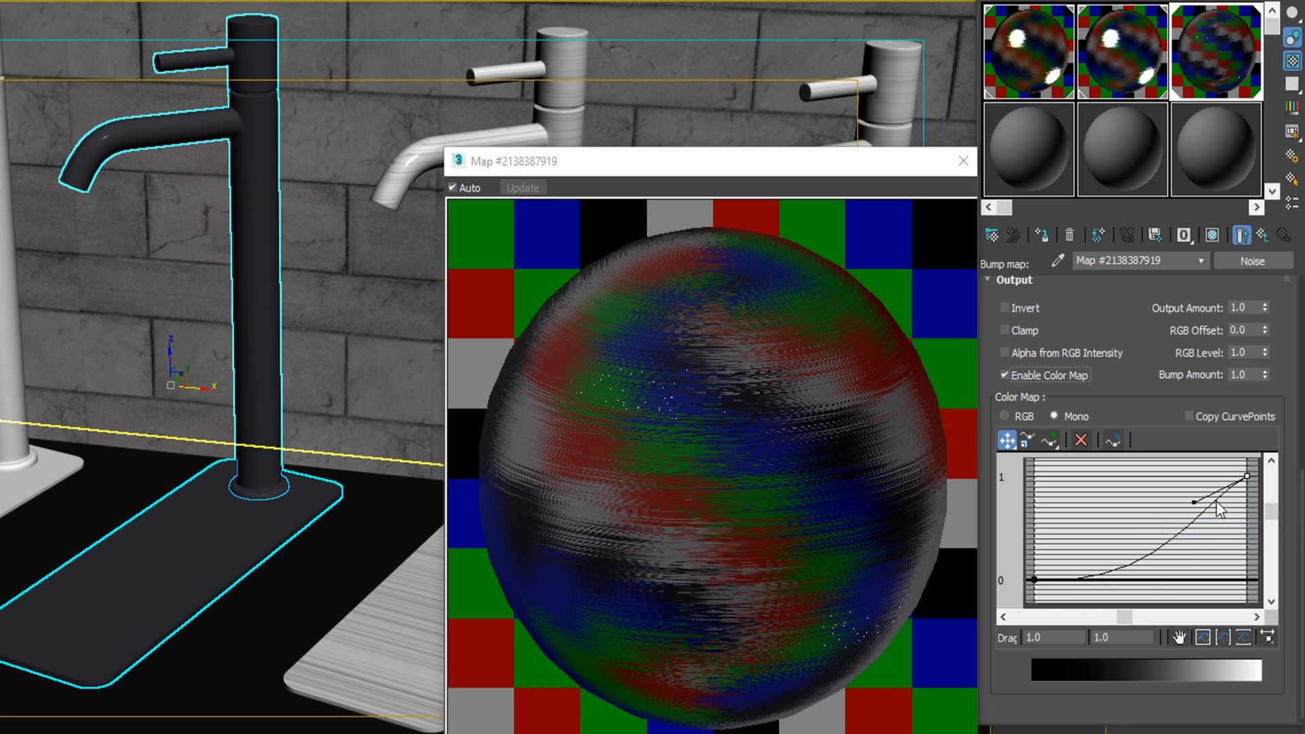
drag(1194, 502, 1110, 486)
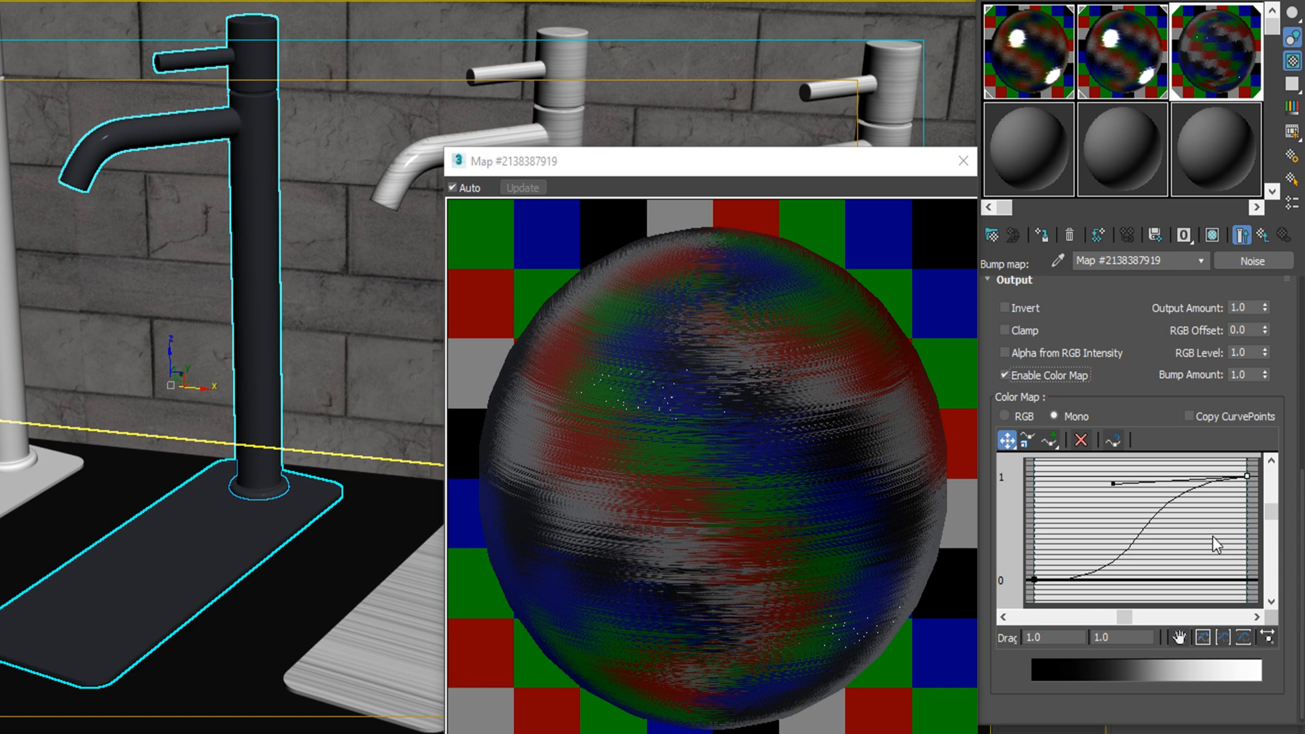
click(1263, 236)
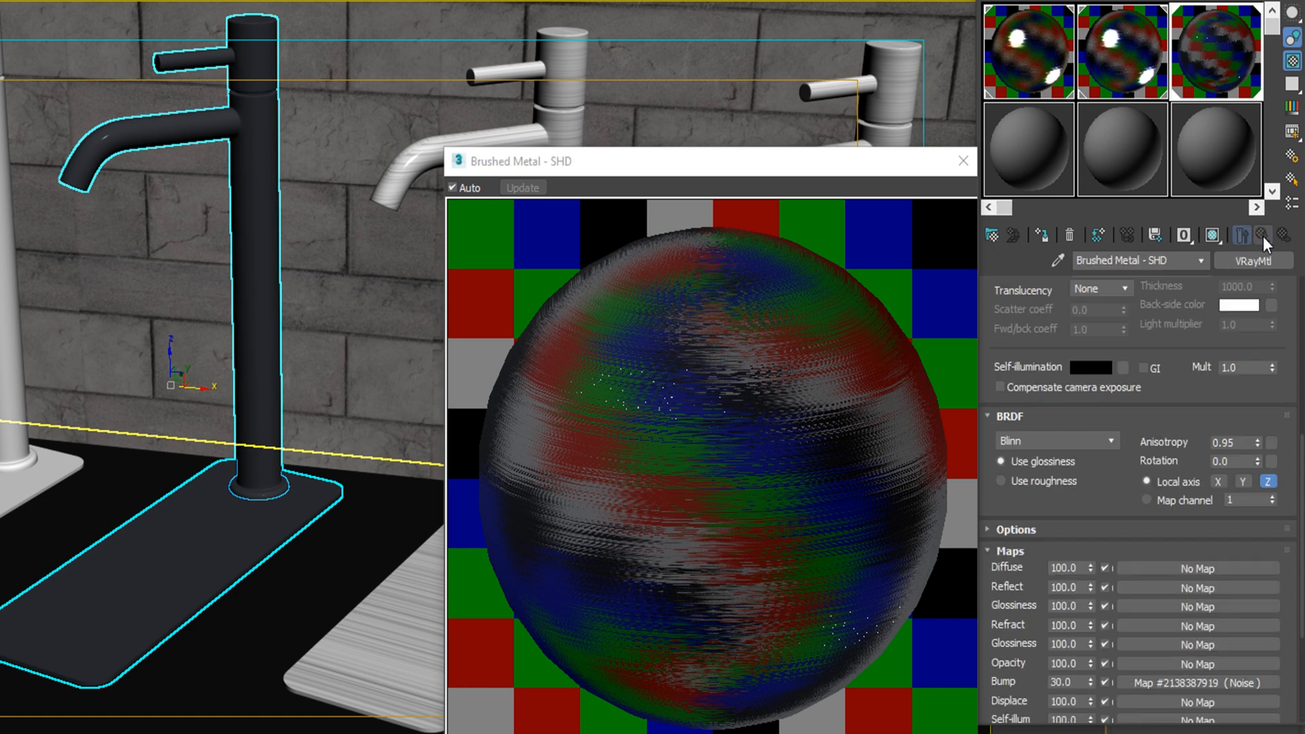
- Close the enlarged preview and pick the unused material slot beside Brushed Metal - SHD
click(1256, 207)
click(963, 161)
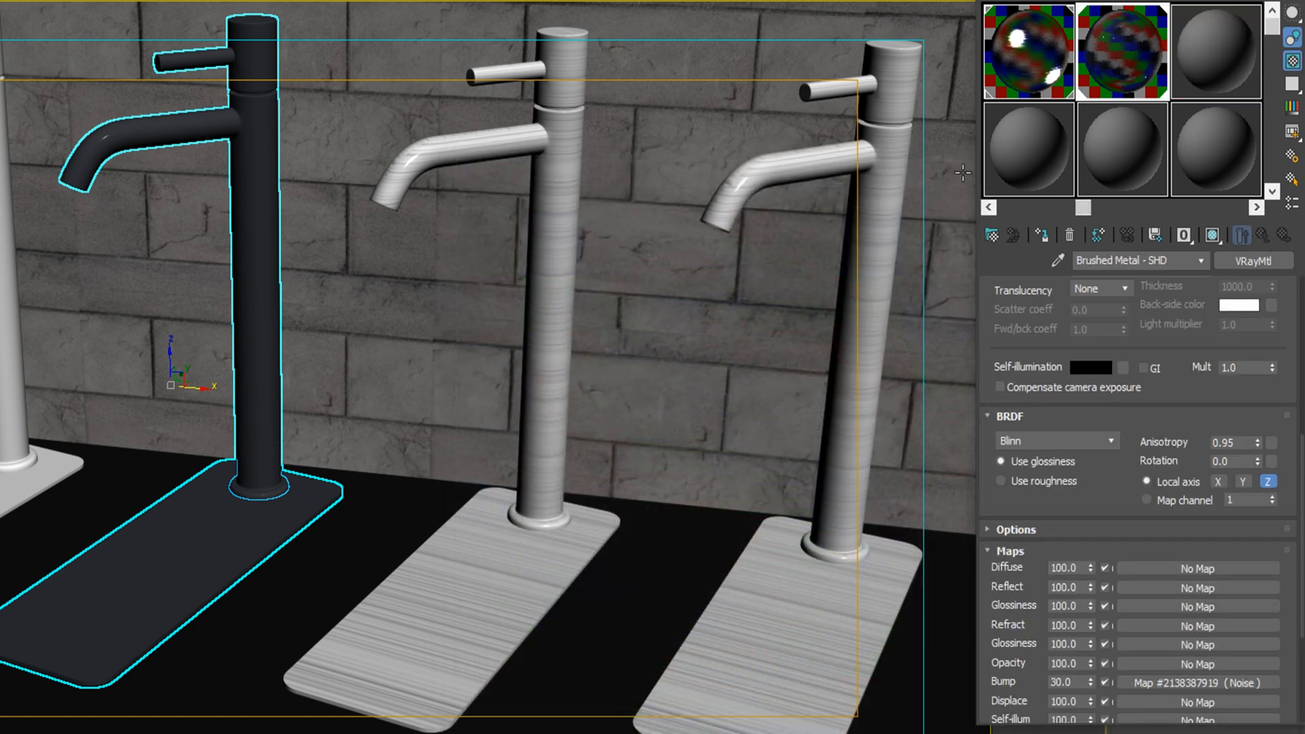
click(1204, 72)
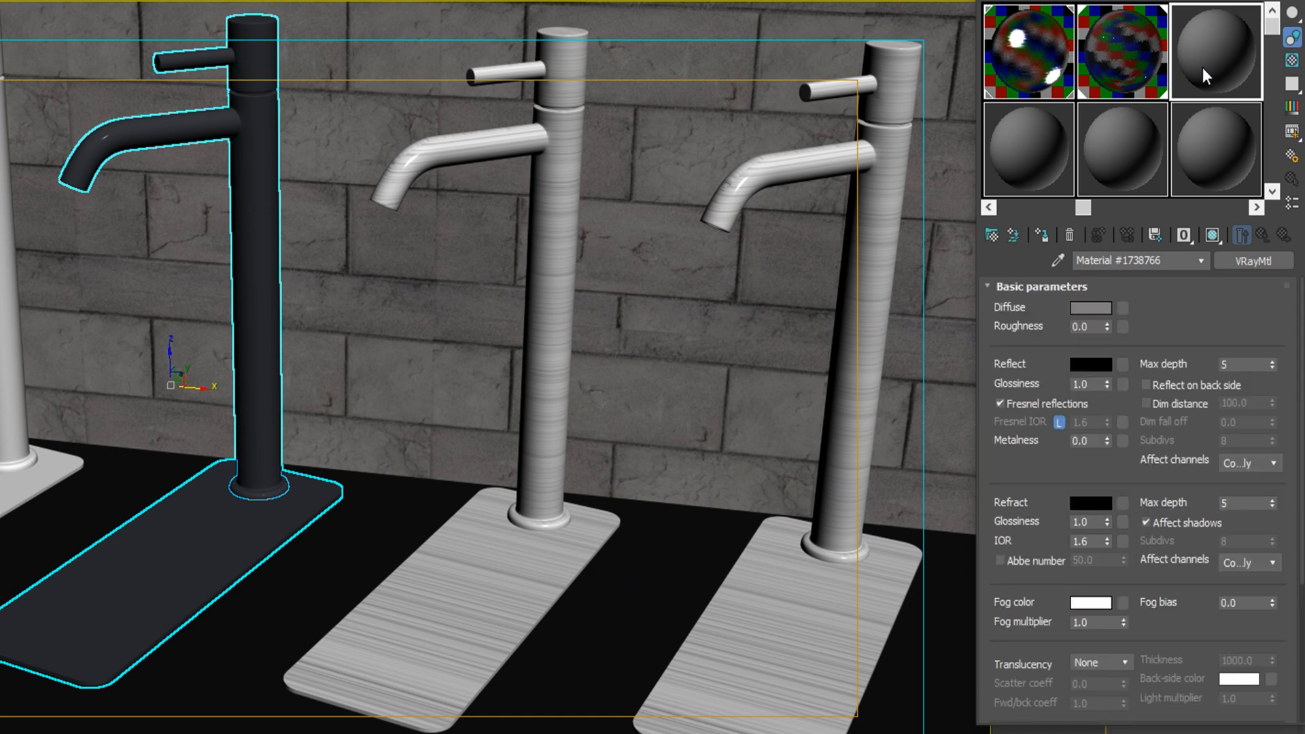
- Name the unused material "Brushed Metal" and assign it to the leftmost faucet
click(1176, 260)
text(Brushed Metal)
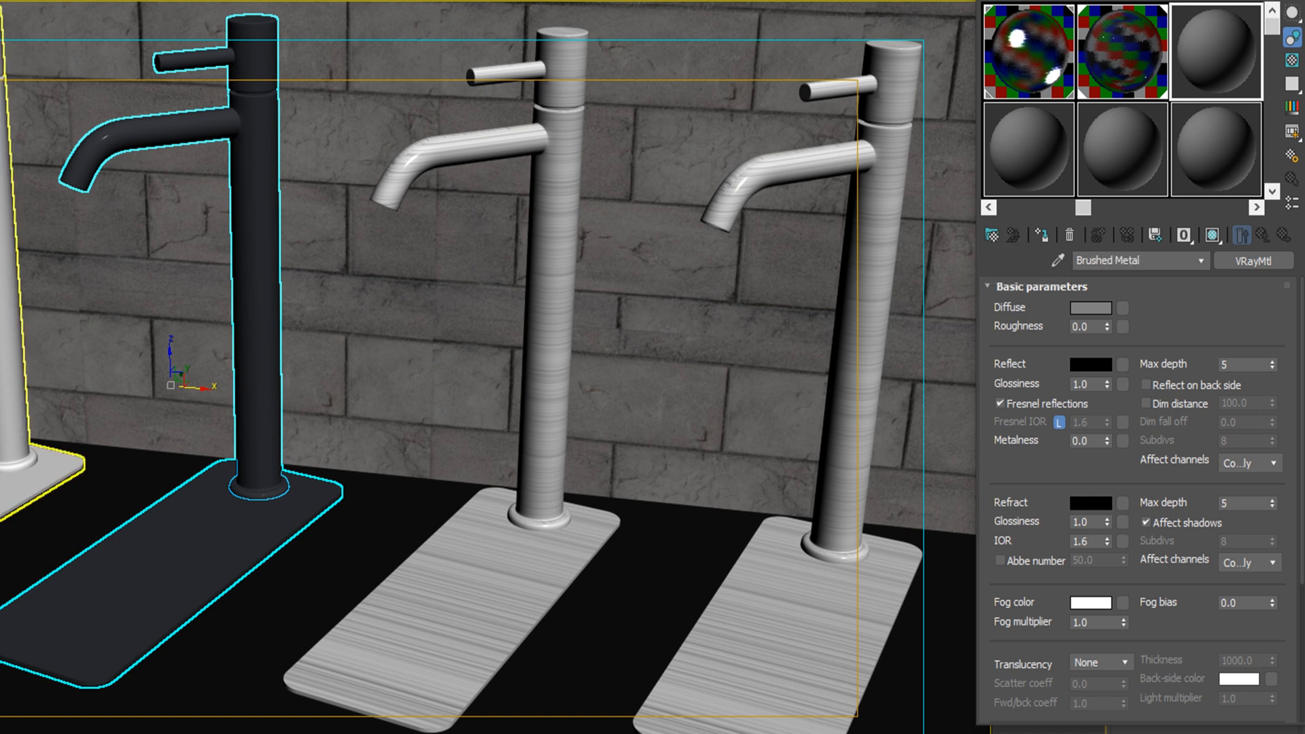
click(38, 200)
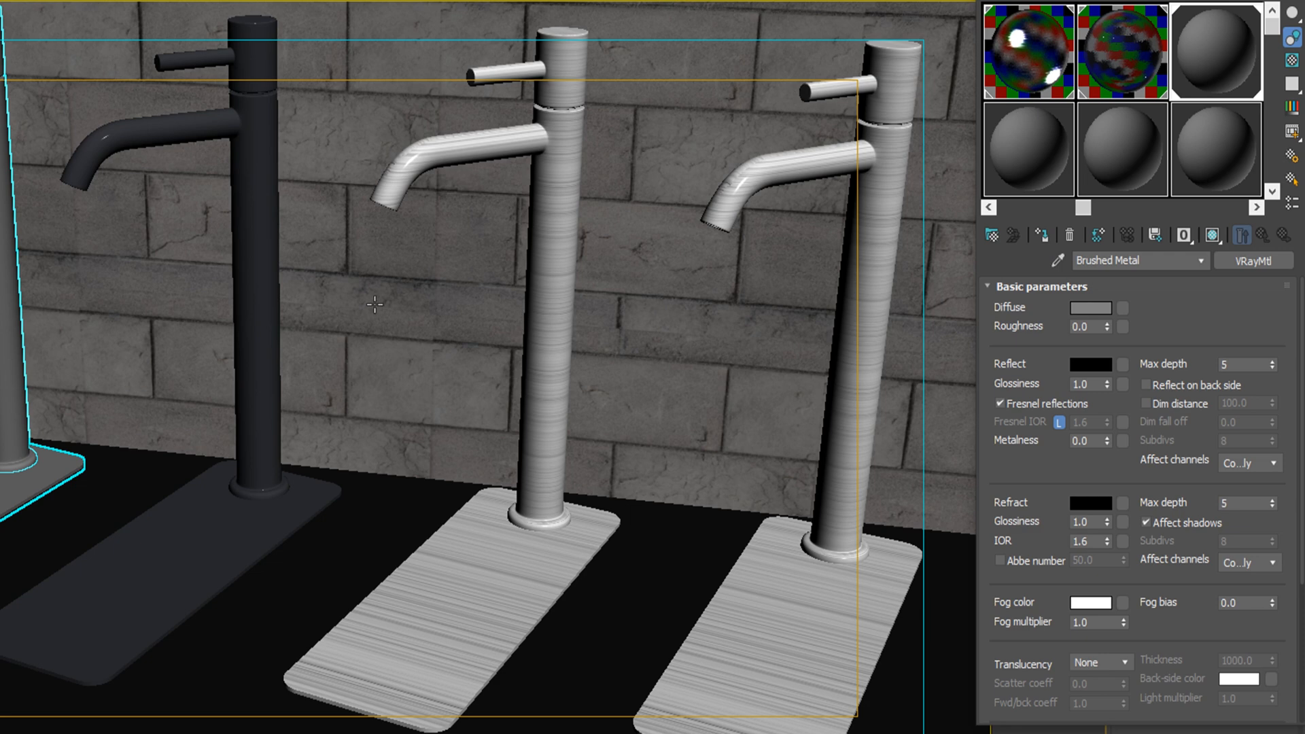
- Turn on viewport display for the Brushed Metal - SHD material and review its basic parameters with the second faucet selected
click(1091, 59)
click(1213, 235)
click(267, 317)
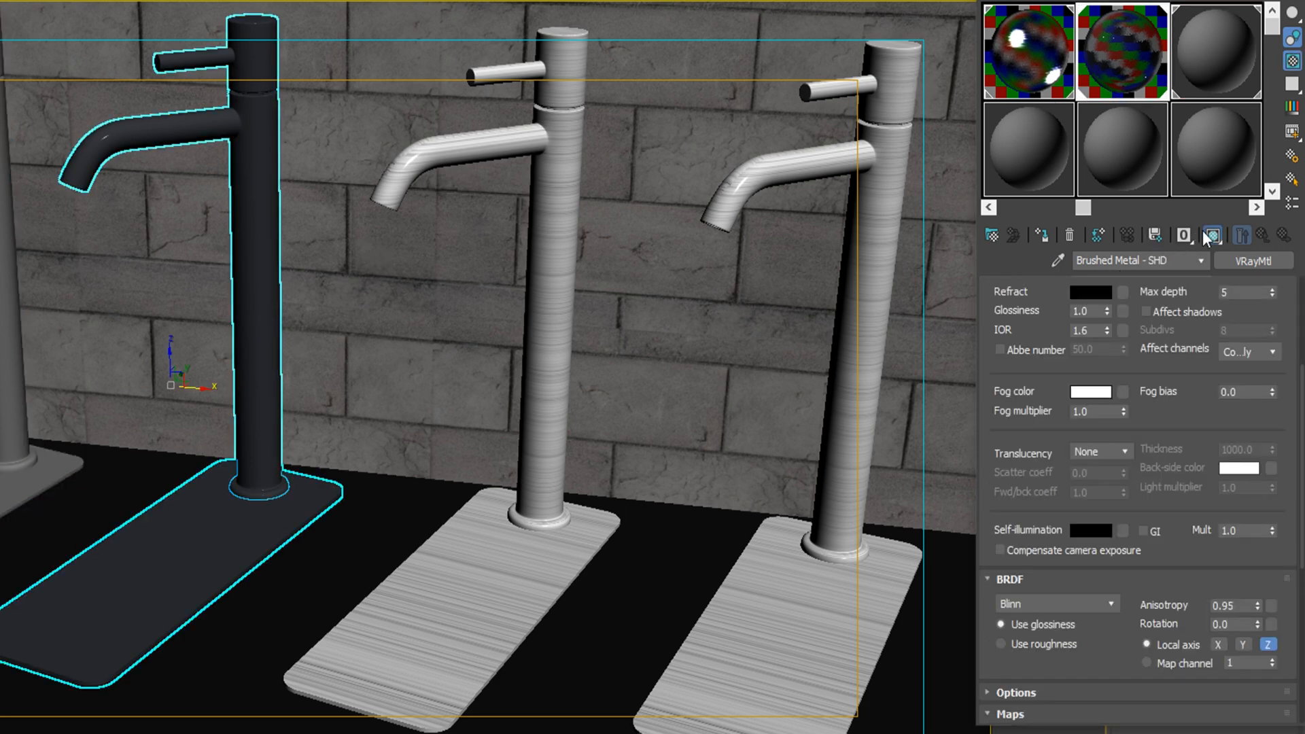
scroll(1142, 378, up, 5)
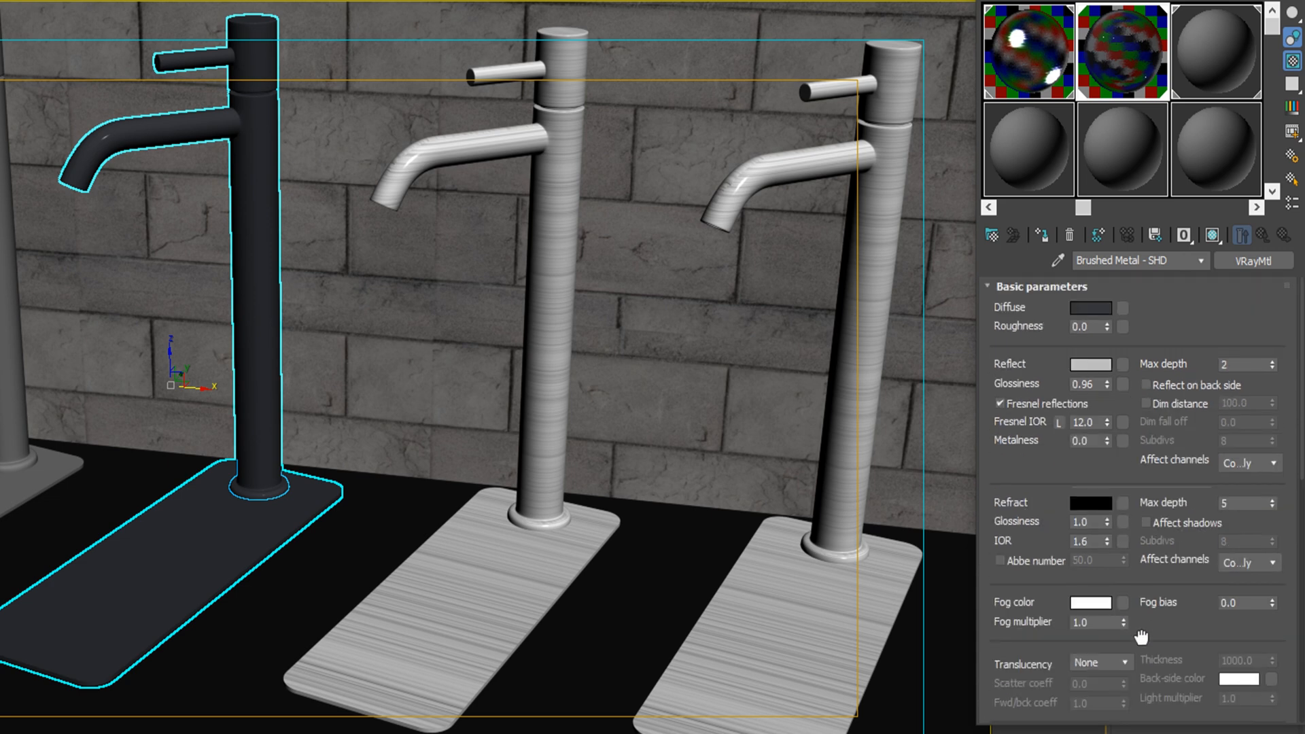
- Reselect the leftmost faucet and open an enlarged preview of the Brushed Metal material with a checkered background
click(20, 284)
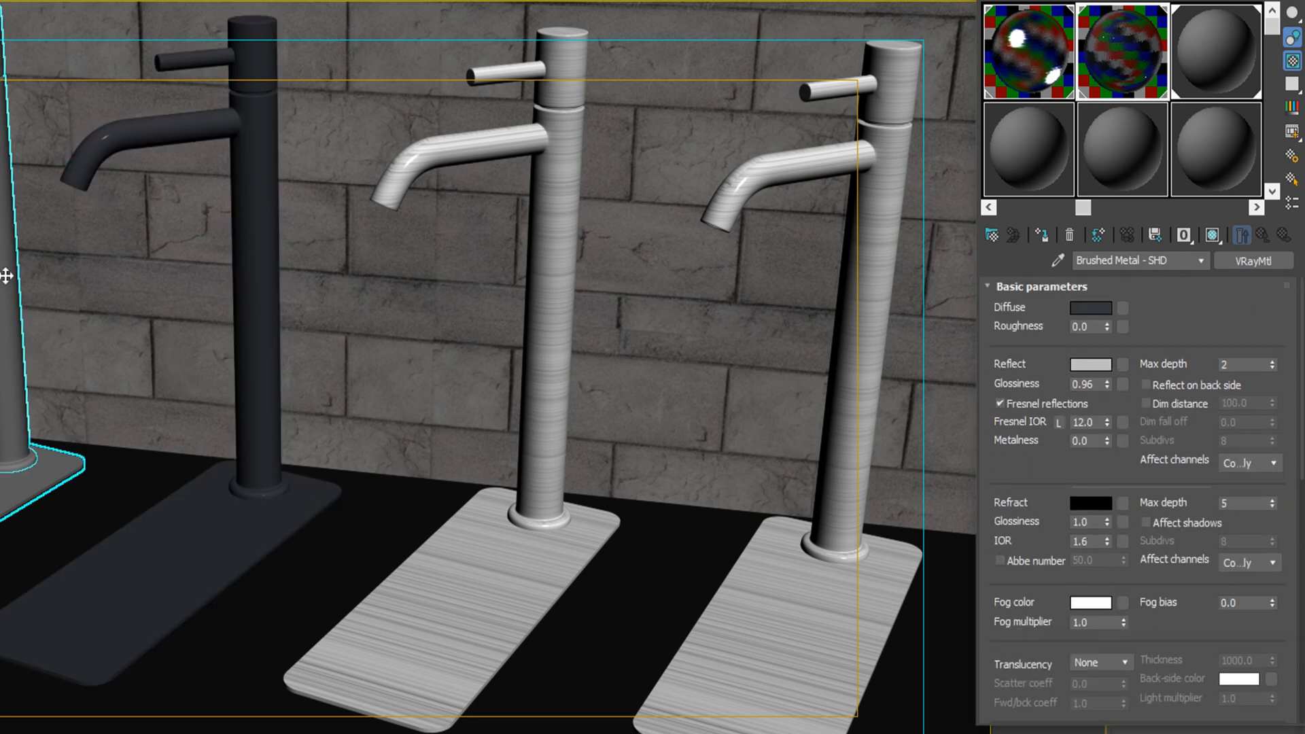
click(1211, 88)
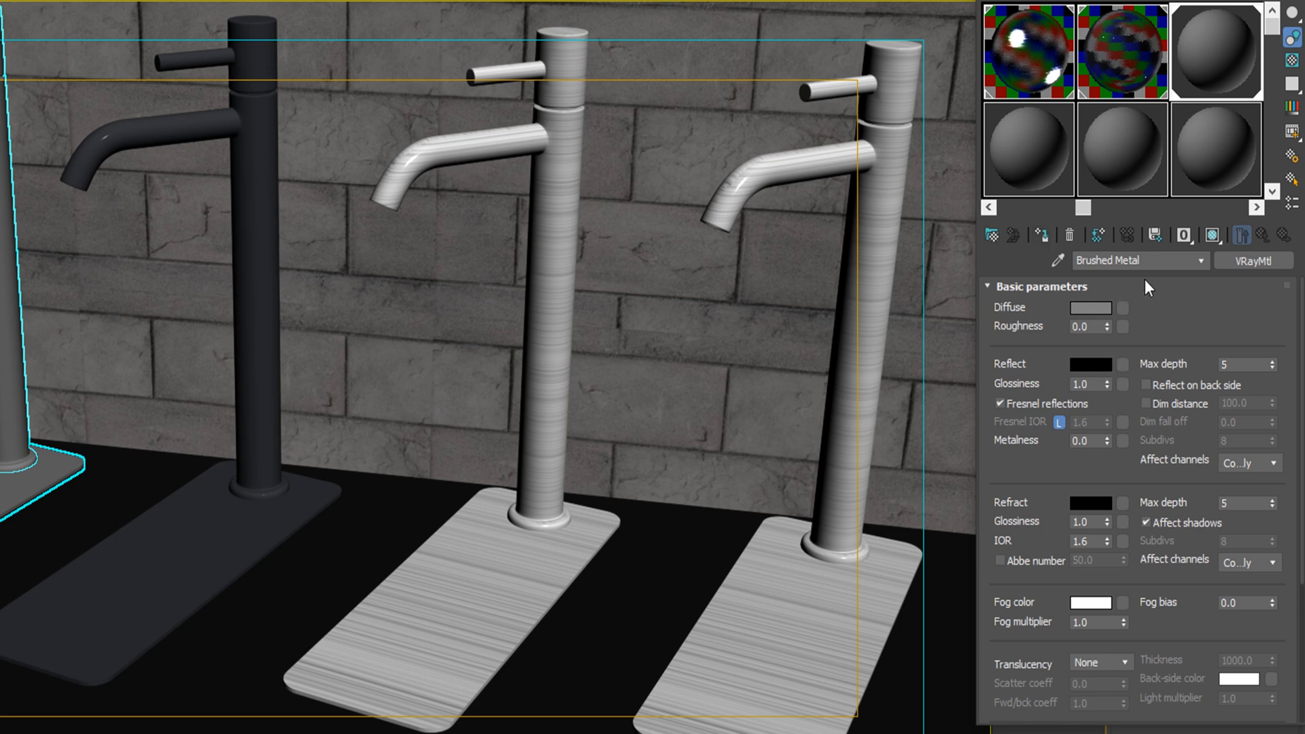
double_click(1210, 60)
click(1292, 60)
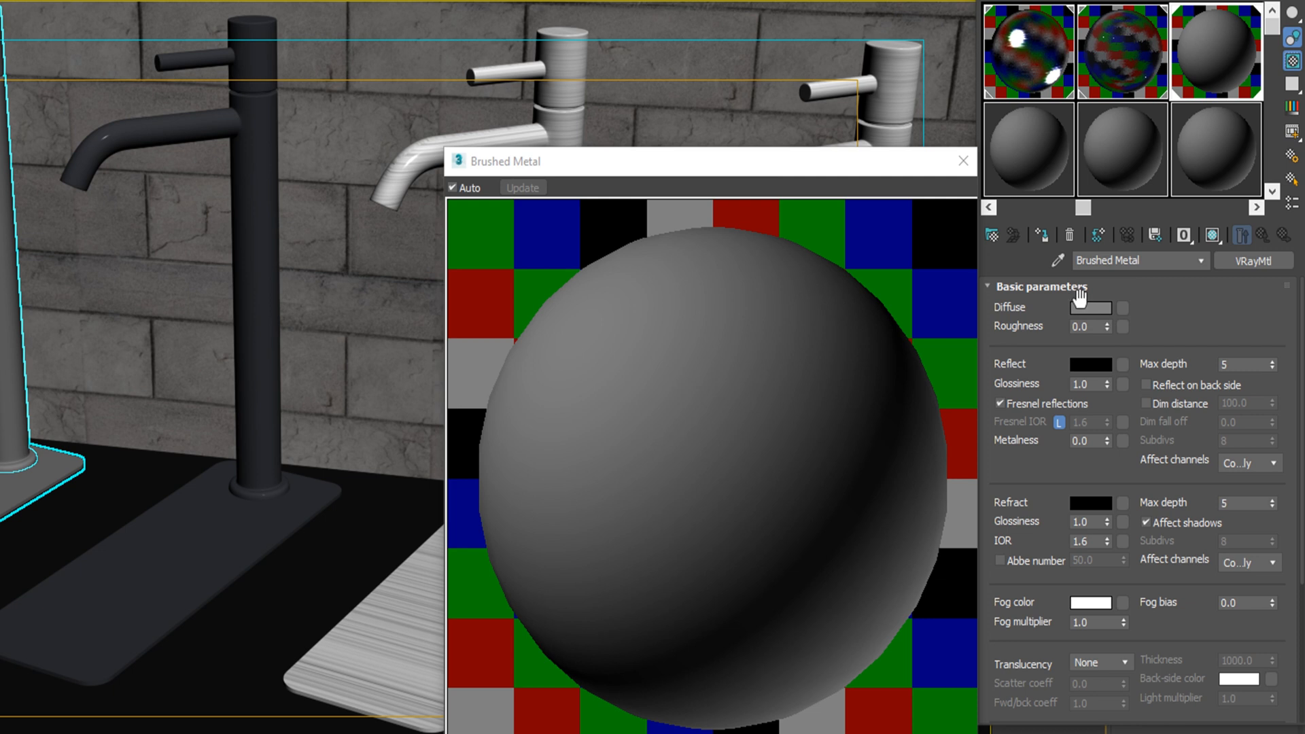
- Set the Brushed Metal diffuse color to RGB 181, 181, 181
click(1088, 307)
text(181)
key(Tab)
text(181)
key(Tab)
text(181)
key(Return)
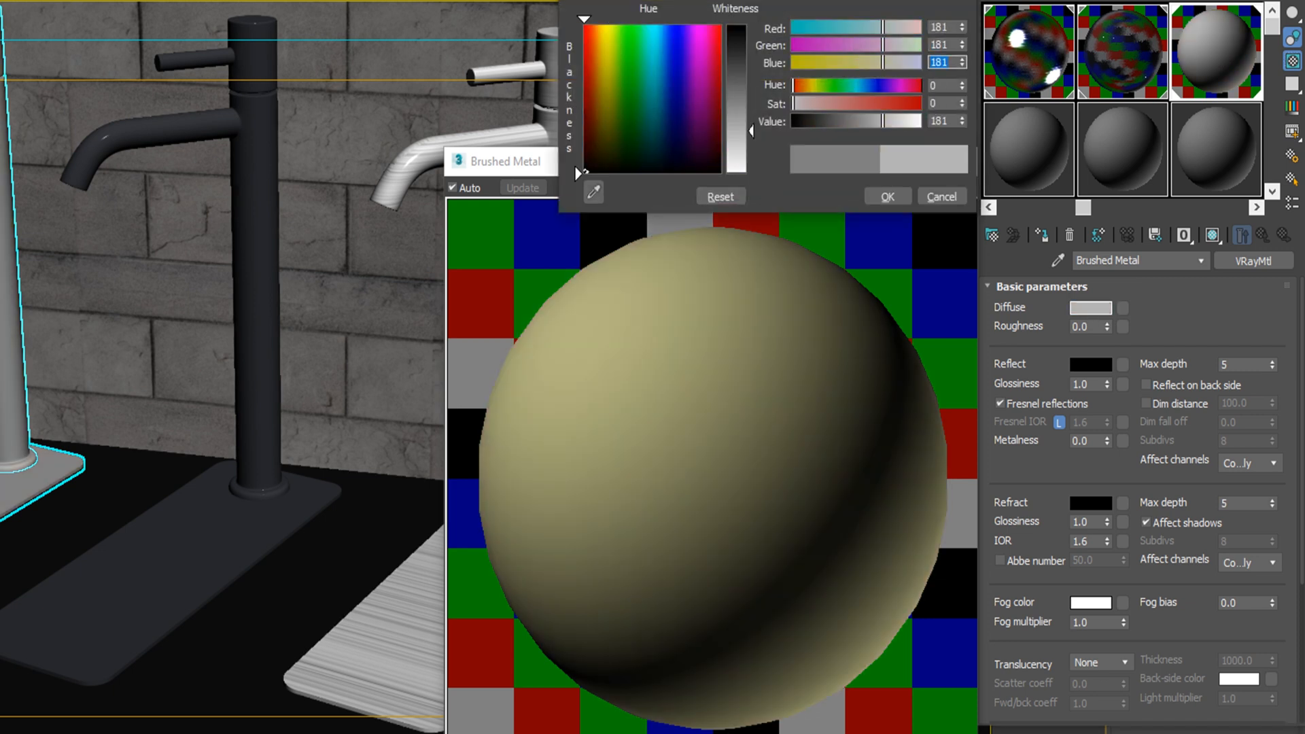
click(885, 197)
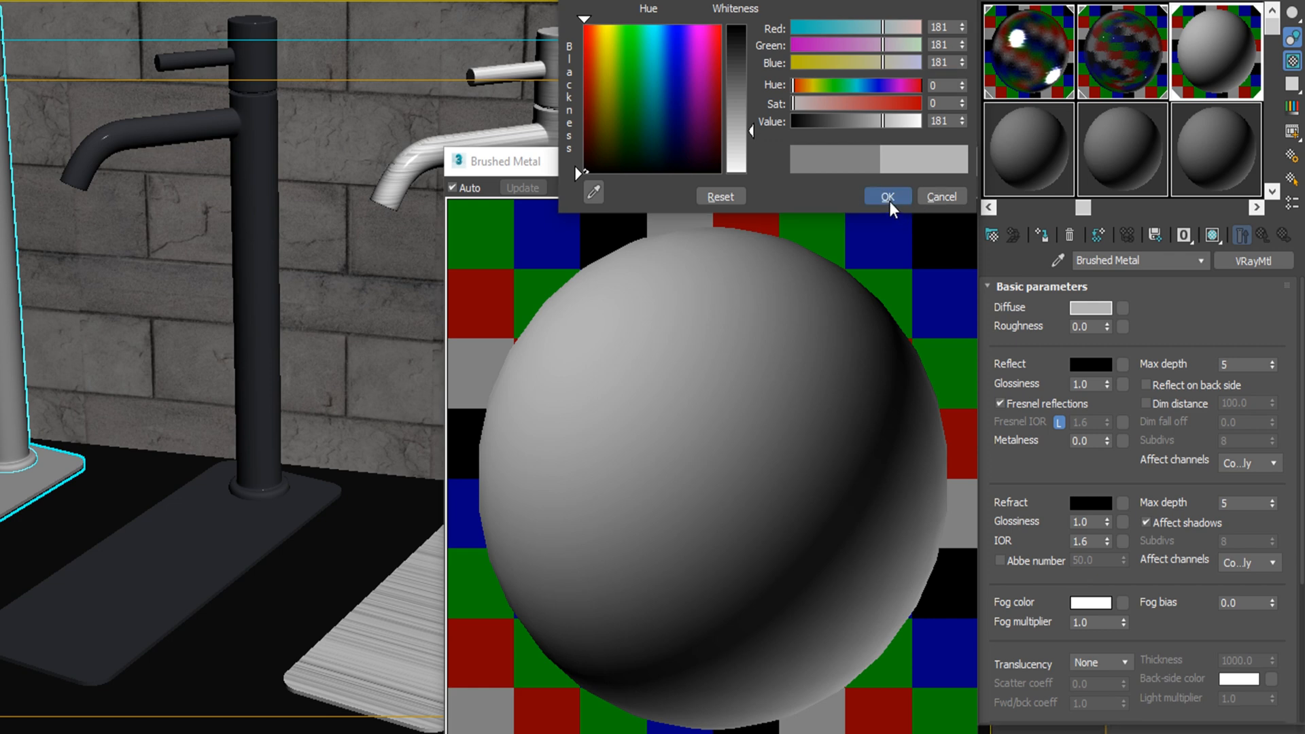
- Load brushed.jpg from the brushed_metal_7129 folder as the diffuse bitmap
click(1124, 308)
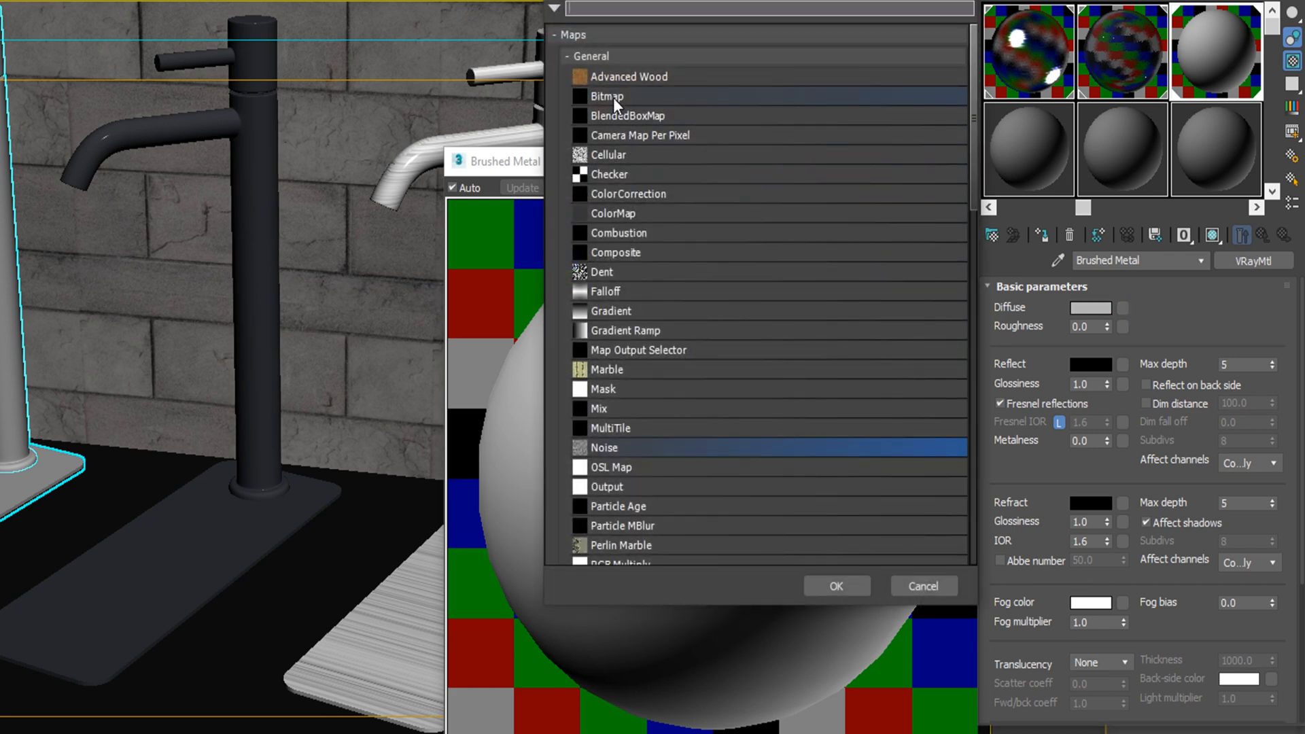
double_click(612, 98)
click(818, 28)
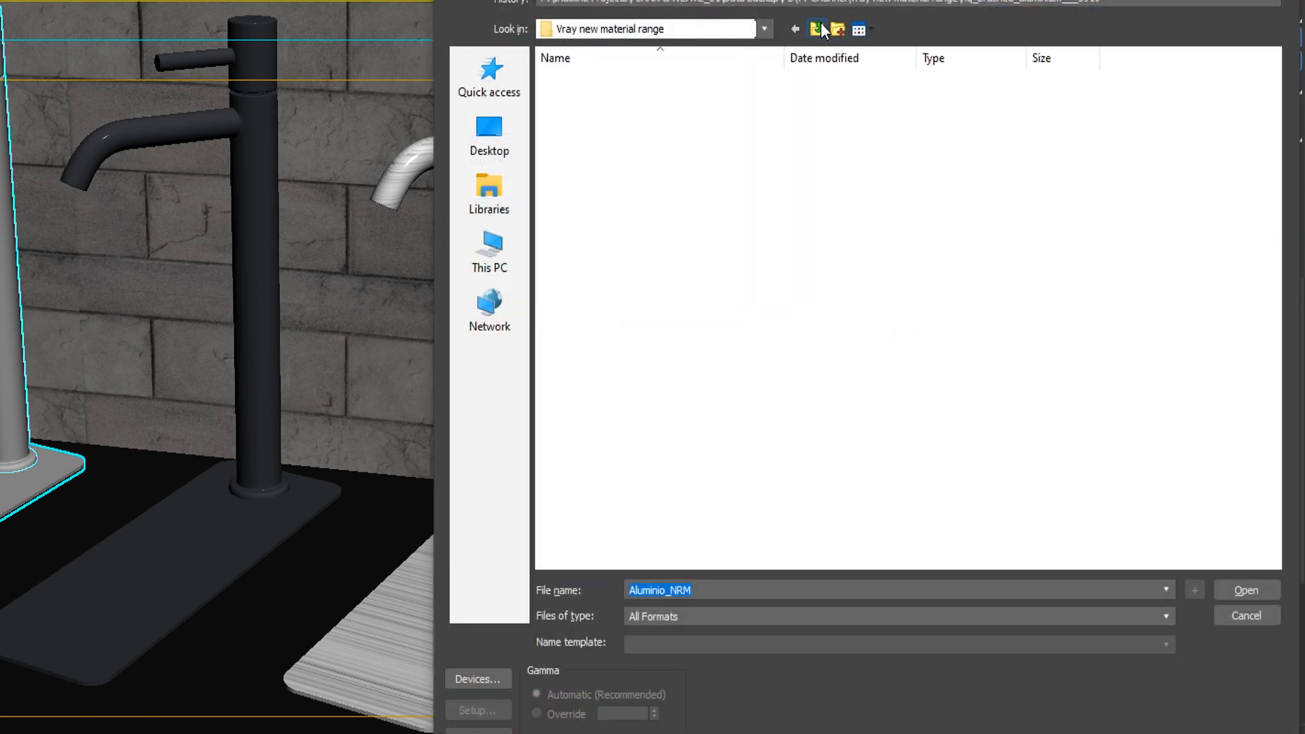
double_click(612, 116)
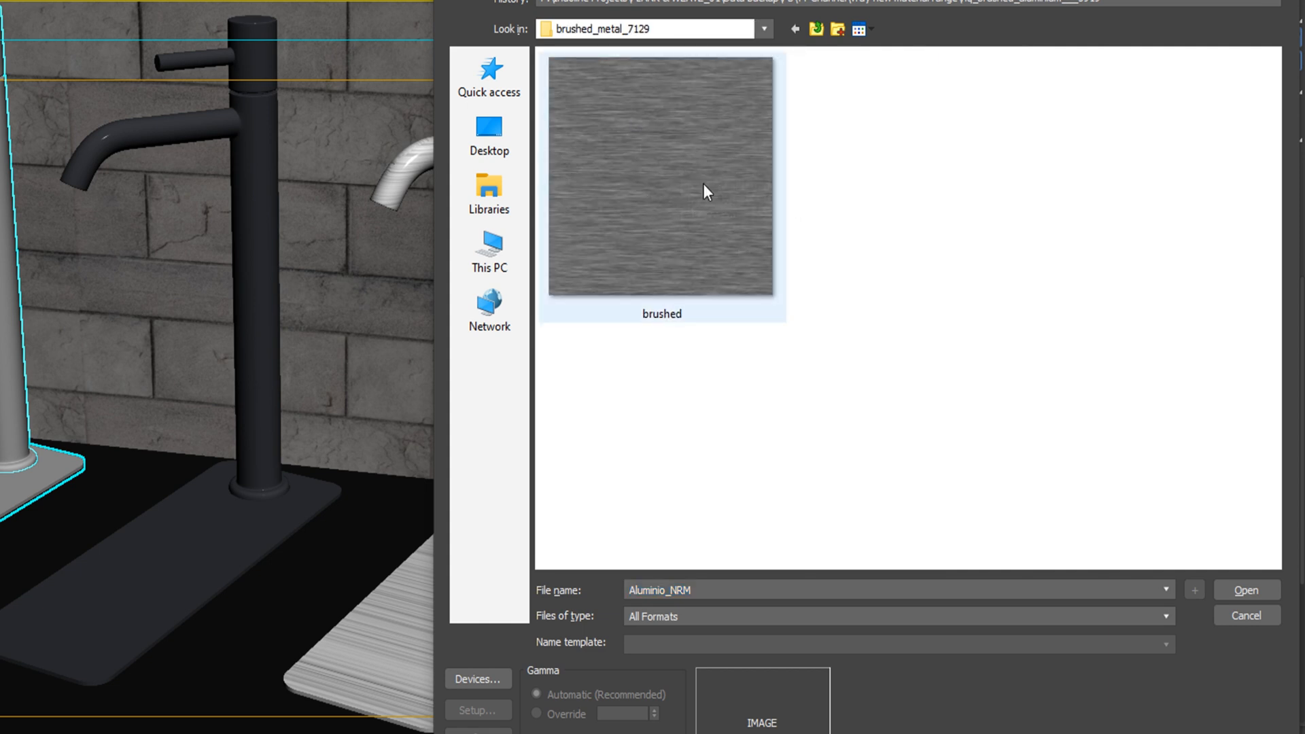
double_click(703, 183)
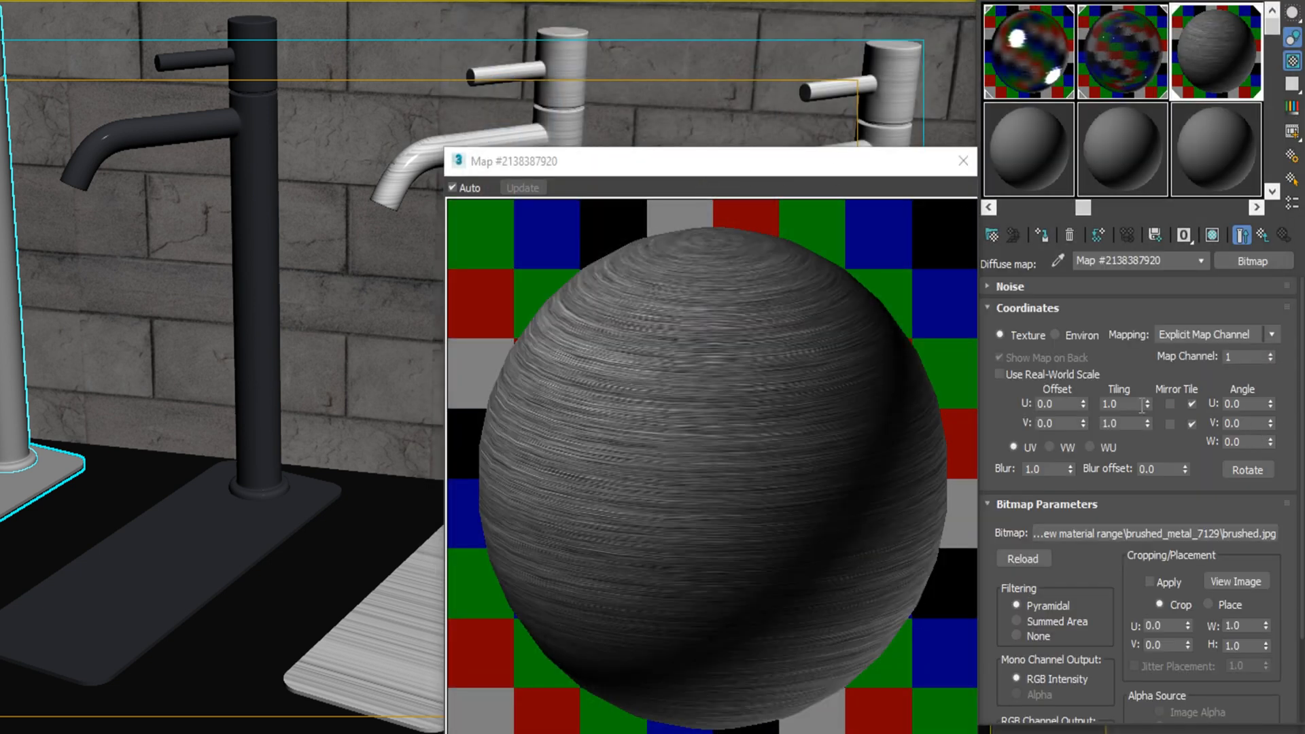
- Set the diffuse bitmap's V tiling to 32.2 and return to the parent material
click(1124, 404)
key(Tab)
text(32.2)
key(Return)
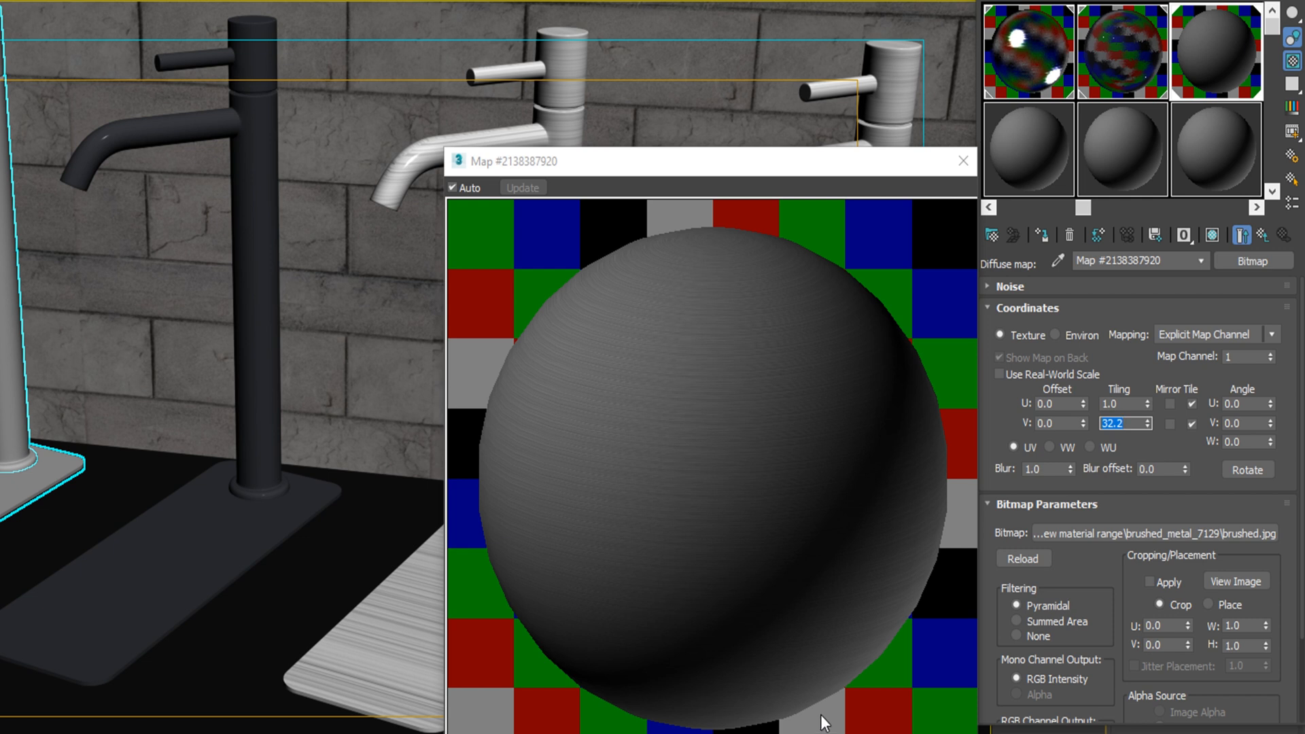
click(1264, 233)
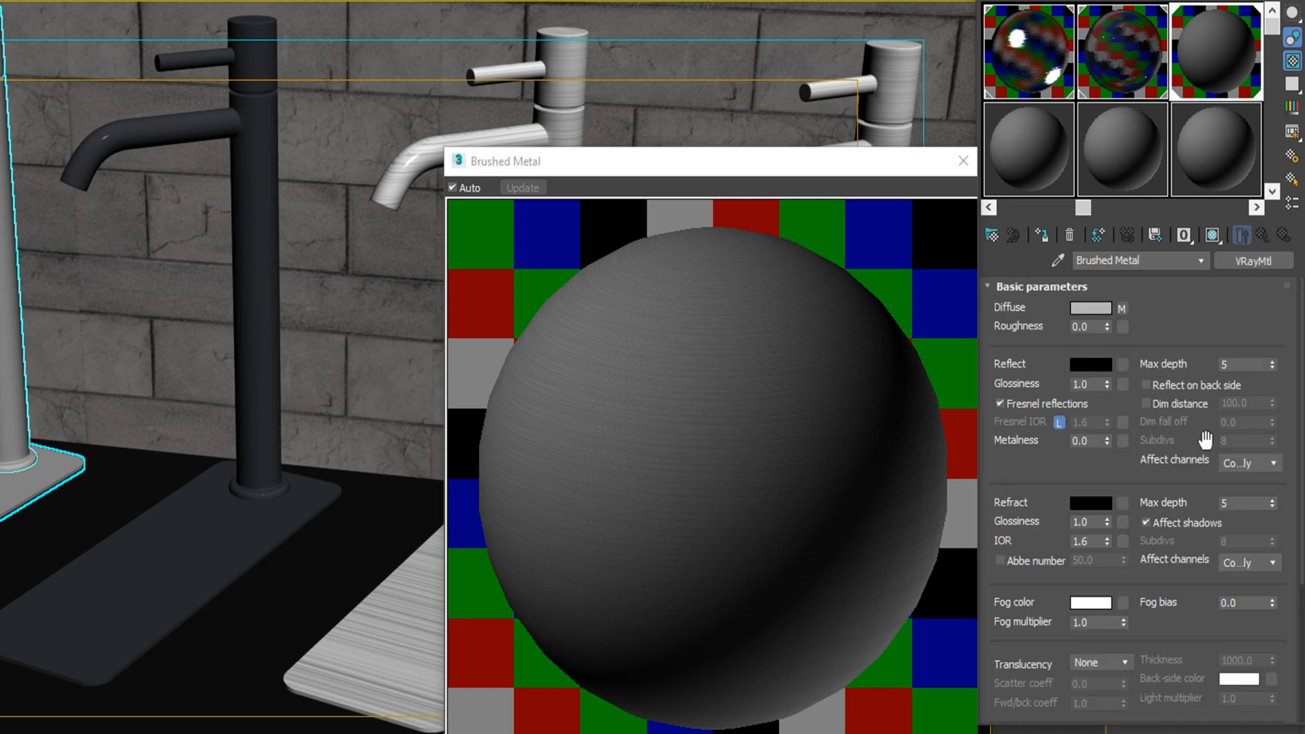
- Set the Brushed Metal reflect color to RGB 82, 82, 82
click(1091, 365)
text(82)
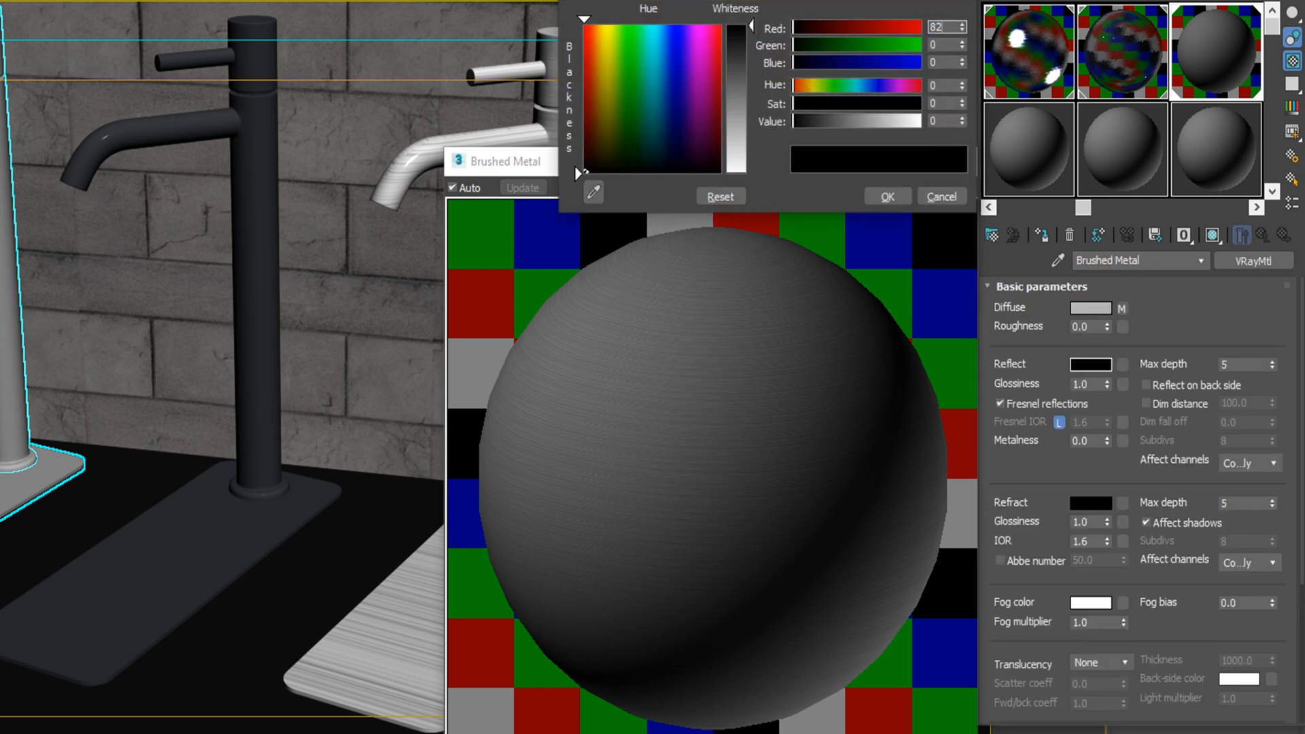
key(Tab)
text(82)
key(Tab)
text(82)
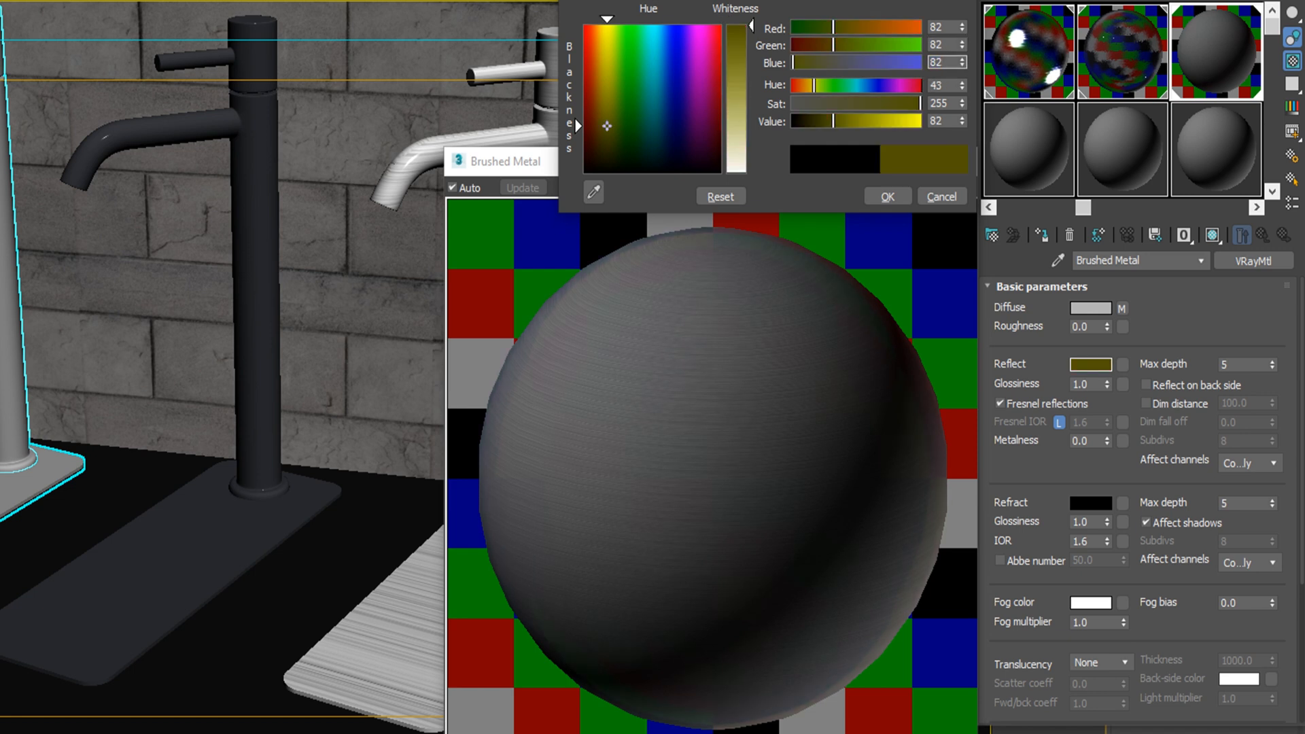
key(Return)
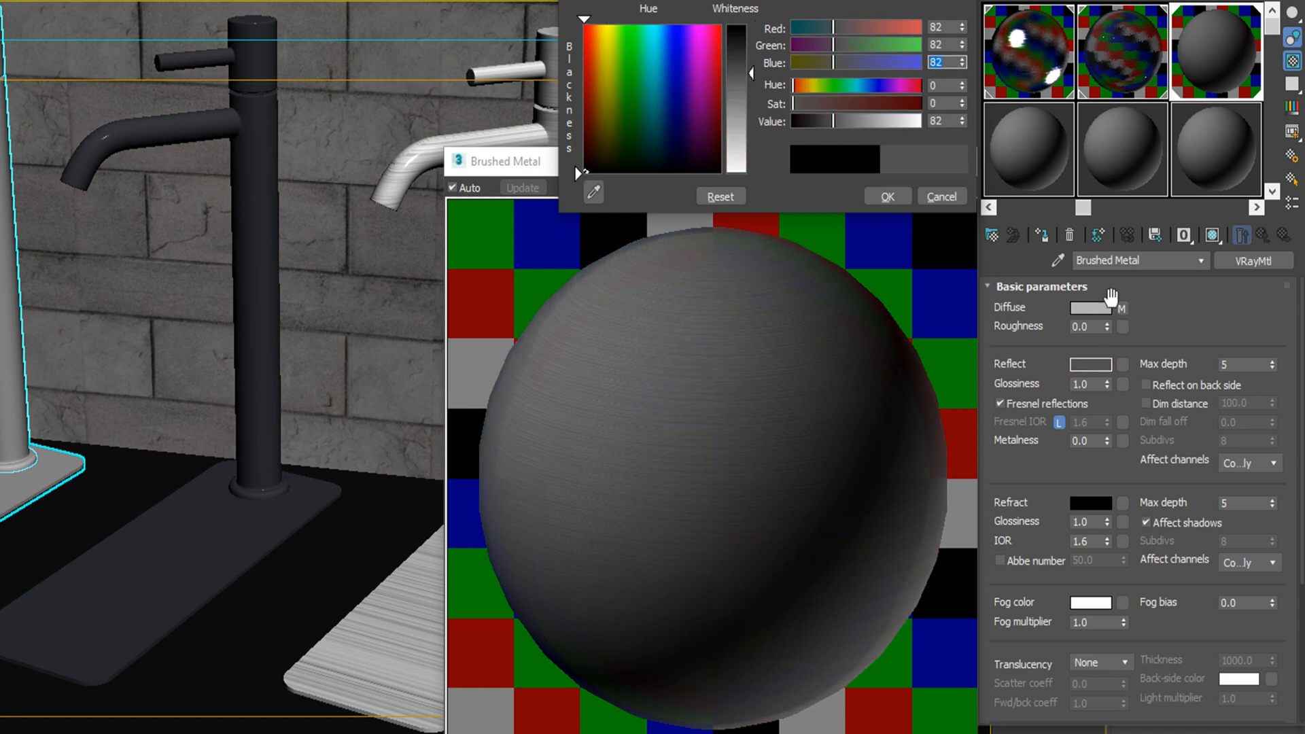
click(907, 200)
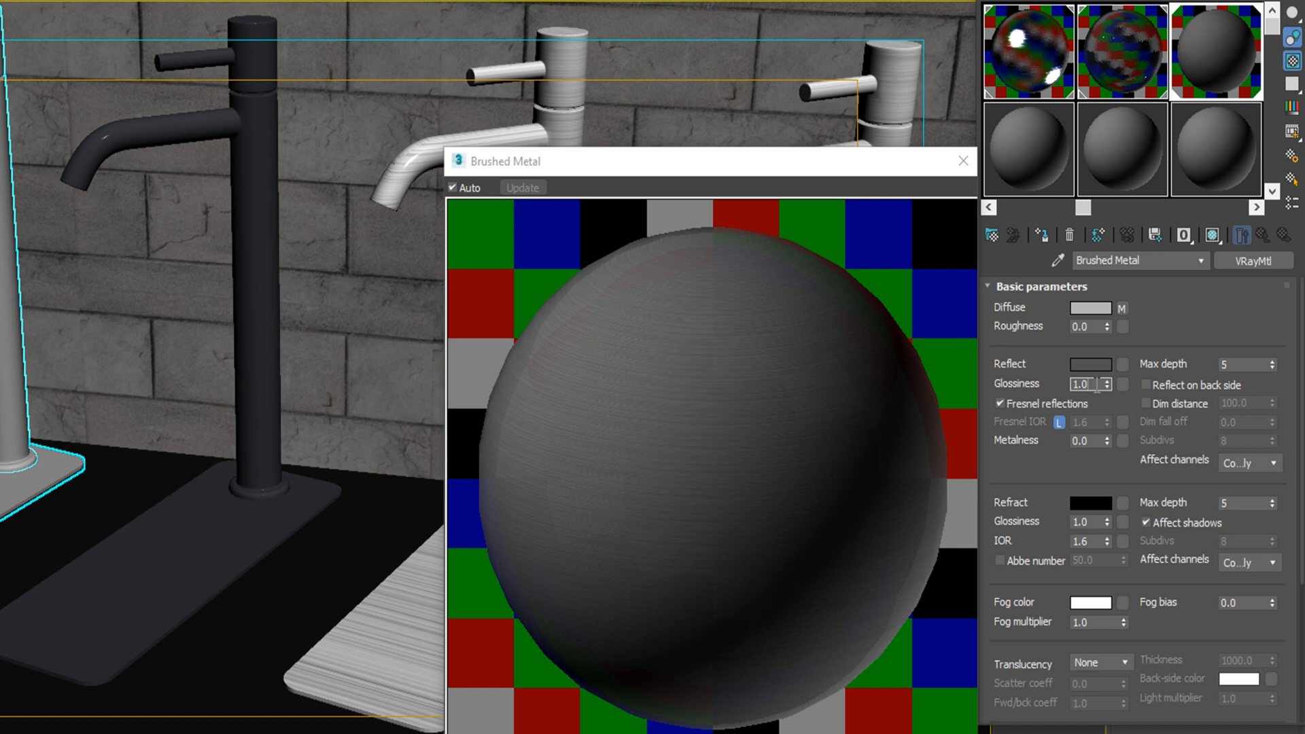
- Set the reflection glossiness to 0.8 and max depth to 8, and turn off Affect shadows and Fresnel reflections
text(0.8)
key(Return)
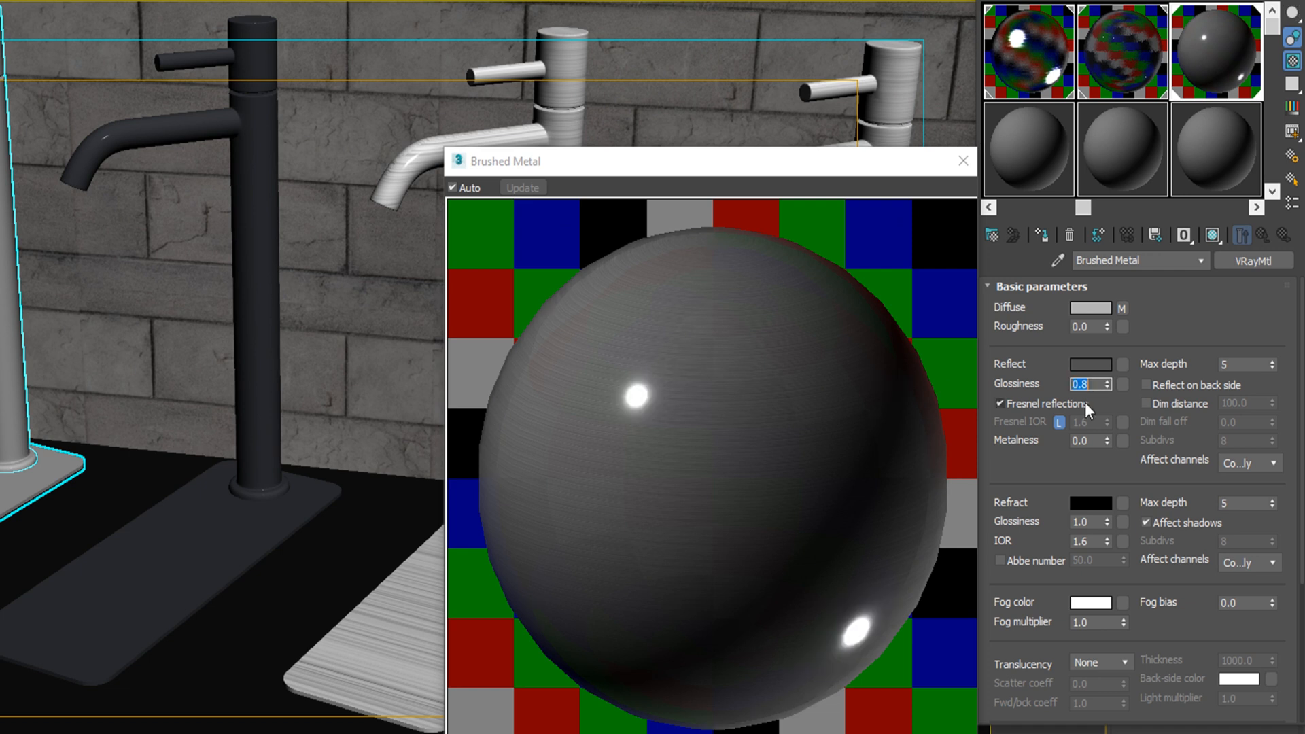
click(1273, 363)
click(1274, 363)
click(1273, 363)
click(1161, 522)
click(1031, 405)
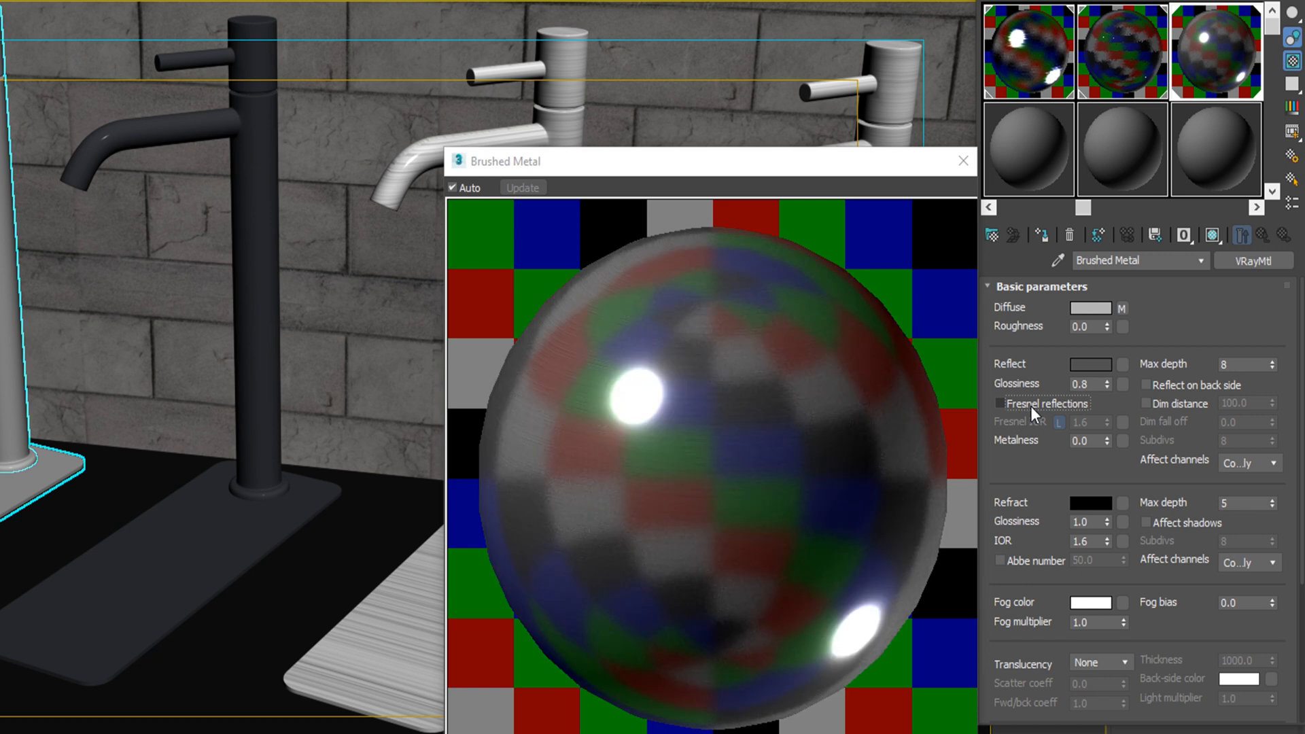
- Change the Brushed Metal BRDF type to Blinn
drag(1149, 610, 1147, 552)
scroll(1147, 552, down, 5)
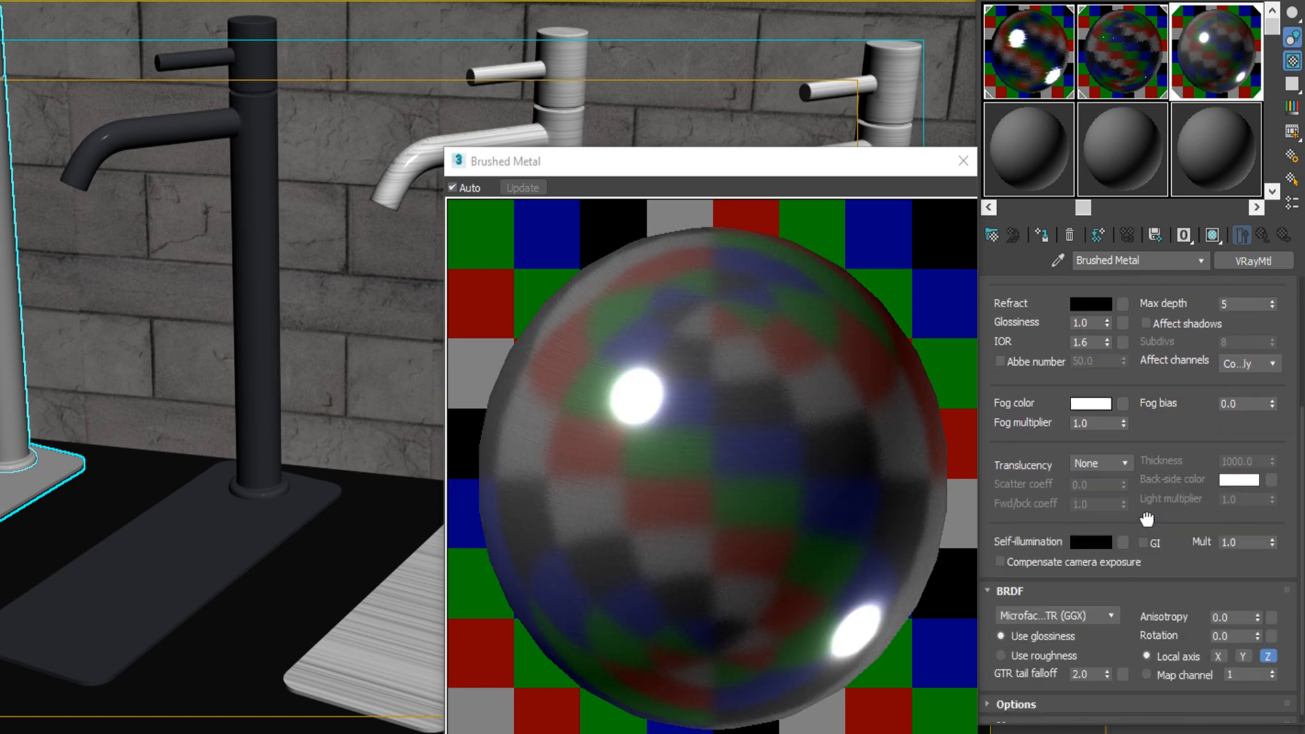
click(1062, 603)
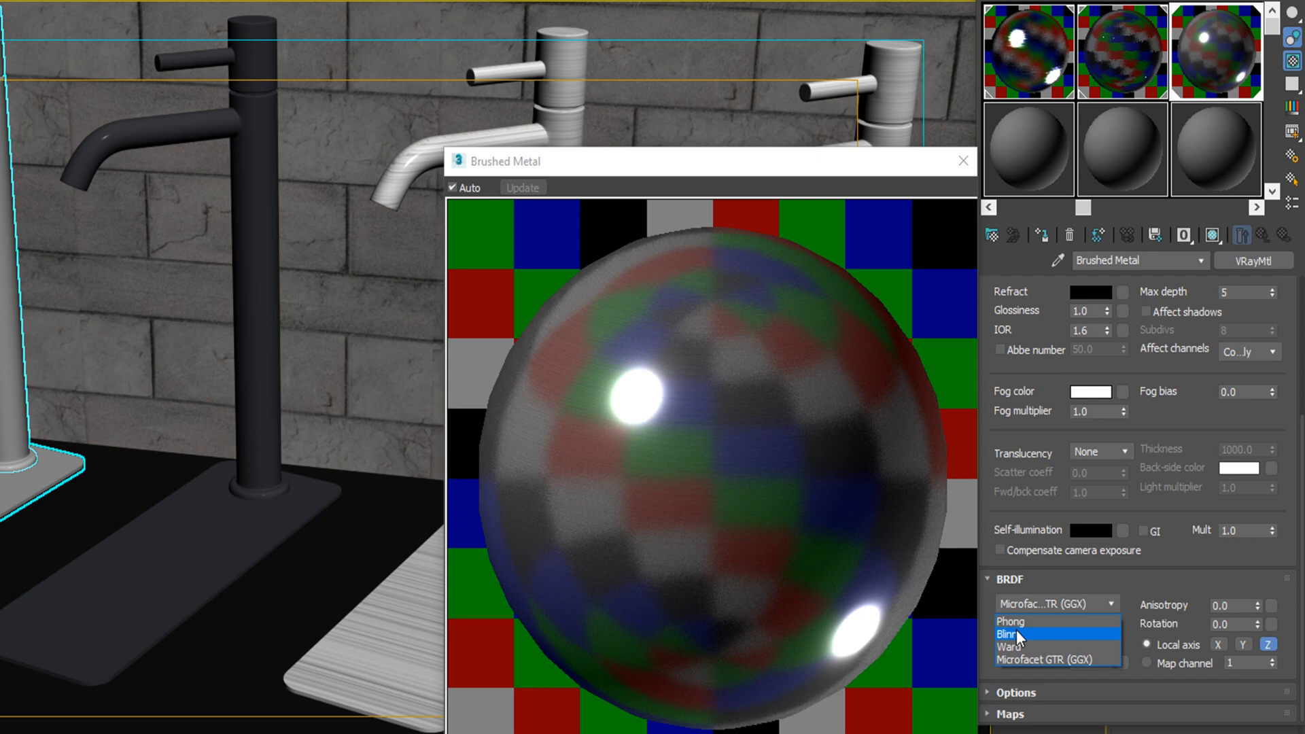
click(1017, 633)
- Set the material's Cutoff to 0.01, turn off Fog system units scaling and Glossy Fresnel, and close the Material Editor
click(1027, 693)
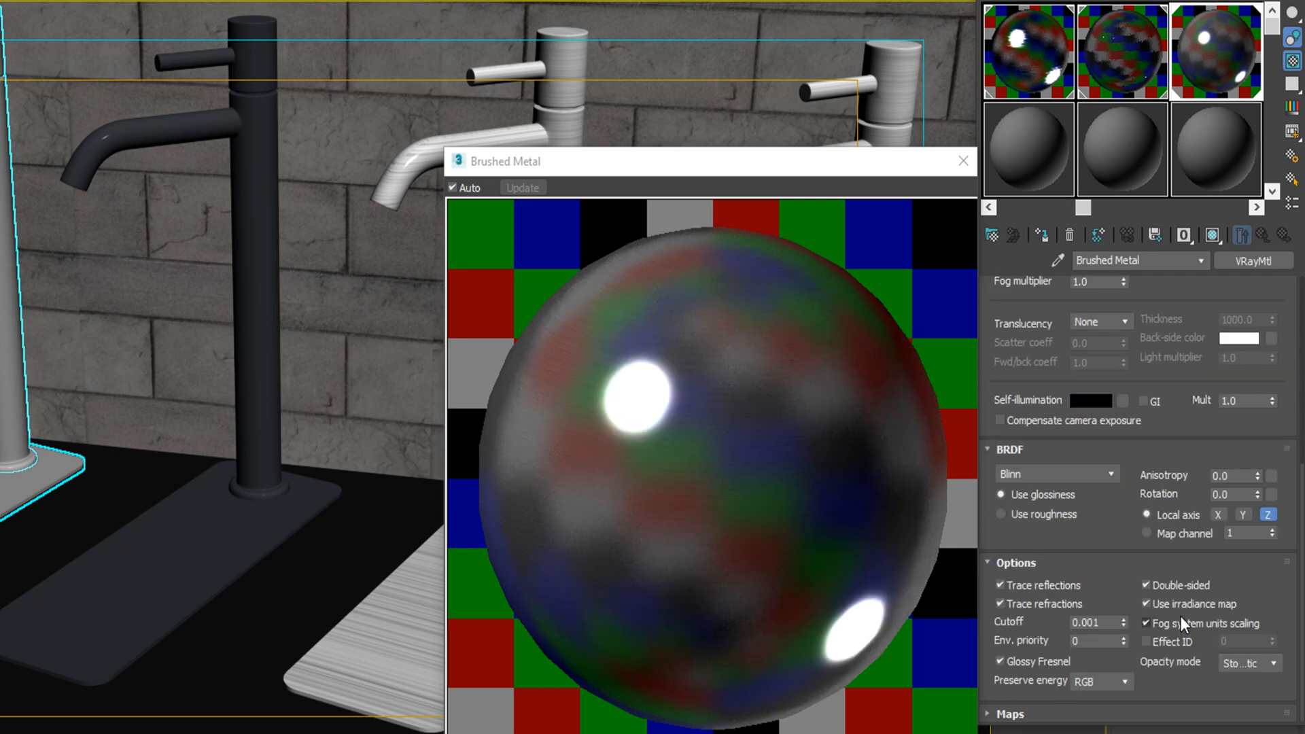
double_click(1086, 623)
text(0.01)
click(1047, 663)
click(963, 162)
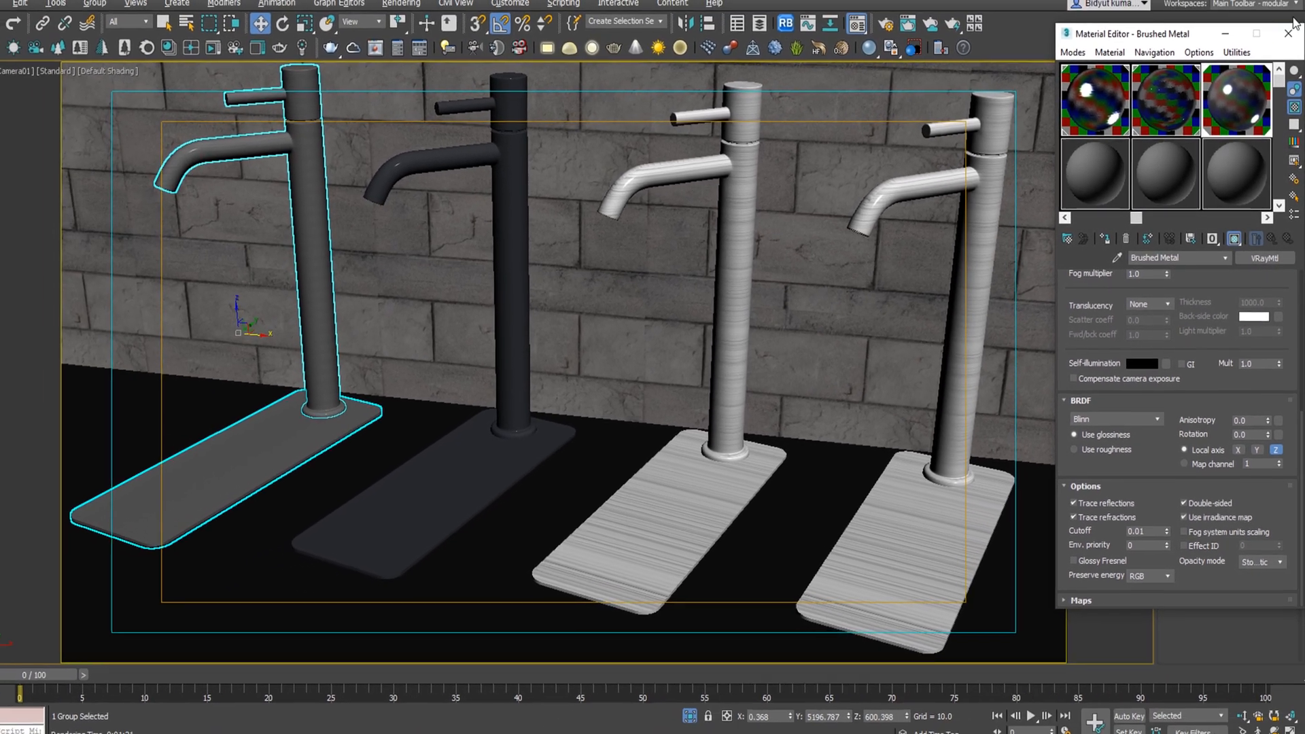
click(1285, 34)
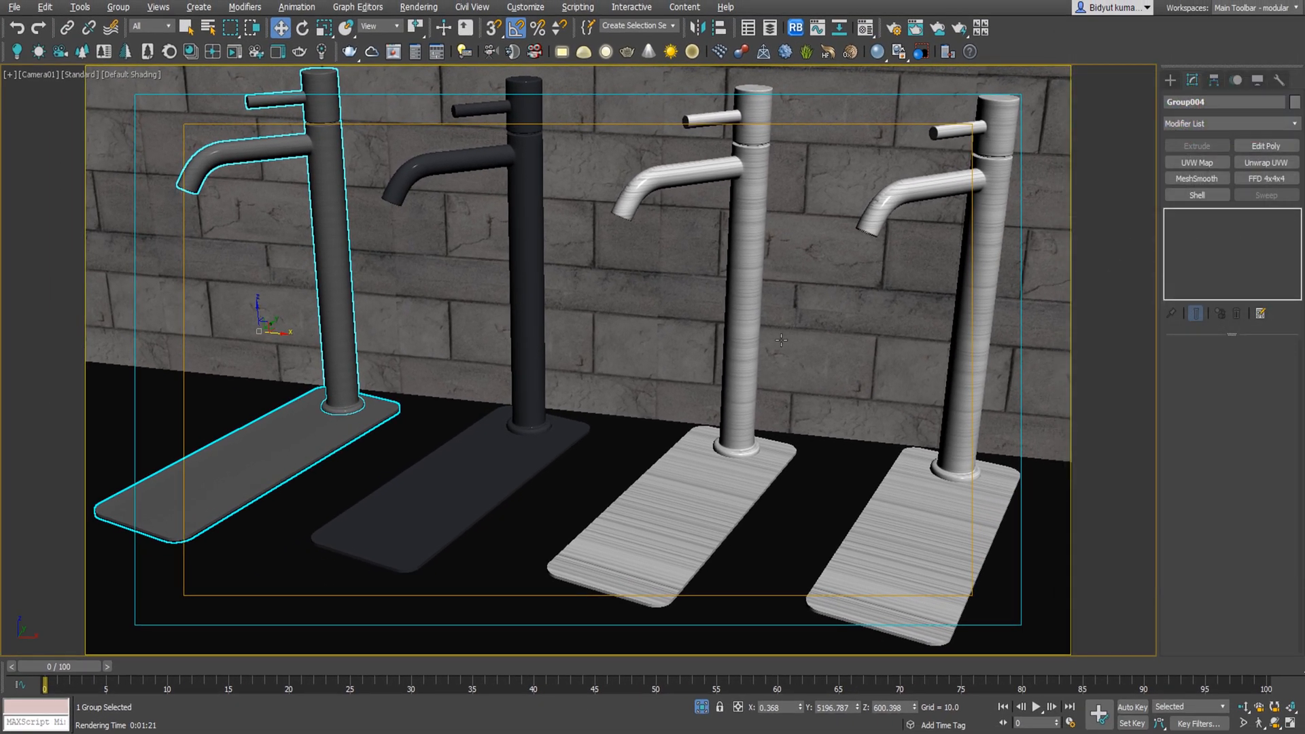
- Save the scene and render the camera view of the four faucets
click(14, 7)
click(39, 126)
click(430, 9)
click(428, 32)
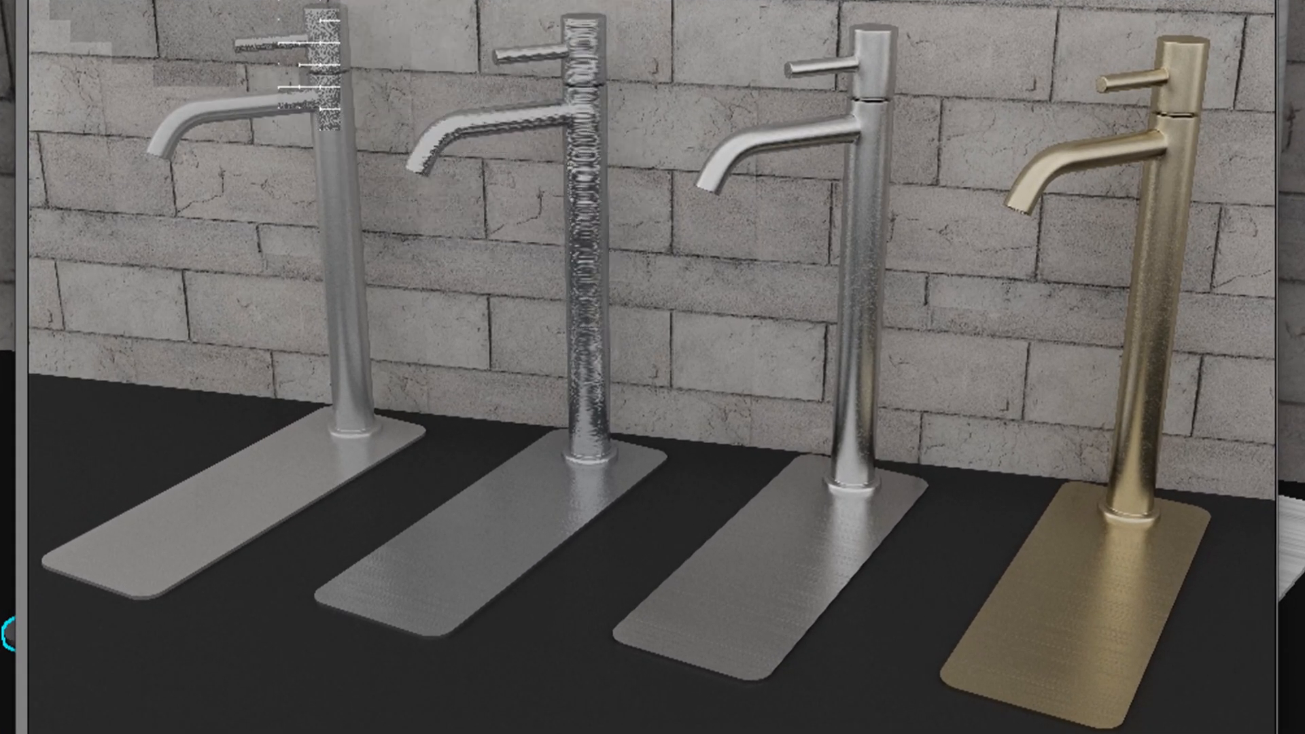
- Examine the brushed finish on the second faucet's body and spout up close in the render
scroll(615, 495, up, 8)
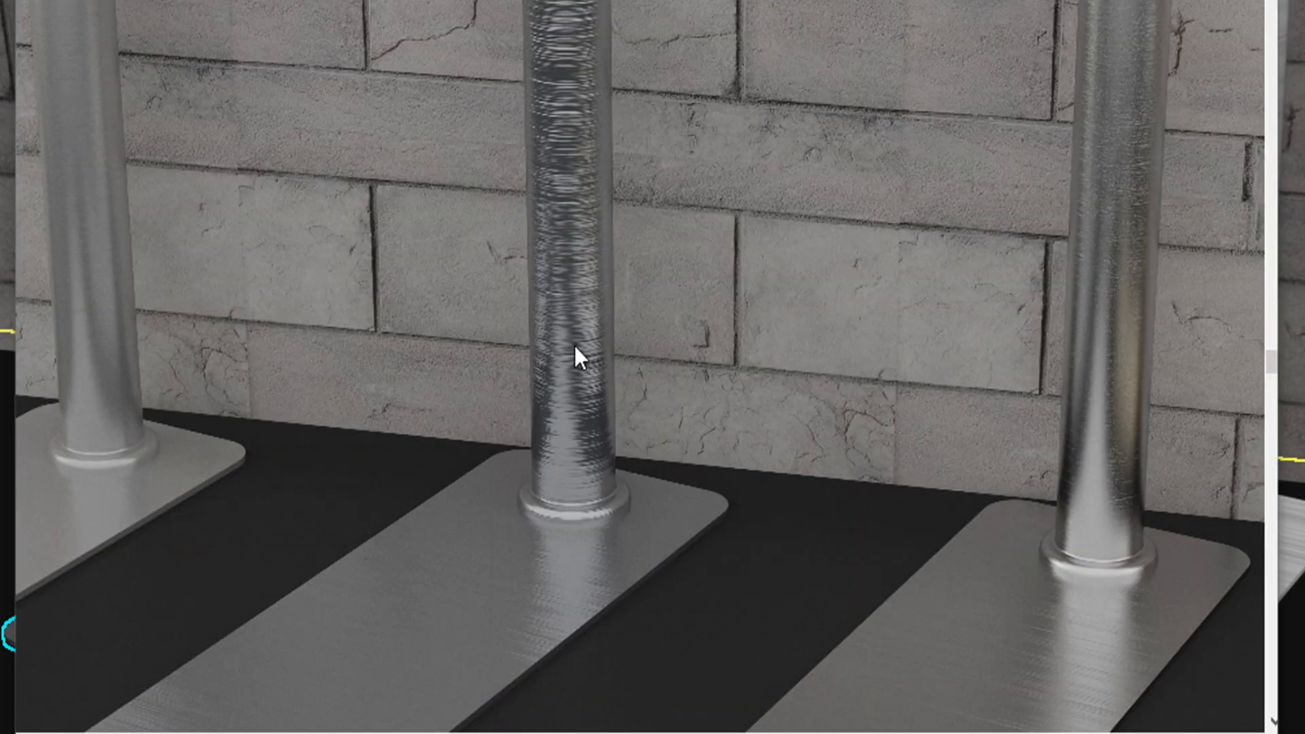
scroll(650, 260, down, 3)
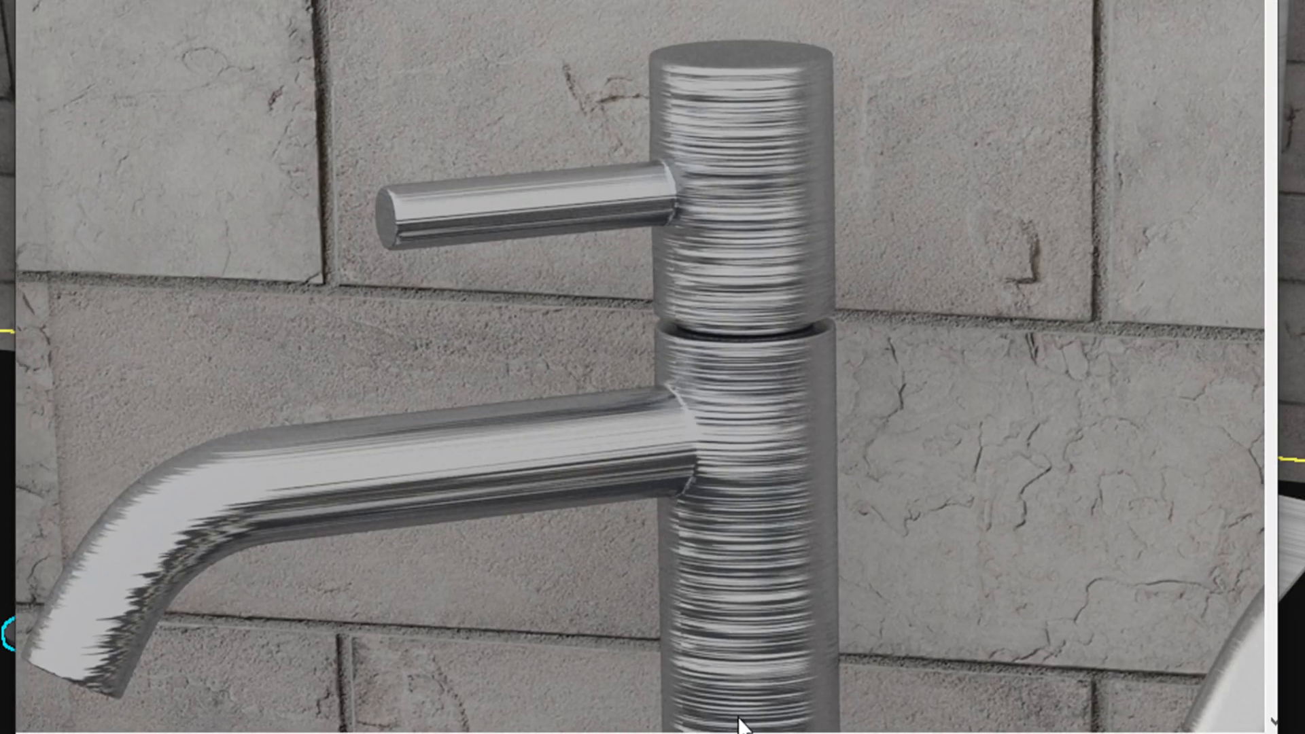
scroll(850, 299, down, 4)
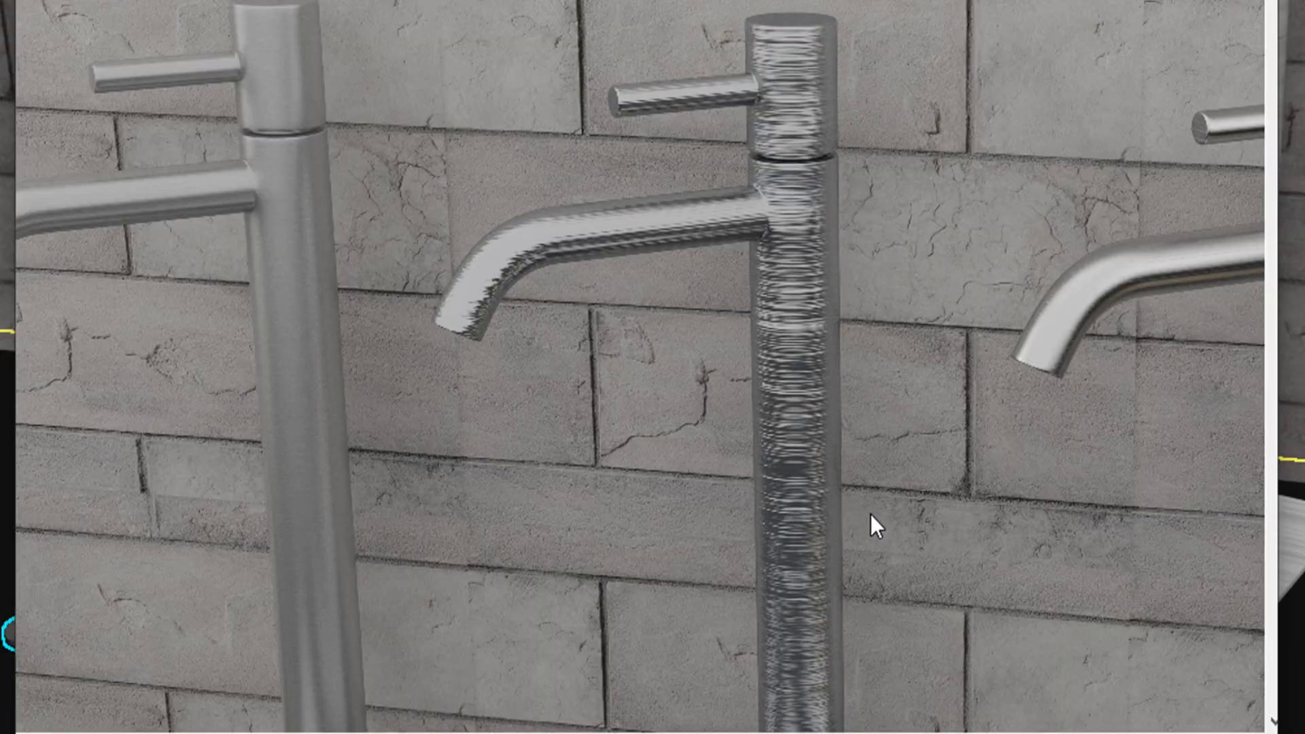
scroll(870, 514, down, 4)
scroll(529, 299, up, 8)
middle_drag(784, 255, 824, 673)
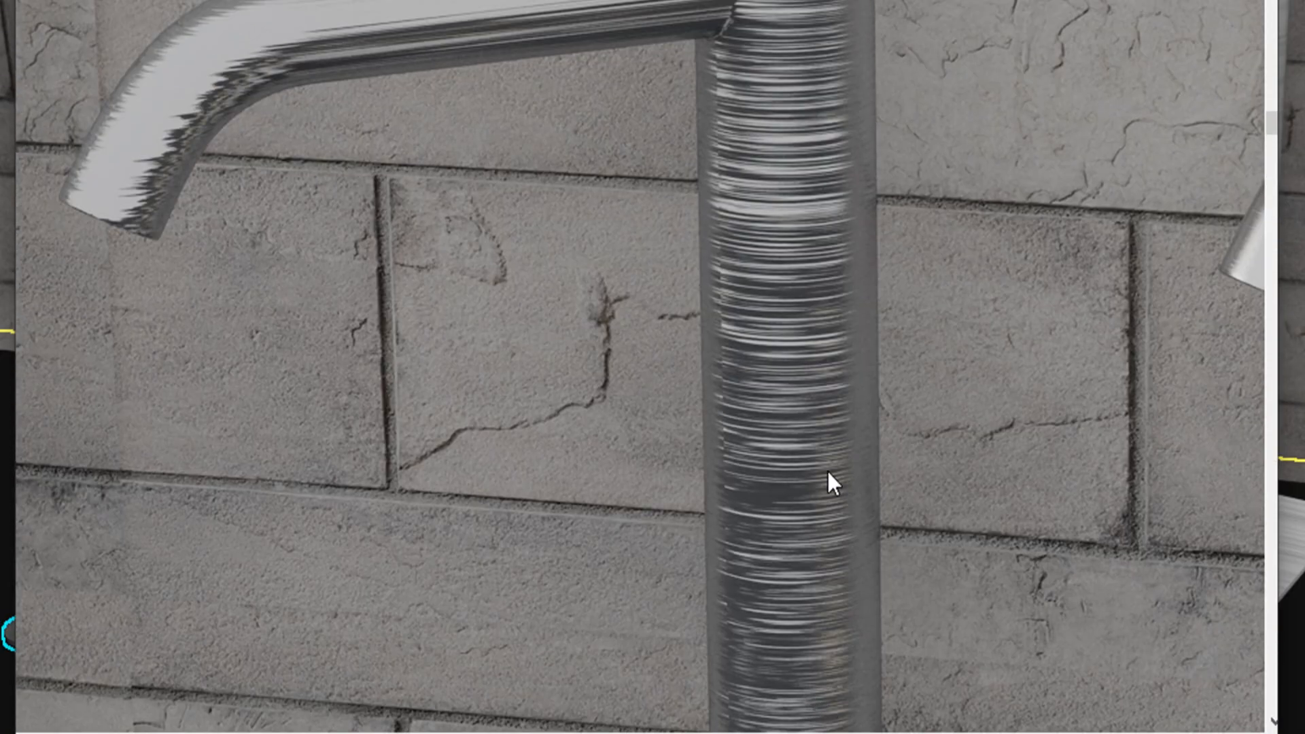